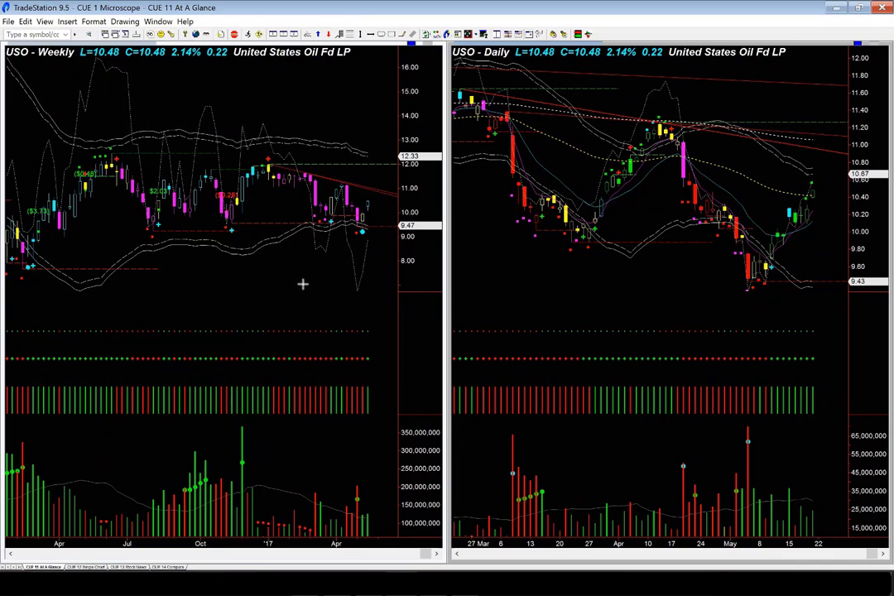
# - Point red arrows at the latest low on the weekly USO chart and at the early-May low and rebound on the daily chart
pyautogui.moveTo(313, 275); pyautogui.dragTo(359, 240)
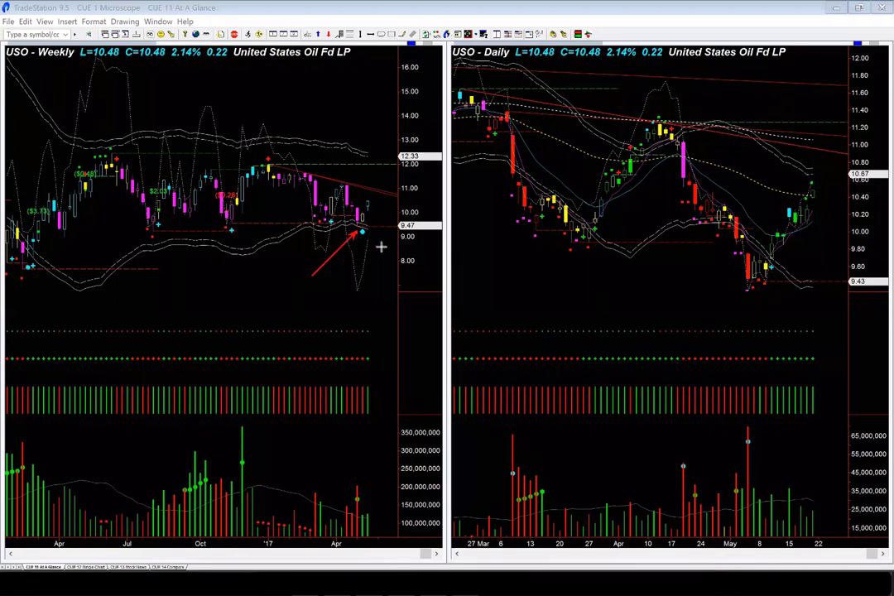
pyautogui.moveTo(390, 258); pyautogui.dragTo(370, 235)
pyautogui.moveTo(663, 290); pyautogui.dragTo(745, 274)
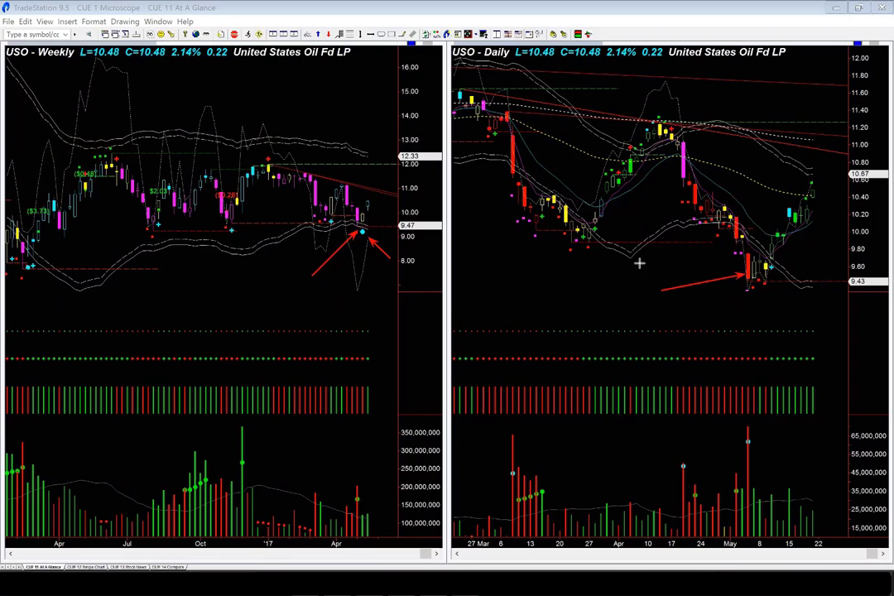
pyautogui.moveTo(798, 243); pyautogui.dragTo(827, 205)
pyautogui.moveTo(705, 318); pyautogui.dragTo(747, 284)
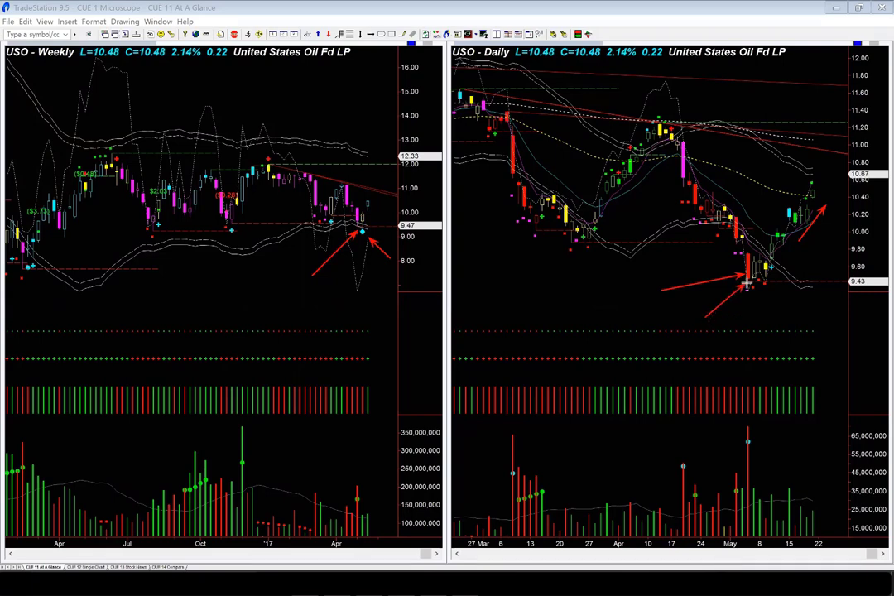
pyautogui.moveTo(414, 250); pyautogui.dragTo(373, 230)
pyautogui.moveTo(333, 234); pyautogui.dragTo(416, 234)
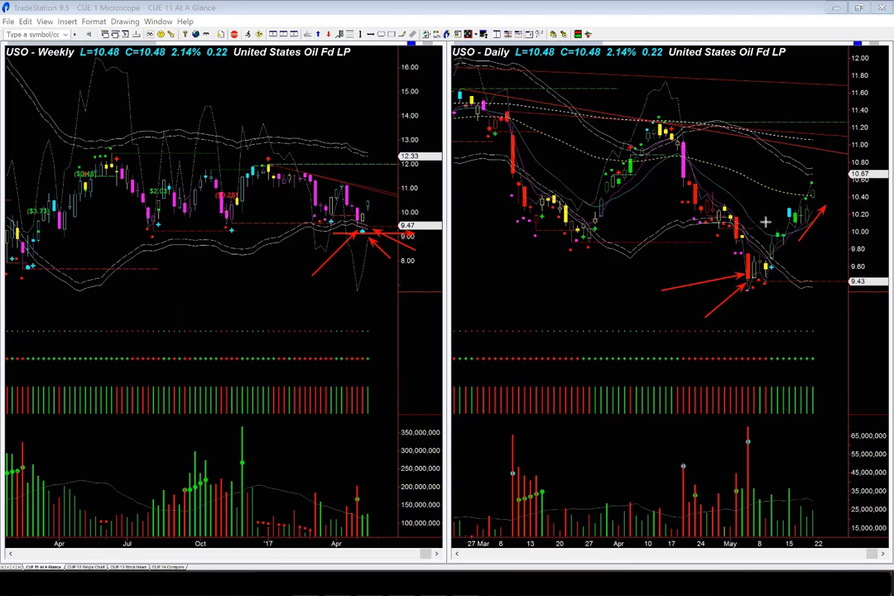
# - Mark the daily USO chart's late-March low, the climb to the mid-April peak, and the May rebound with red arrows
pyautogui.moveTo(830, 259); pyautogui.dragTo(791, 243)
pyautogui.moveTo(746, 91); pyautogui.dragTo(671, 116)
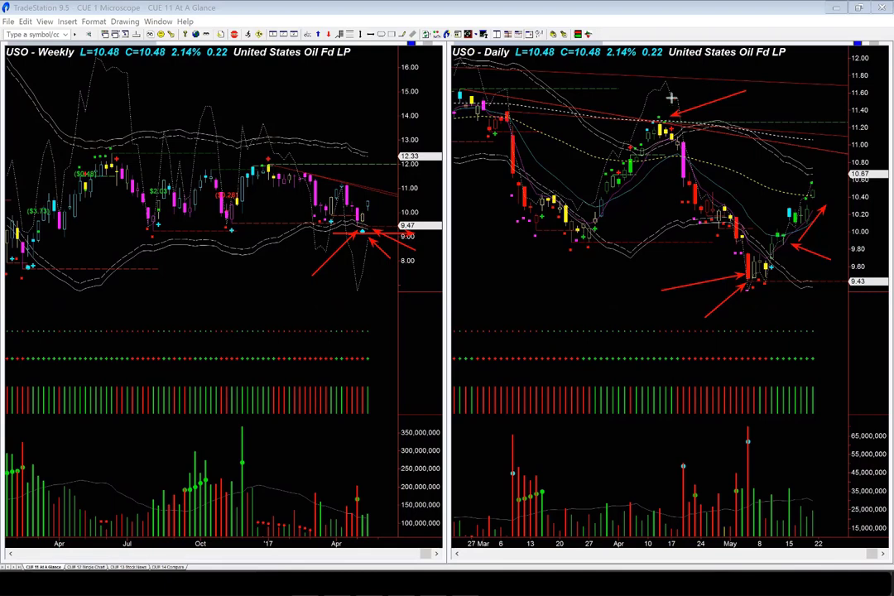
pyautogui.moveTo(647, 87); pyautogui.dragTo(658, 116)
pyautogui.moveTo(540, 273); pyautogui.dragTo(577, 242)
pyautogui.moveTo(599, 236); pyautogui.dragTo(671, 152)
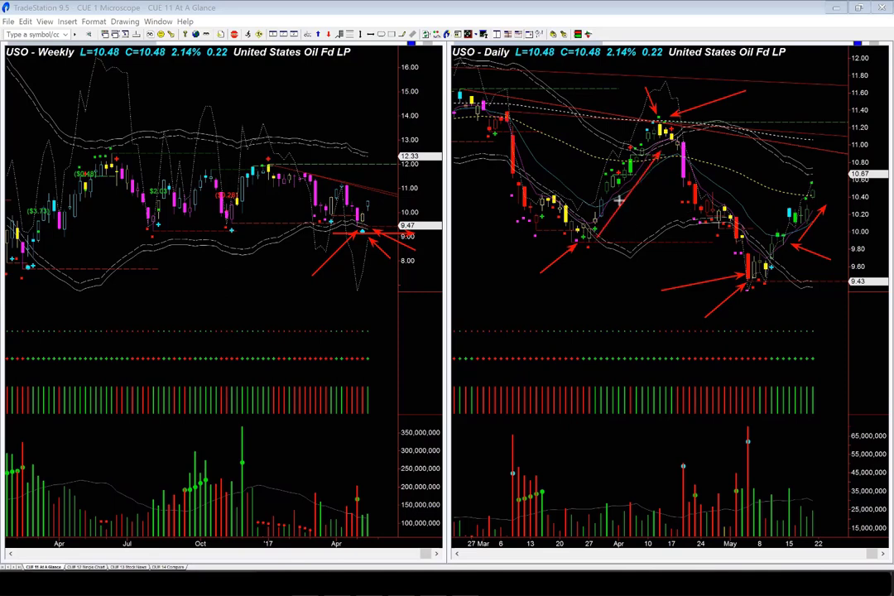
pyautogui.moveTo(598, 237); pyautogui.dragTo(616, 245)
pyautogui.moveTo(618, 144); pyautogui.dragTo(637, 149)
# - Trace the daily USO decline from the mid-April peak to the May low with red arrows, and clear all arrows
pyautogui.moveTo(681, 133); pyautogui.dragTo(771, 247)
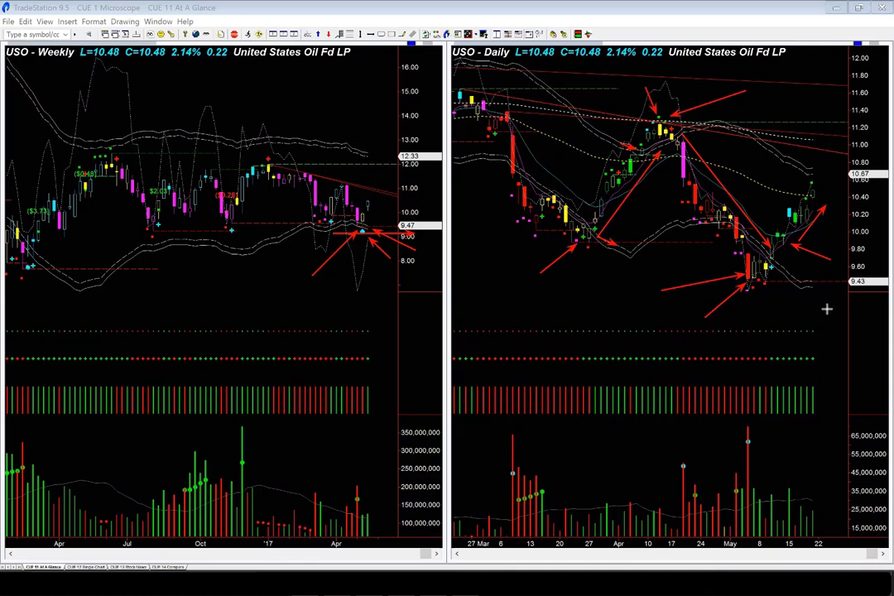
pyautogui.moveTo(827, 309); pyautogui.dragTo(768, 282)
pyautogui.moveTo(742, 95); pyautogui.dragTo(679, 124)
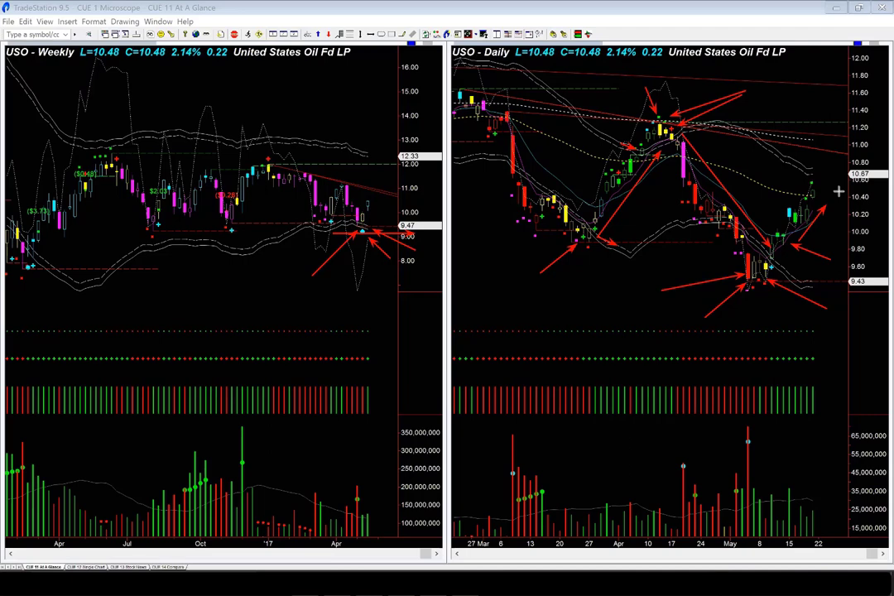
pyautogui.press('Escape')
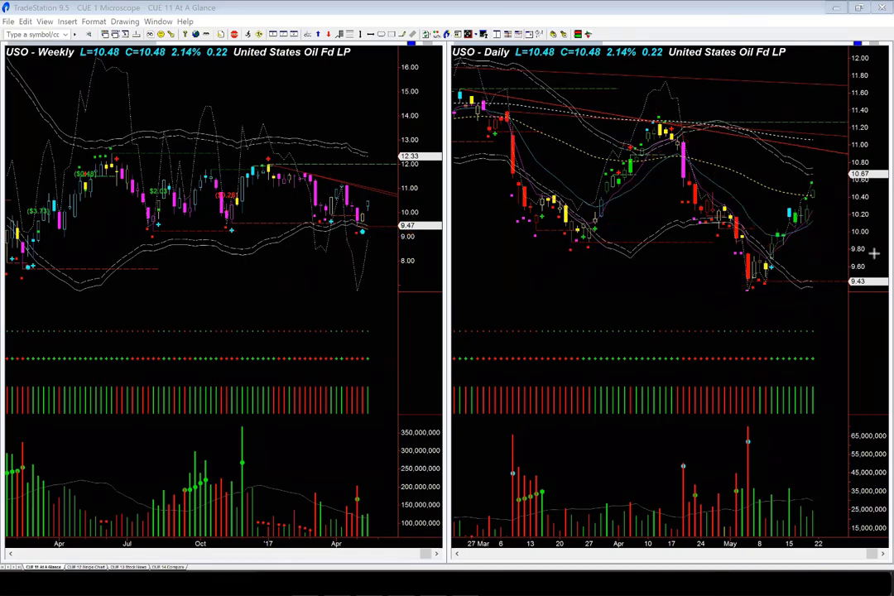
# - Mark the latest USO candles with yellow arrows, and replace them with one arrow toward the 10.80 level beside the falling trendline
pyautogui.moveTo(859, 238); pyautogui.dragTo(818, 202)
pyautogui.moveTo(779, 182); pyautogui.dragTo(820, 192)
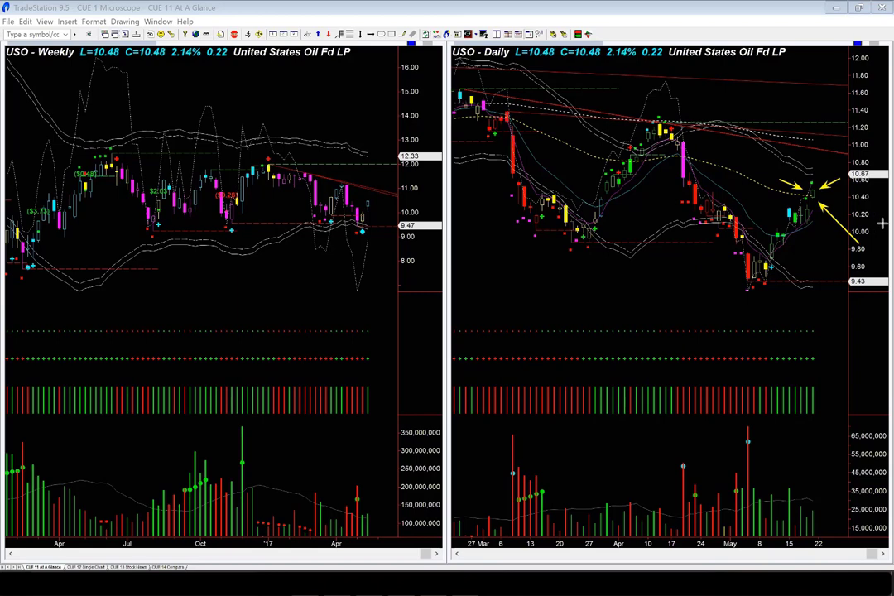
pyautogui.moveTo(425, 233); pyautogui.dragTo(371, 207)
pyautogui.press('Escape')
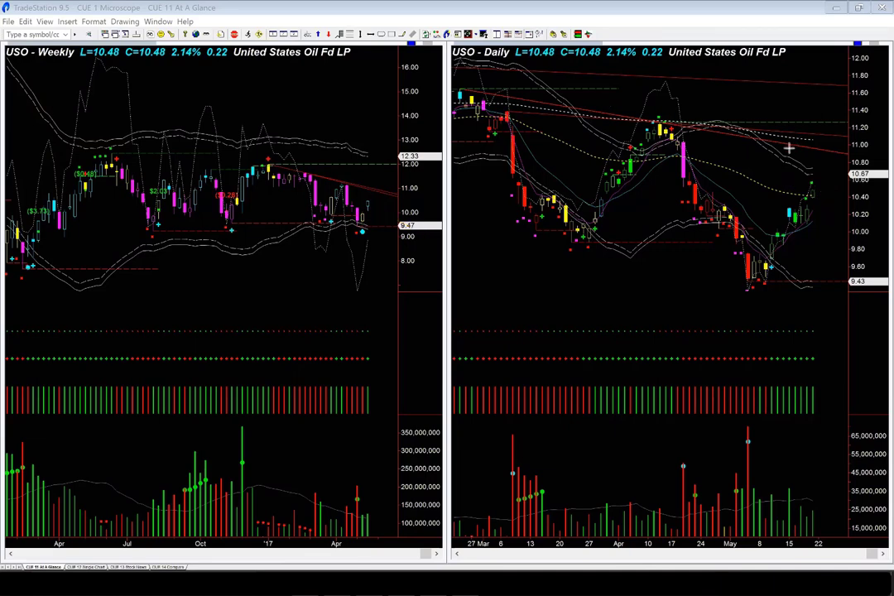
pyautogui.moveTo(789, 149); pyautogui.dragTo(854, 160)
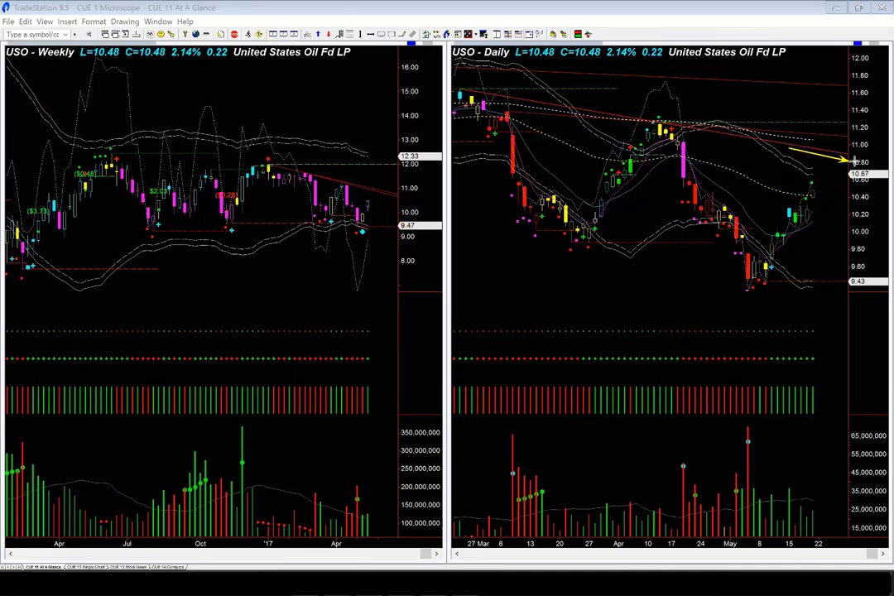
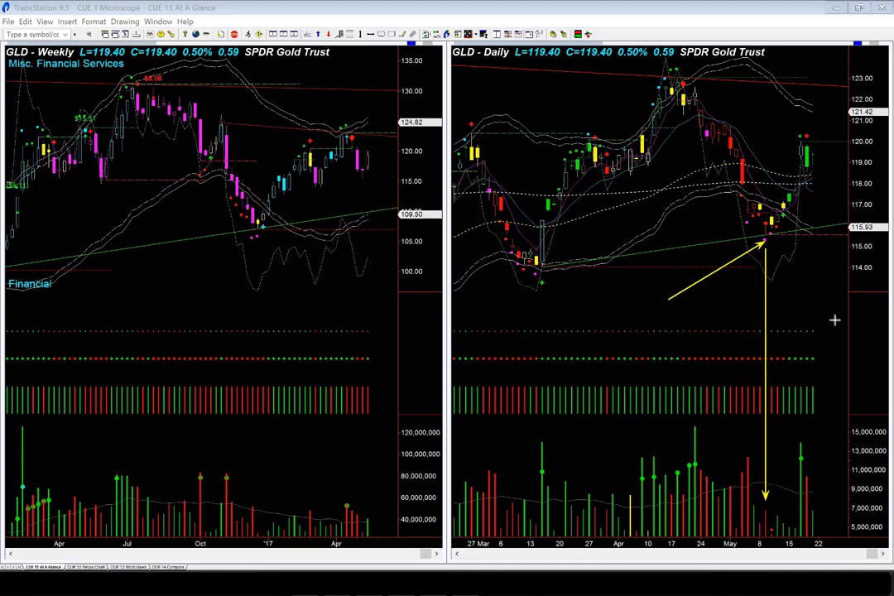
# - Add yellow arrows along the rising green trendline, May low and rebound on the daily GLD chart, and clear all arrows
pyautogui.moveTo(600, 273); pyautogui.dragTo(650, 268)
pyautogui.moveTo(709, 258); pyautogui.dragTo(838, 226)
pyautogui.moveTo(684, 231); pyautogui.dragTo(760, 233)
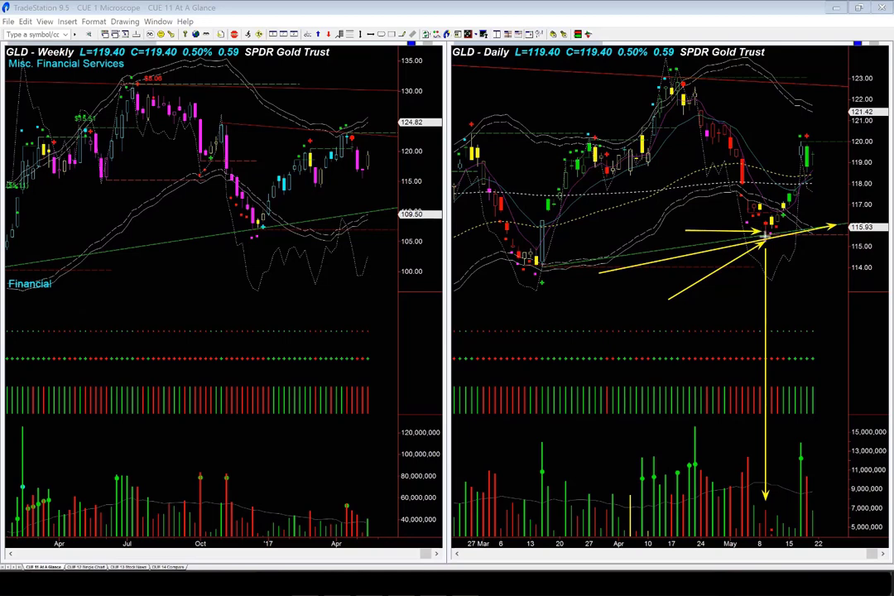
pyautogui.moveTo(768, 234); pyautogui.dragTo(818, 202)
pyautogui.press('e')
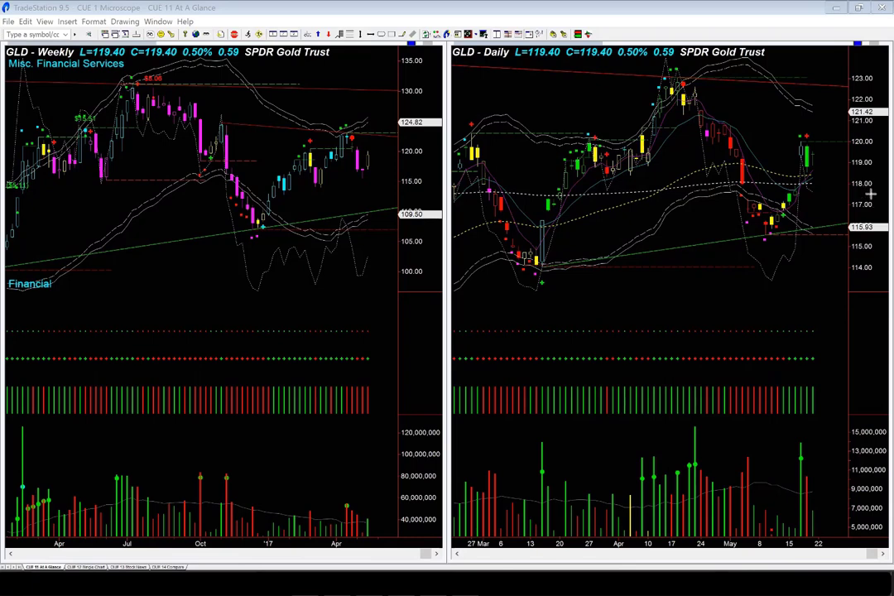
# - Mark the latest candles on the daily and weekly GLD charts with yellow arrows, and clear them
pyautogui.moveTo(827, 166); pyautogui.dragTo(861, 192)
pyautogui.moveTo(793, 222); pyautogui.dragTo(818, 168)
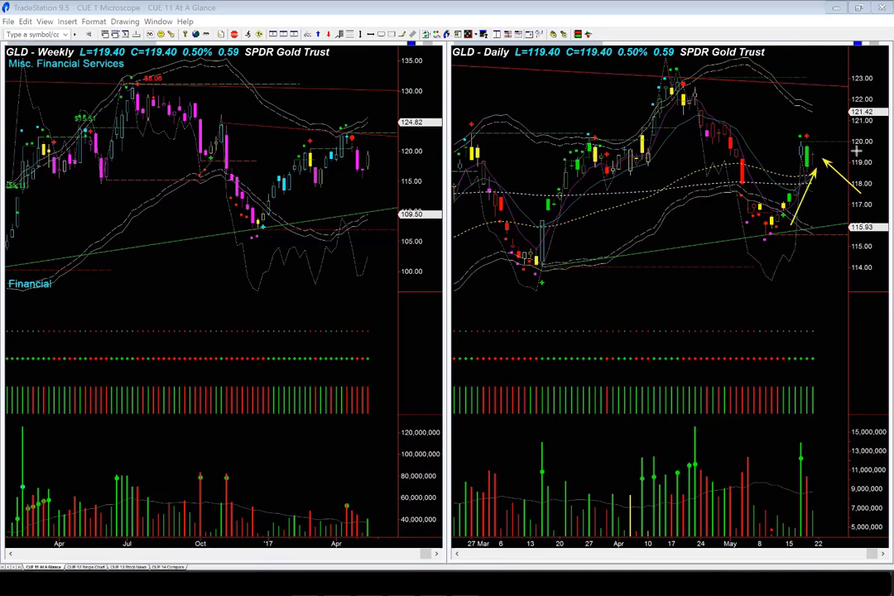
pyautogui.moveTo(829, 150); pyautogui.dragTo(858, 151)
pyautogui.moveTo(372, 164); pyautogui.dragTo(418, 197)
pyautogui.press('e')
# - Sketch a downward yellow arrow from the latest daily GLD candles, point at the latest weekly candle, and clear the arrows
pyautogui.moveTo(818, 146); pyautogui.dragTo(838, 172)
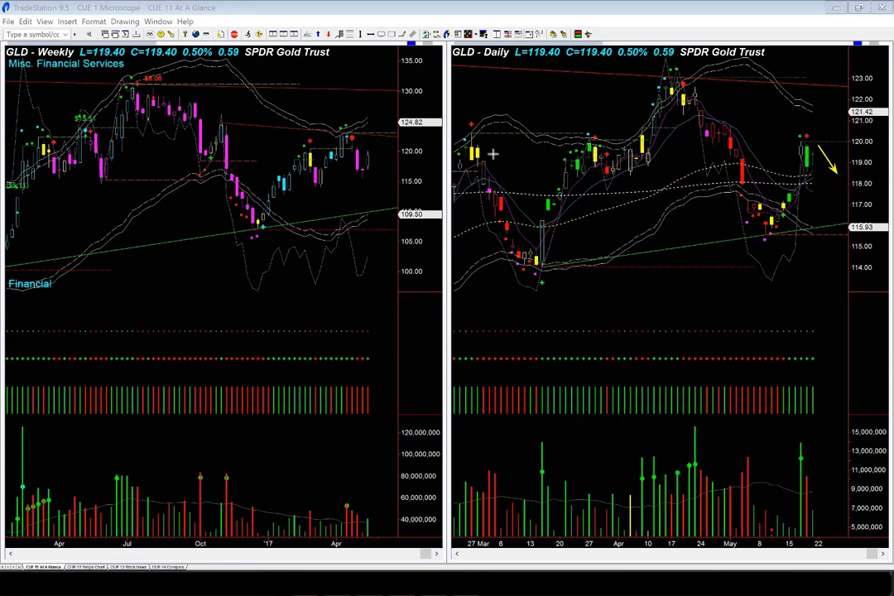
pyautogui.moveTo(413, 169); pyautogui.dragTo(379, 160)
pyautogui.press('Delete')
# - Draw yellow arrows beside the falling red trendline on the daily GLD chart near 122, and clear them
pyautogui.moveTo(750, 89); pyautogui.dragTo(841, 95)
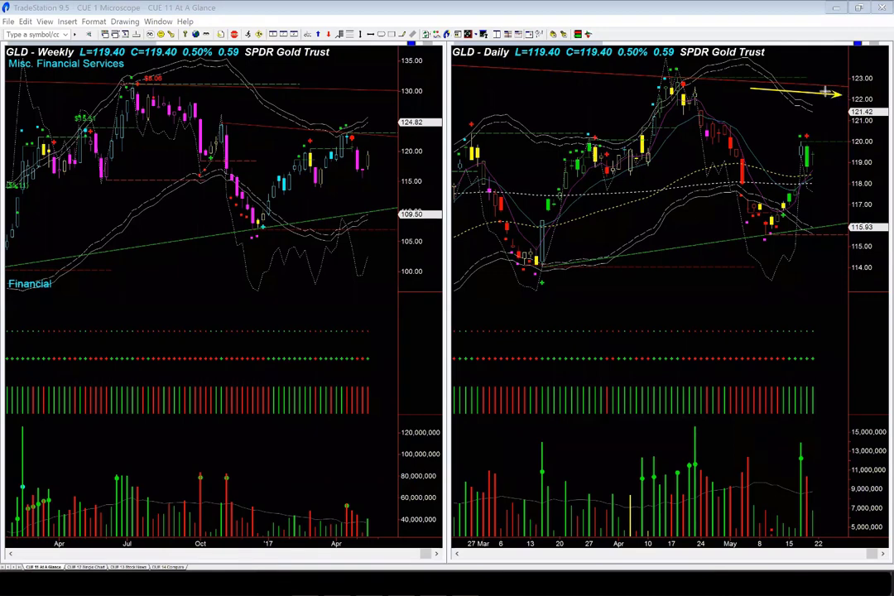
pyautogui.moveTo(833, 89); pyautogui.dragTo(853, 124)
pyautogui.press('Delete')
# - Annotate the daily GLD swing with yellow arrows at the May low and mid-April peak and along the decline and rebound
pyautogui.moveTo(680, 316); pyautogui.dragTo(697, 294)
pyautogui.moveTo(754, 252); pyautogui.dragTo(766, 238)
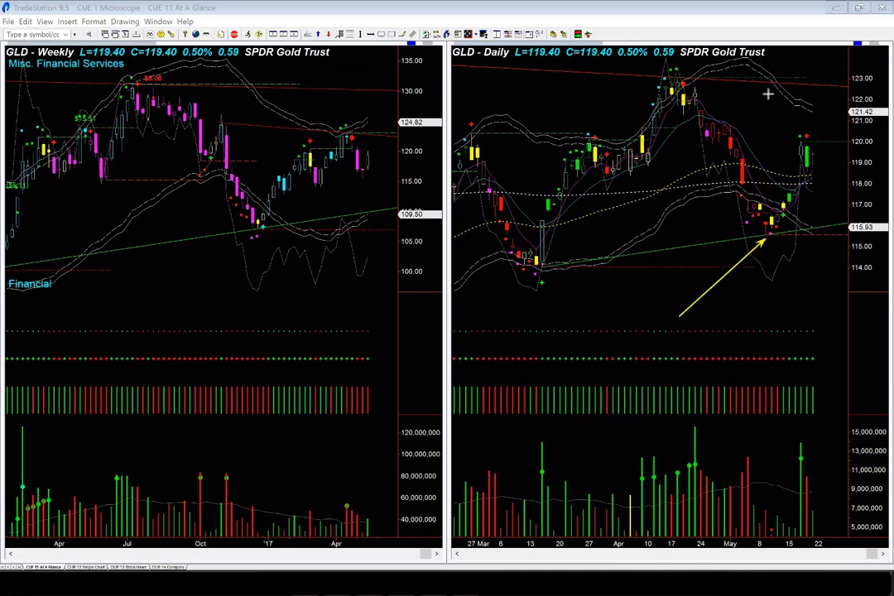
pyautogui.moveTo(822, 285); pyautogui.dragTo(774, 240)
pyautogui.moveTo(768, 63); pyautogui.dragTo(680, 77)
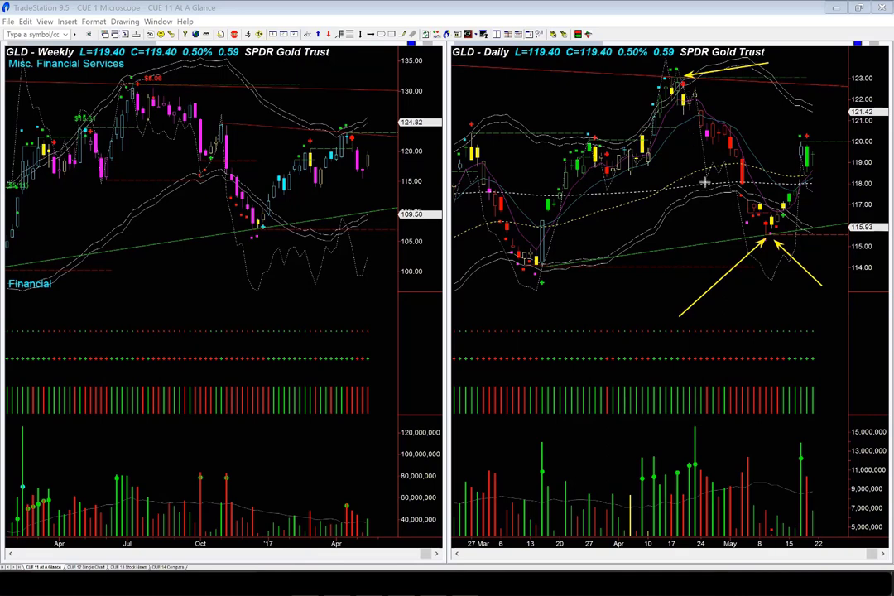
pyautogui.moveTo(681, 111); pyautogui.dragTo(733, 192)
pyautogui.moveTo(793, 217); pyautogui.dragTo(830, 161)
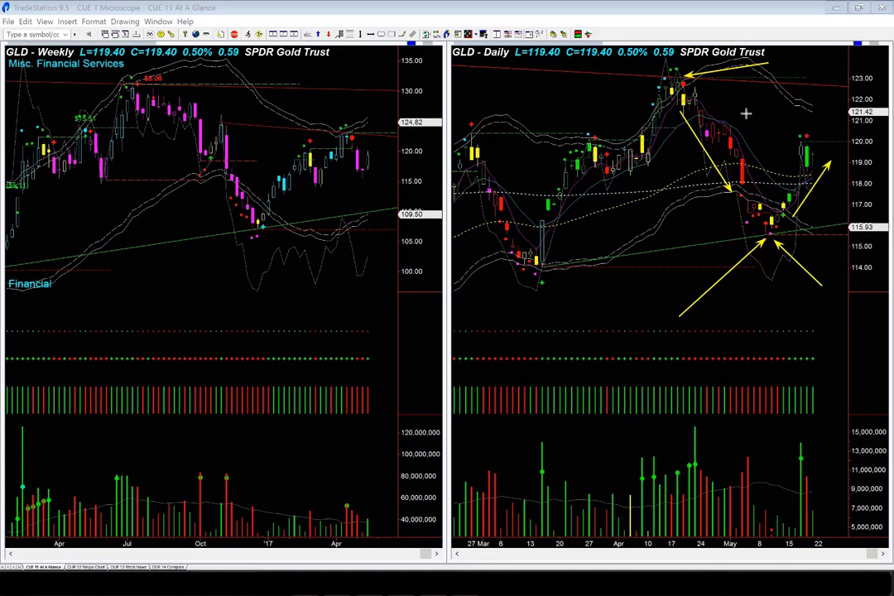
# - Add further yellow arrows at the daily GLD chart's mid-April peak and May low, and clear all arrows
pyautogui.moveTo(766, 71); pyautogui.dragTo(706, 82)
pyautogui.moveTo(768, 285); pyautogui.dragTo(768, 241)
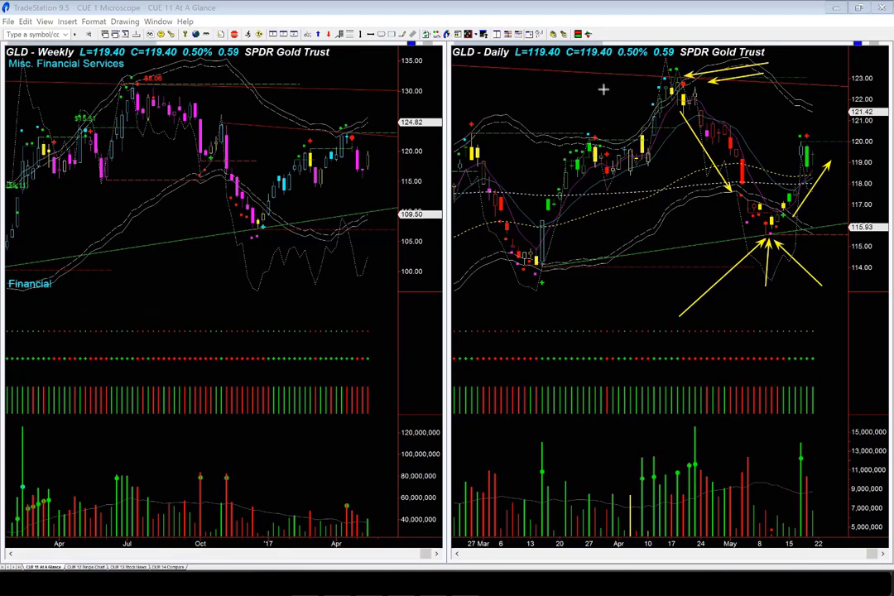
pyautogui.press('Escape')
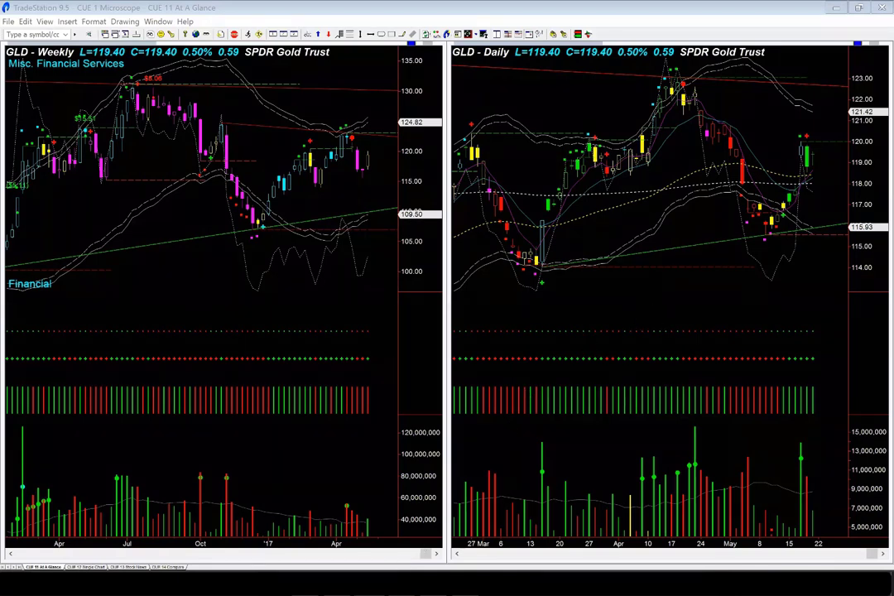
# - Switch to MetaStock's NIFc1 charts, mark the mid-May peak and pullback on the daily chart with yellow arrows, and clear them
pyautogui.click(313, 434)
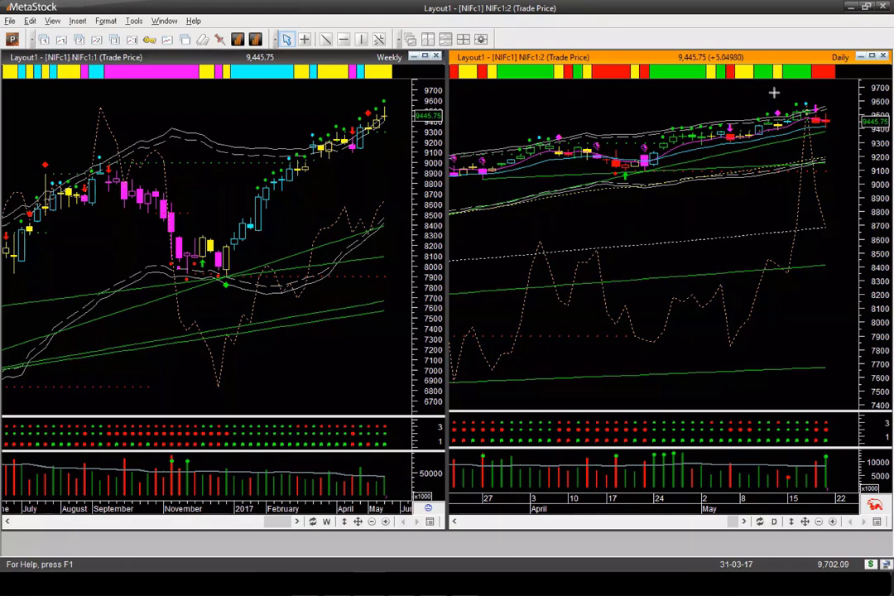
pyautogui.moveTo(774, 93); pyautogui.dragTo(812, 101)
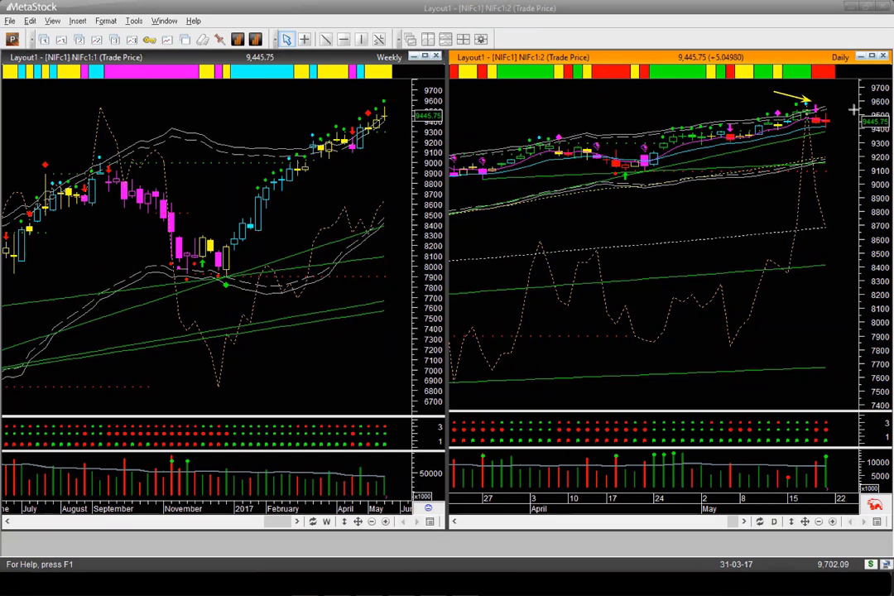
pyautogui.moveTo(822, 108); pyautogui.dragTo(834, 104)
pyautogui.moveTo(763, 118); pyautogui.dragTo(777, 111)
pyautogui.moveTo(826, 90); pyautogui.dragTo(817, 105)
pyautogui.moveTo(805, 124); pyautogui.dragTo(843, 120)
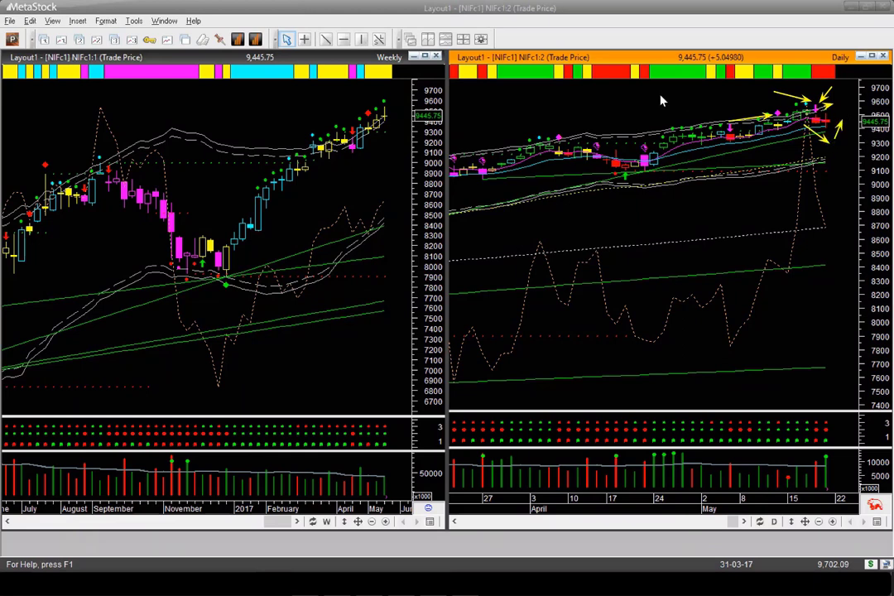
pyautogui.press('Escape')
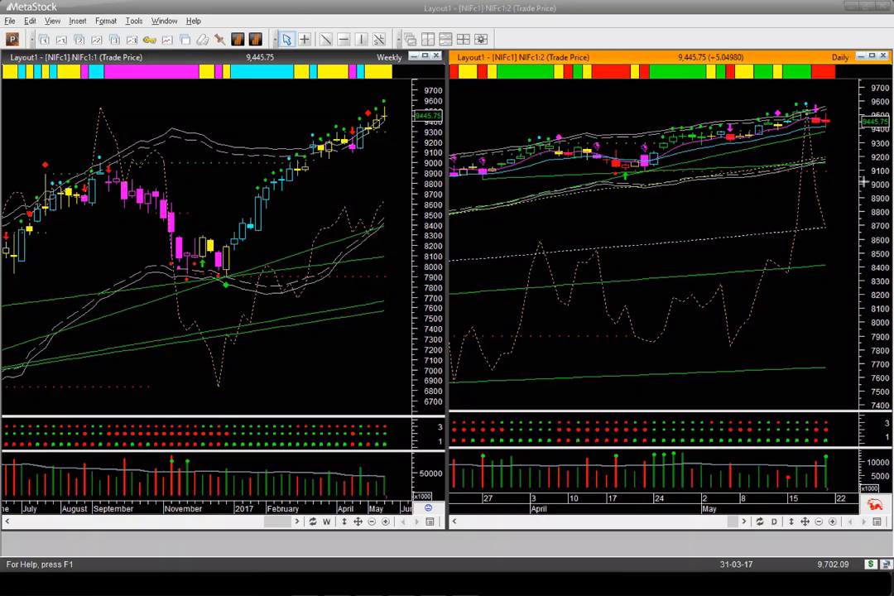
# - Point yellow arrows at the upper band, the rising green trendline and the mid-May peak on the daily NIFc1 chart
pyautogui.moveTo(836, 89); pyautogui.dragTo(824, 100)
pyautogui.moveTo(740, 156)
pyautogui.mouseDown()
pyautogui.moveTo(774, 140)
pyautogui.moveTo(824, 138)
pyautogui.mouseUp()
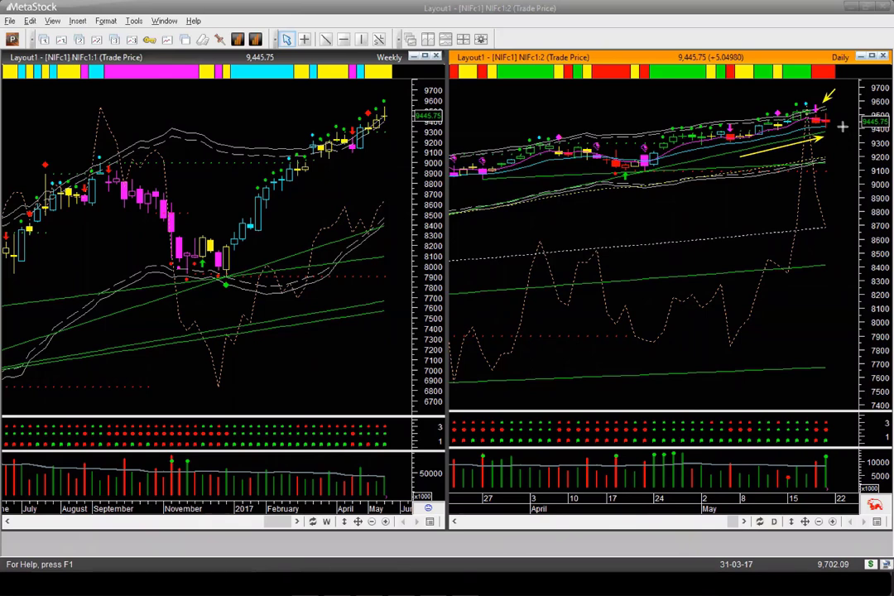
pyautogui.moveTo(787, 95); pyautogui.dragTo(813, 102)
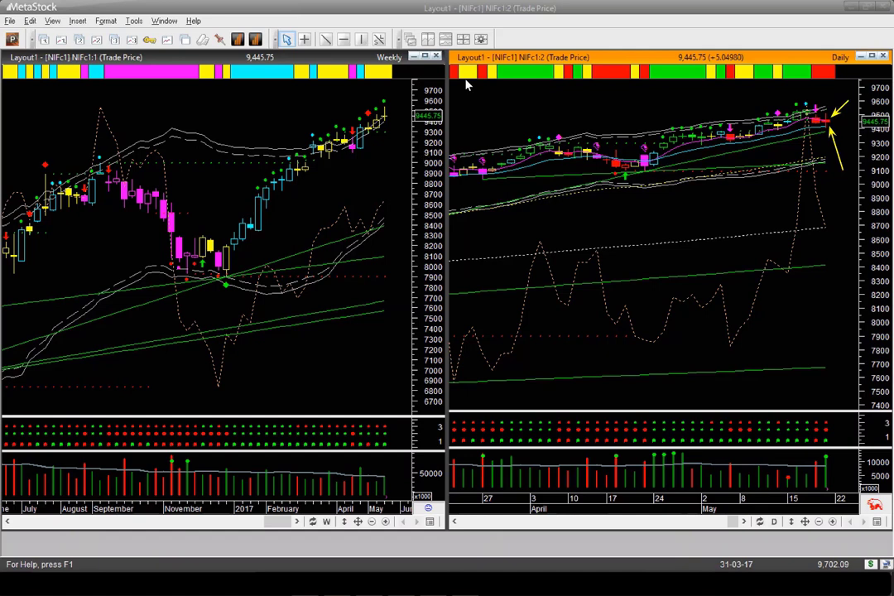
# - Mark the latest weekly NIFc1 candle and the green dots above it with yellow arrows, and clear all arrows
pyautogui.moveTo(426, 159); pyautogui.dragTo(399, 123)
pyautogui.moveTo(336, 101); pyautogui.dragTo(380, 101)
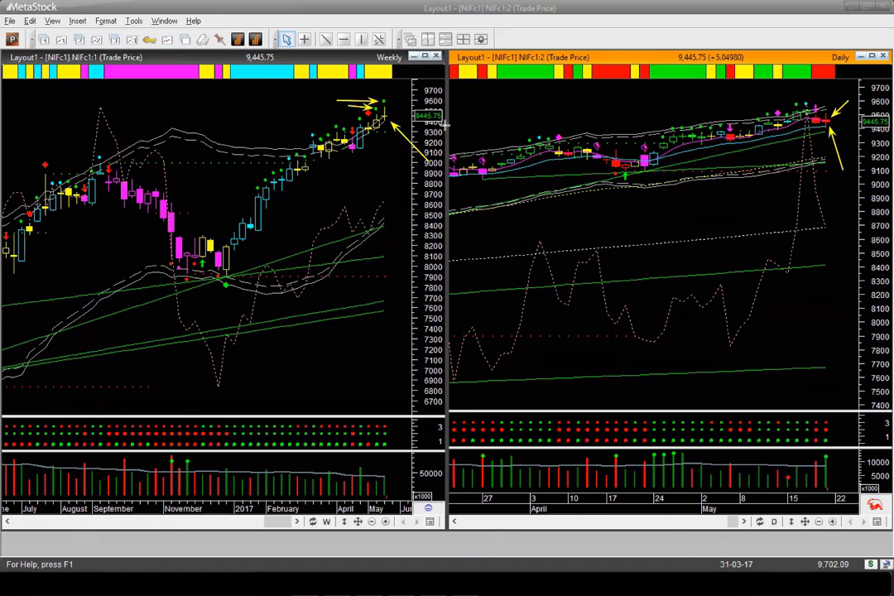
pyautogui.moveTo(424, 134); pyautogui.dragTo(393, 115)
pyautogui.press('Escape')
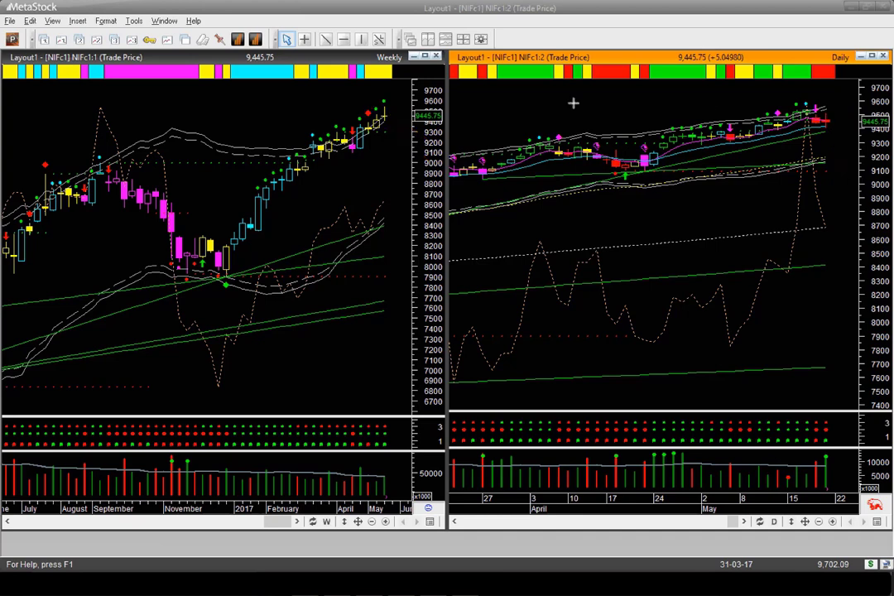
# - Remove the dashed orange indicator line from the NIFc1 charts, and load the symbol SGD= (Singapore Dollar)
pyautogui.click(376, 214)
pyautogui.press('Delete')
pyautogui.click(600, 304)
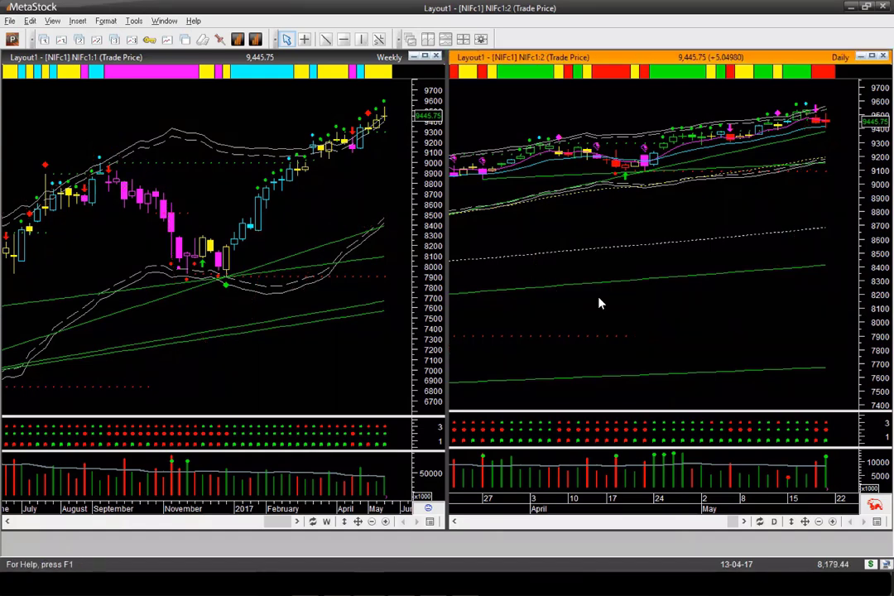
pyautogui.write('SGD=')
pyautogui.press('Return')
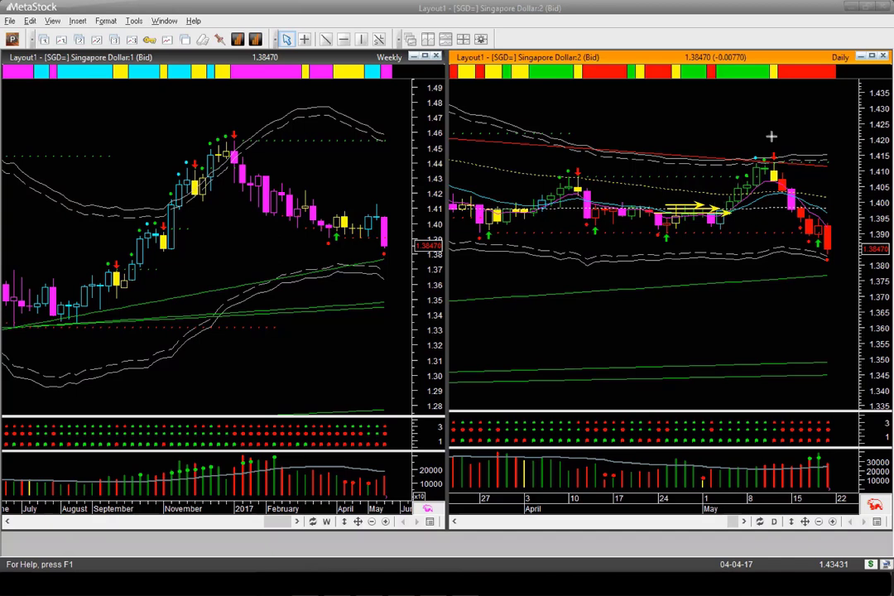
# - Mark the April and May peaks on the daily Singapore Dollar chart with yellow arrows, and trace the dotted resistance level between them
pyautogui.moveTo(798, 124); pyautogui.dragTo(779, 150)
pyautogui.moveTo(822, 141); pyautogui.dragTo(778, 170)
pyautogui.moveTo(681, 176); pyautogui.dragTo(749, 177)
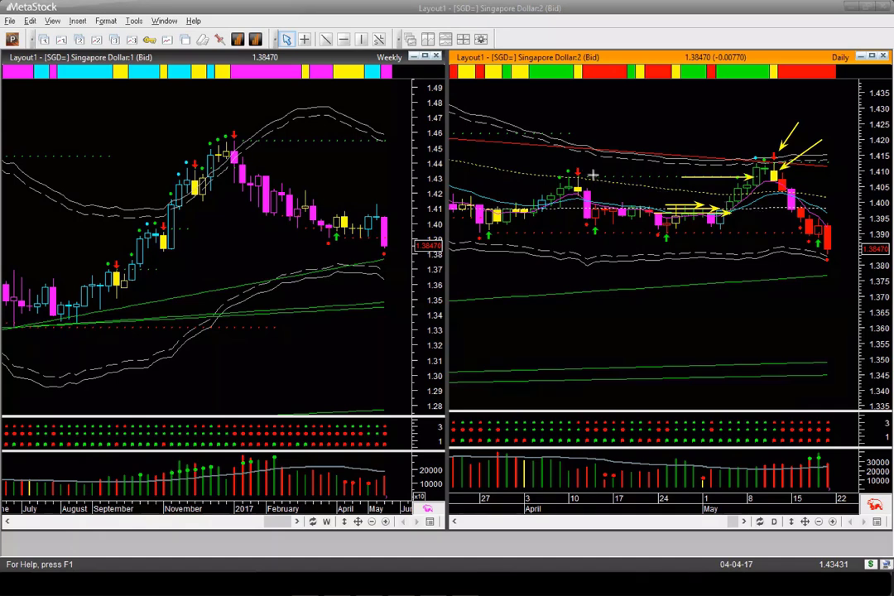
pyautogui.moveTo(592, 176); pyautogui.dragTo(654, 176)
pyautogui.moveTo(617, 124); pyautogui.dragTo(585, 160)
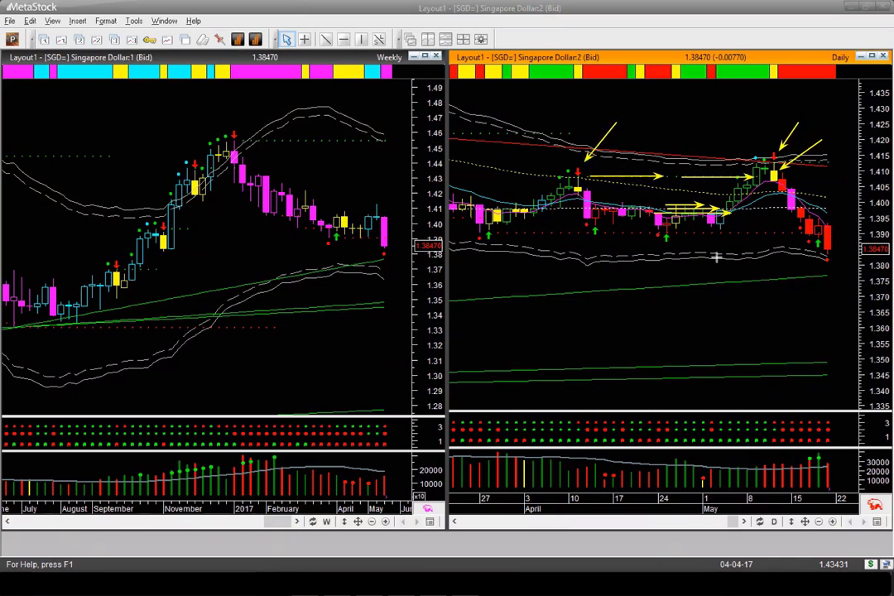
# - Point yellow arrows at the May peak on the daily Singapore Dollar chart, including one running down to its volume bar
pyautogui.moveTo(746, 126); pyautogui.dragTo(768, 153)
pyautogui.moveTo(772, 189); pyautogui.dragTo(794, 508)
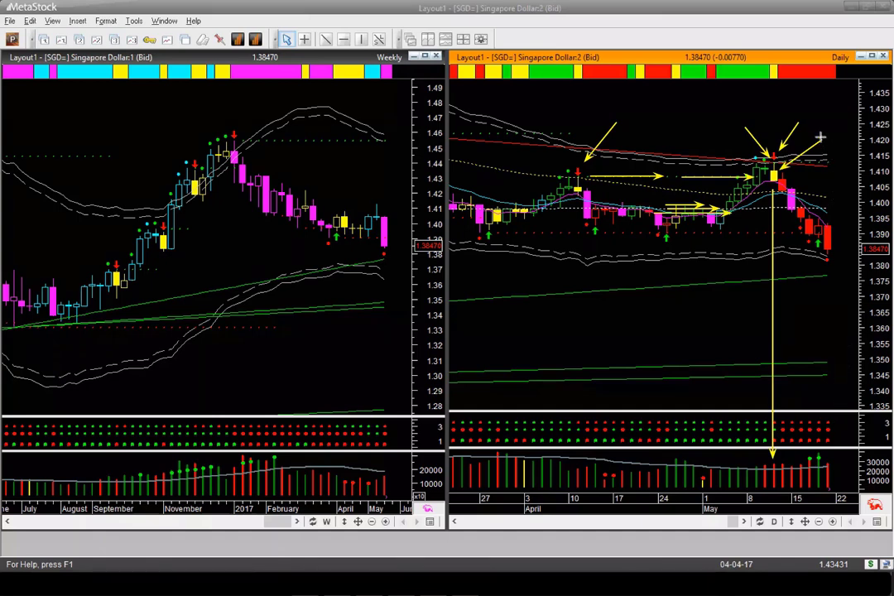
pyautogui.moveTo(818, 126); pyautogui.dragTo(783, 161)
# - Trace the decline from the May peak on the daily Singapore Dollar chart with yellow arrows, and clear all arrows
pyautogui.moveTo(791, 169); pyautogui.dragTo(861, 247)
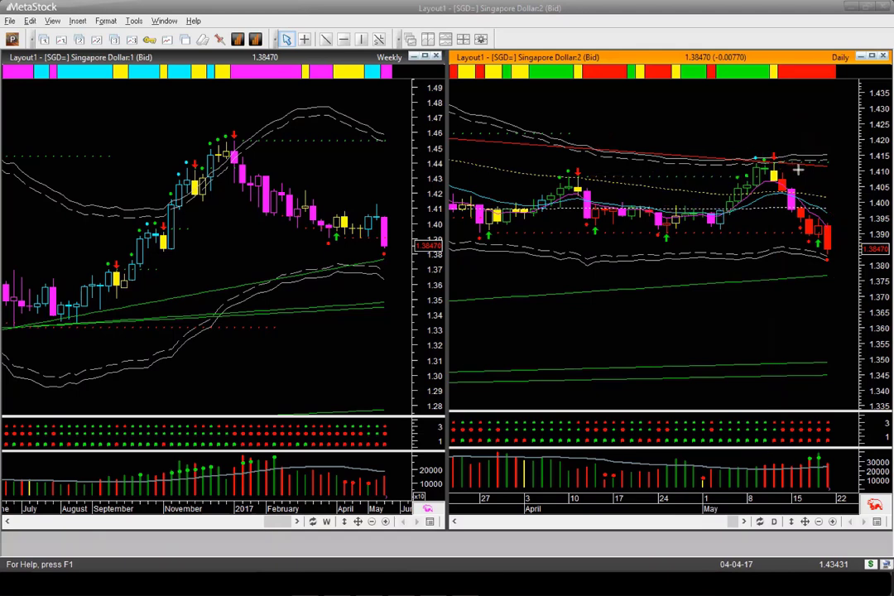
pyautogui.moveTo(798, 169); pyautogui.dragTo(843, 236)
pyautogui.moveTo(813, 125); pyautogui.dragTo(779, 161)
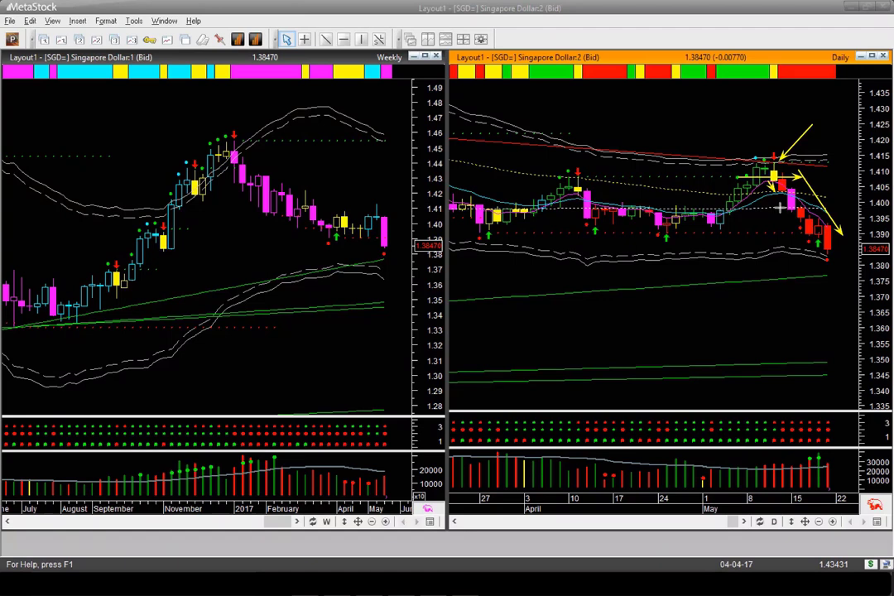
pyautogui.press('Escape')
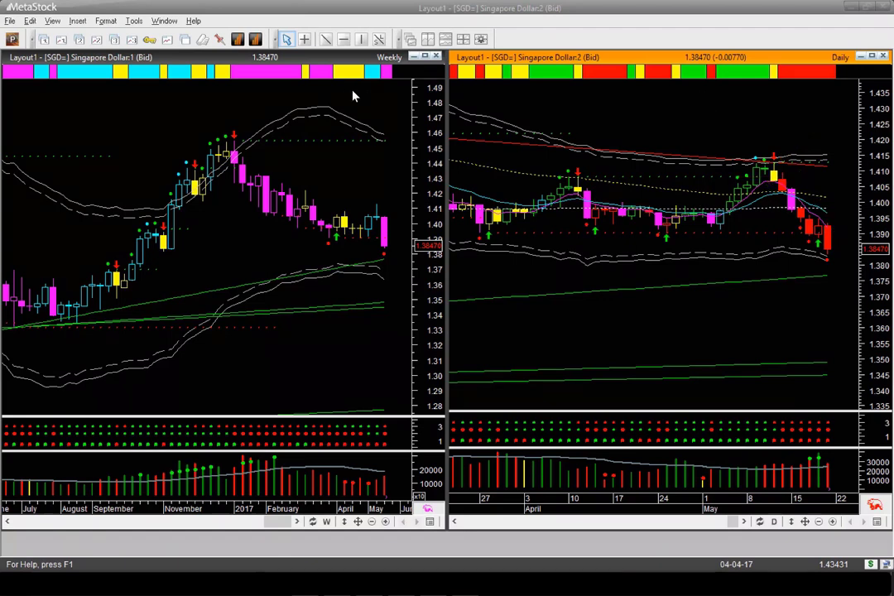
# - Advance to the Australian Dollar charts, and trace the falling red trendline and the daily drops below it with yellow arrows
pyautogui.press('pagedown')
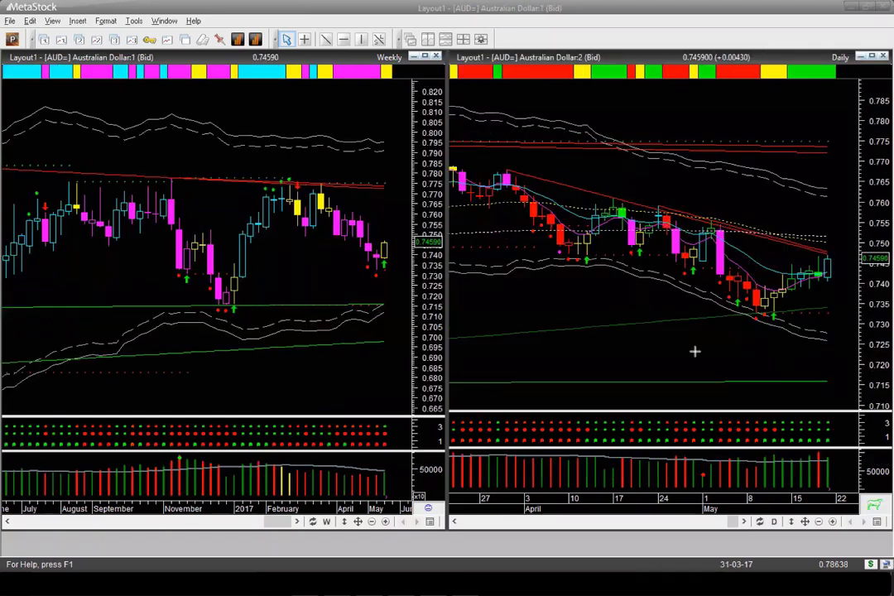
pyautogui.moveTo(570, 179)
pyautogui.mouseDown()
pyautogui.moveTo(827, 235)
pyautogui.moveTo(818, 241)
pyautogui.mouseUp()
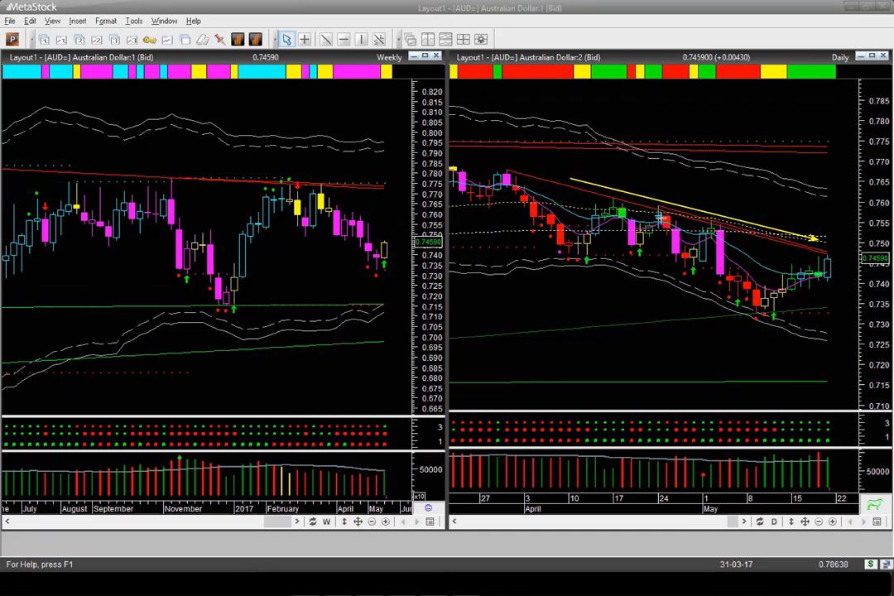
pyautogui.moveTo(631, 205); pyautogui.dragTo(742, 278)
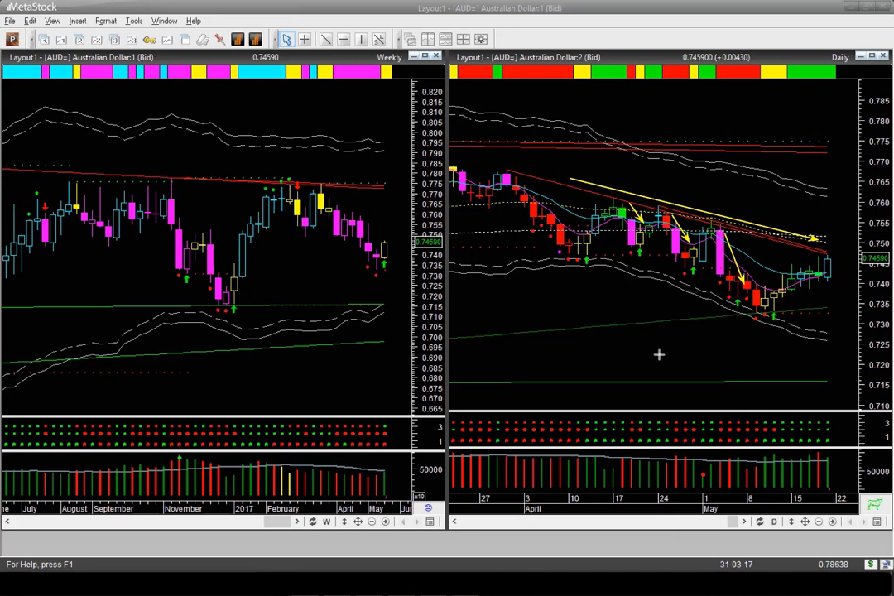
# - Mark the long magenta candle of early May on the daily Australian Dollar chart with yellow arrows
pyautogui.moveTo(659, 353); pyautogui.dragTo(711, 282)
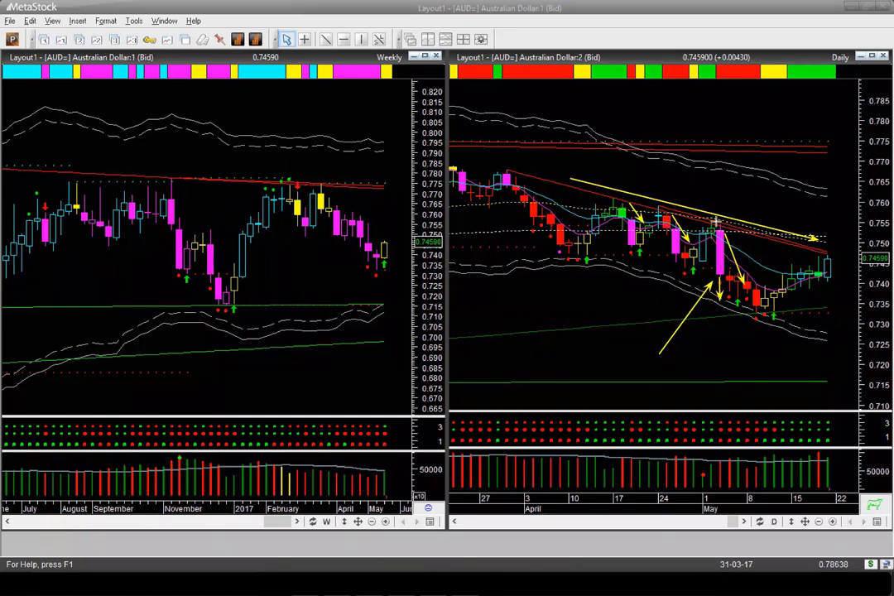
pyautogui.moveTo(726, 207); pyautogui.dragTo(728, 274)
pyautogui.moveTo(627, 316); pyautogui.dragTo(713, 276)
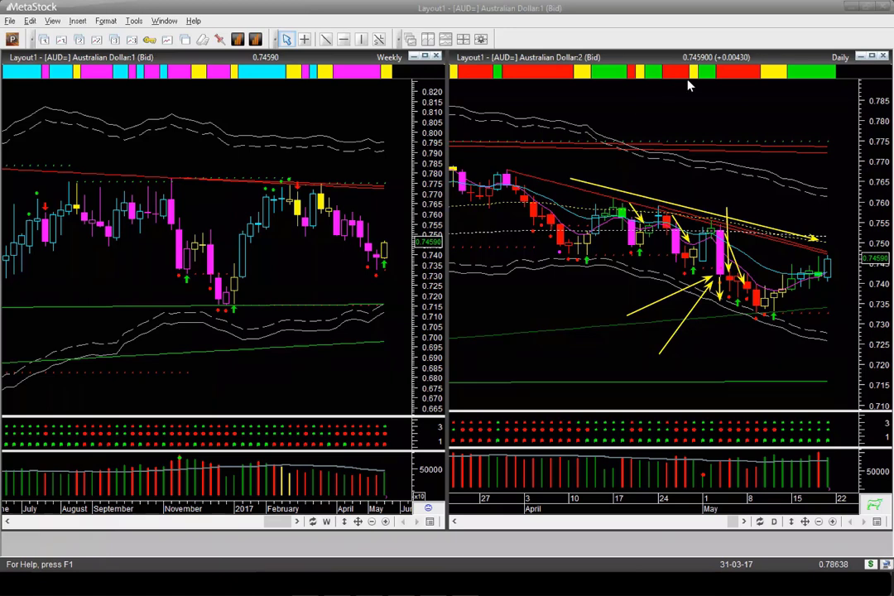
# - Point yellow arrows at the three descending peaks on the daily Australian Dollar chart, and trace the falling trendline joining them
pyautogui.moveTo(606, 189); pyautogui.dragTo(736, 219)
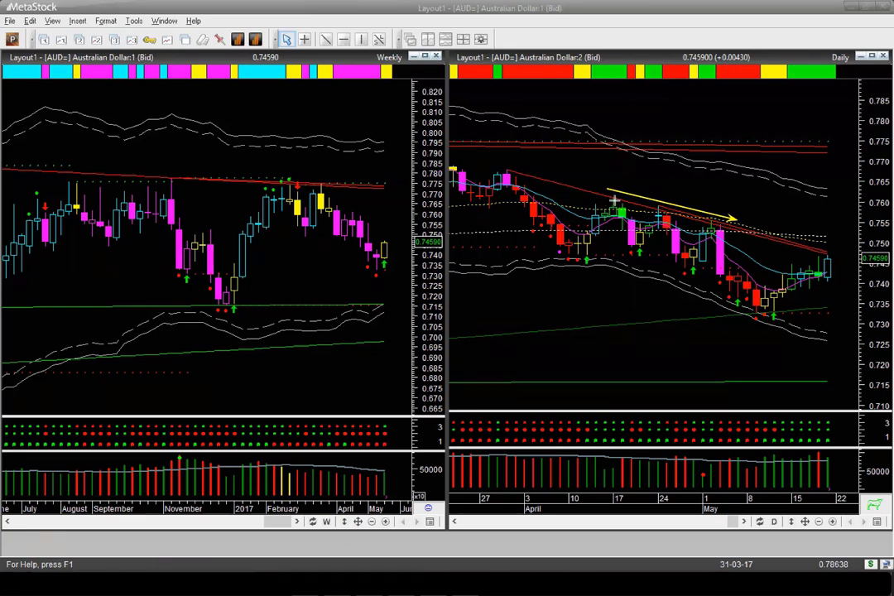
pyautogui.moveTo(658, 174)
pyautogui.mouseDown()
pyautogui.moveTo(617, 202)
pyautogui.moveTo(634, 211)
pyautogui.mouseUp()
pyautogui.moveTo(706, 174); pyautogui.dragTo(666, 213)
pyautogui.moveTo(753, 193); pyautogui.dragTo(725, 223)
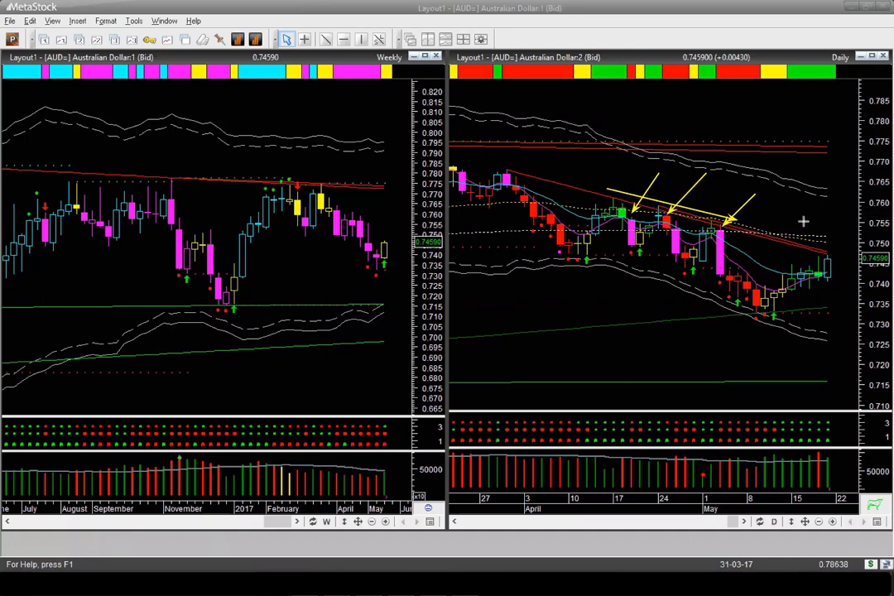
pyautogui.moveTo(607, 197); pyautogui.dragTo(762, 227)
pyautogui.moveTo(613, 194); pyautogui.dragTo(774, 229)
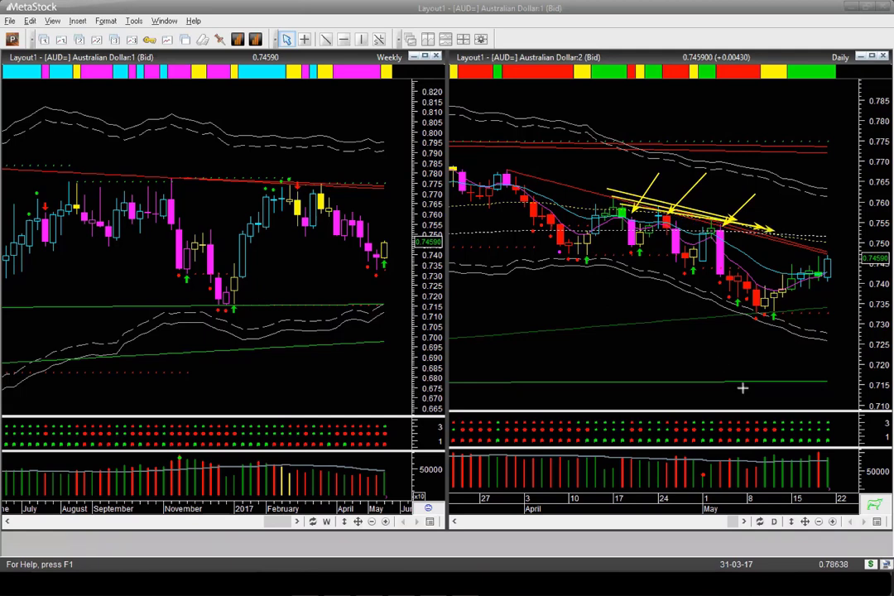
# - Mark where the latest daily Australian Dollar candle meets the falling trendline with yellow arrows, and clear all arrows
pyautogui.moveTo(848, 211); pyautogui.dragTo(833, 256)
pyautogui.moveTo(654, 202); pyautogui.dragTo(852, 259)
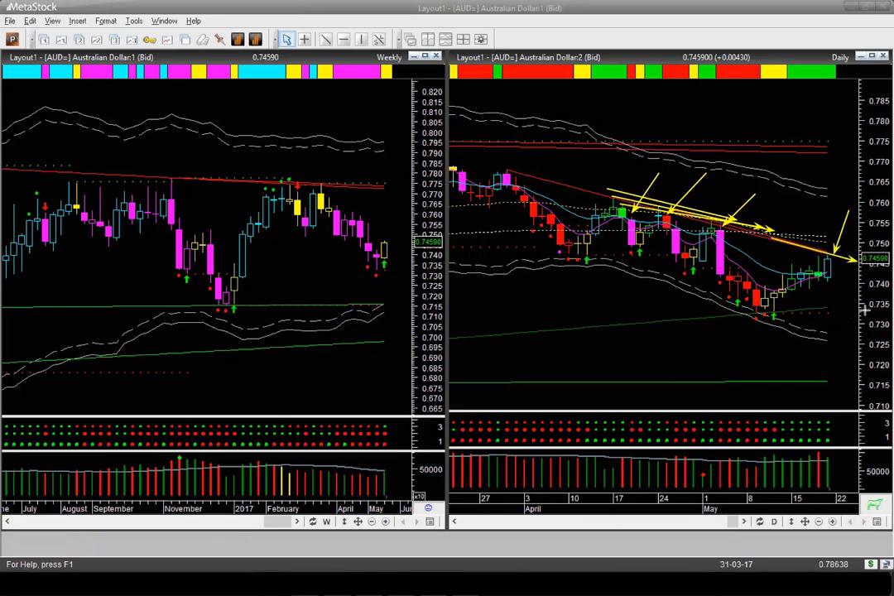
pyautogui.moveTo(865, 310); pyautogui.dragTo(833, 283)
pyautogui.press('Escape')
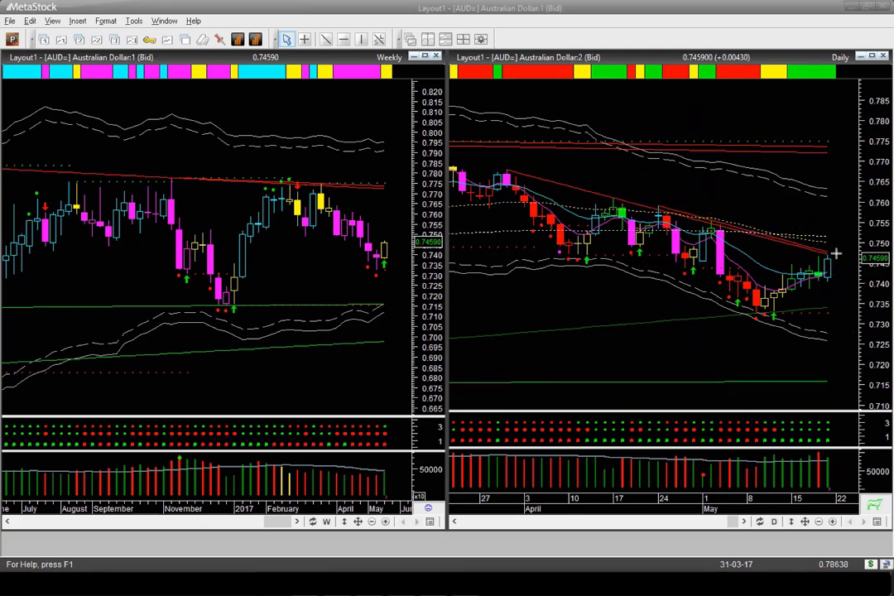
# - Extend the falling Australian Dollar trendline past the latest candle with an arrow, and point at the four peaks along it
pyautogui.moveTo(837, 254); pyautogui.dragTo(850, 276)
pyautogui.moveTo(804, 235); pyautogui.dragTo(842, 252)
pyautogui.moveTo(543, 157); pyautogui.dragTo(527, 169)
pyautogui.moveTo(649, 184); pyautogui.dragTo(631, 199)
pyautogui.moveTo(686, 192); pyautogui.dragTo(665, 211)
pyautogui.moveTo(744, 199); pyautogui.dragTo(731, 224)
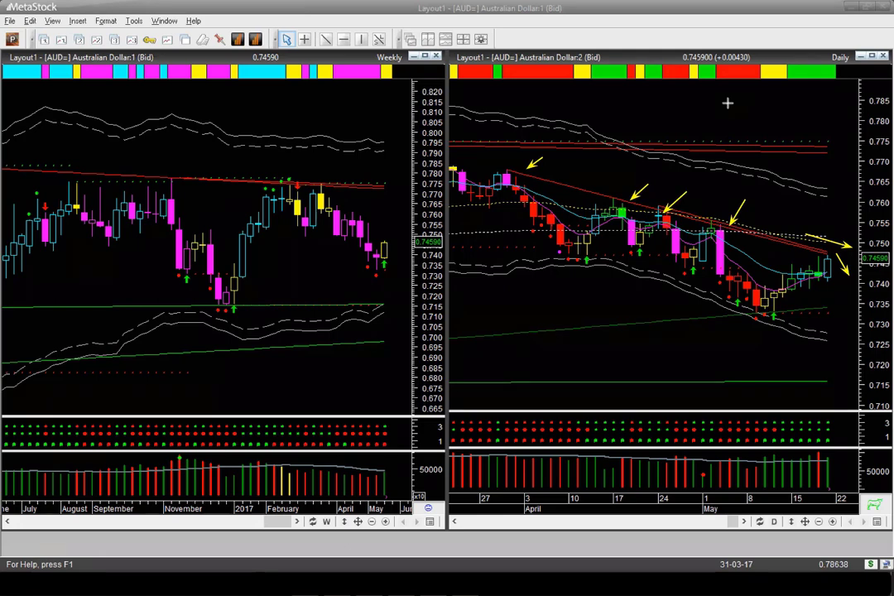
# - Clear the arrows, and sketch a zigzag price path above the red trendline with a horizontal arrow beneath the May low
pyautogui.press('e')
pyautogui.moveTo(805, 268); pyautogui.dragTo(819, 234)
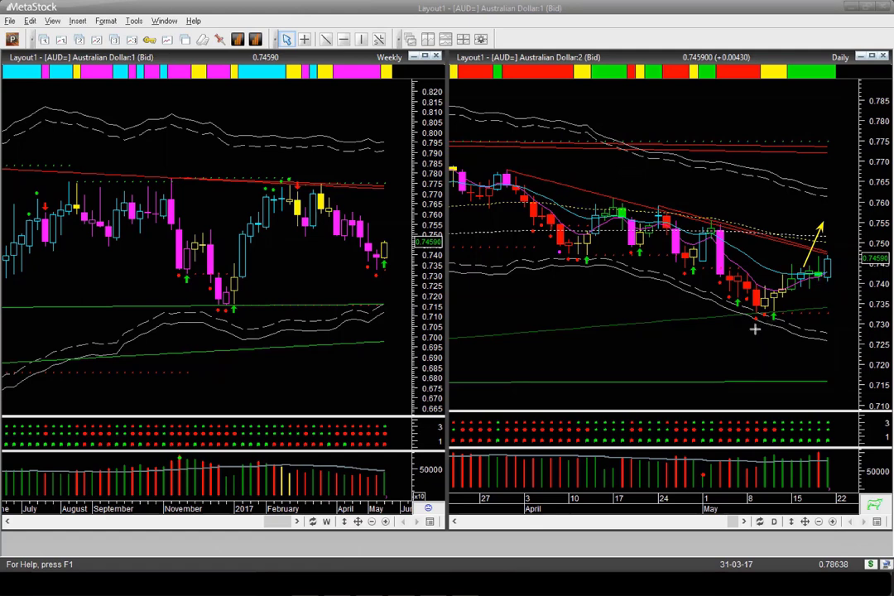
pyautogui.moveTo(755, 329); pyautogui.dragTo(792, 330)
pyautogui.moveTo(829, 232)
pyautogui.mouseDown()
pyautogui.moveTo(841, 262)
pyautogui.moveTo(860, 230)
pyautogui.mouseUp()
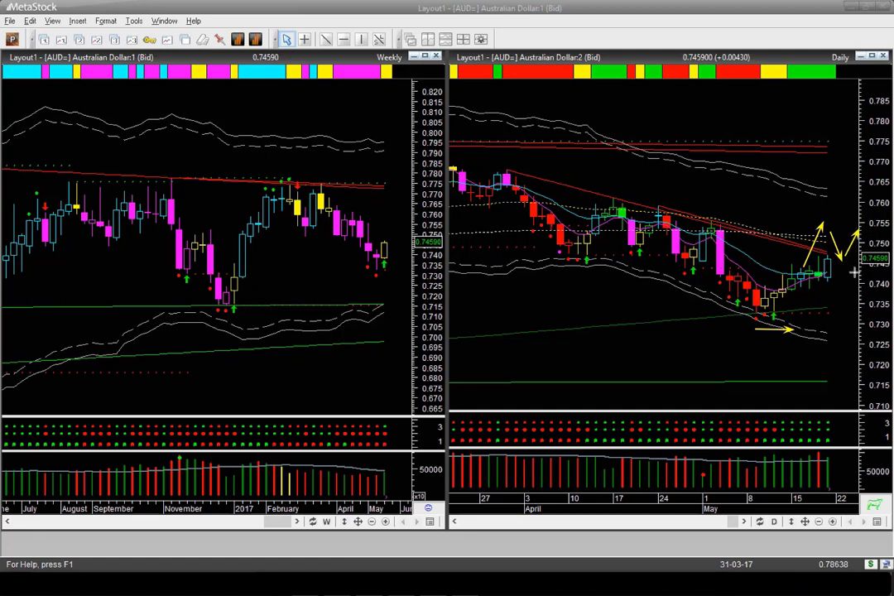
pyautogui.moveTo(840, 269); pyautogui.dragTo(865, 267)
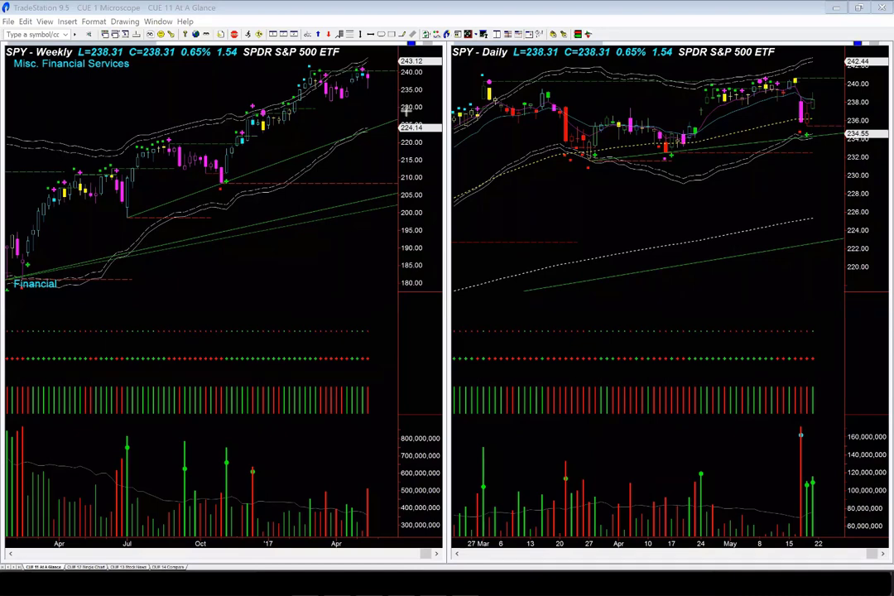
# - On TradeStation's SPY charts, mark the latest weekly candle and trace the weekly and daily resistance levels with yellow arrows
pyautogui.moveTo(403, 108); pyautogui.dragTo(374, 81)
pyautogui.moveTo(279, 68); pyautogui.dragTo(365, 66)
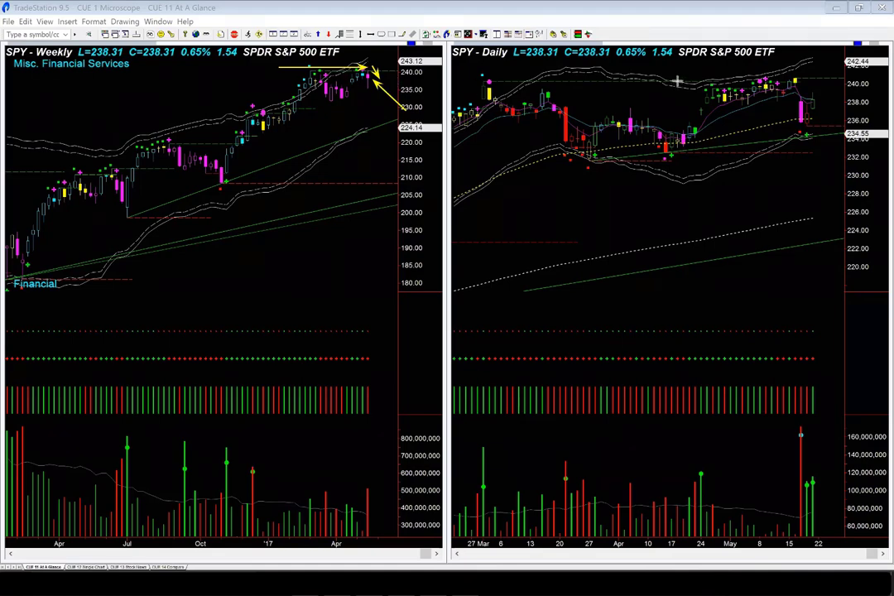
pyautogui.moveTo(675, 80); pyautogui.dragTo(793, 77)
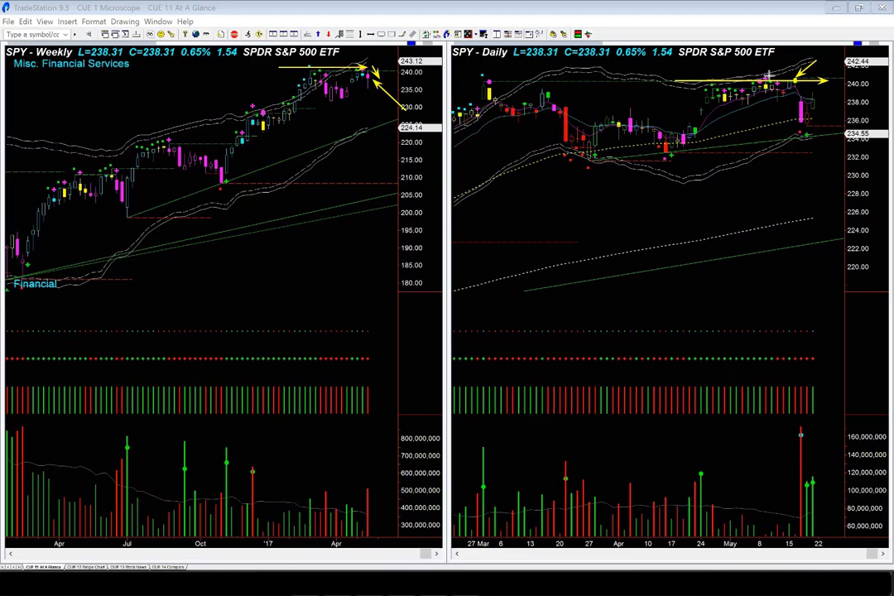
# - Mark SPY's early March peak with its volume bar and the mid-May peak on the daily chart, and clear all arrows
pyautogui.moveTo(519, 68); pyautogui.dragTo(497, 75)
pyautogui.moveTo(511, 475); pyautogui.dragTo(483, 525)
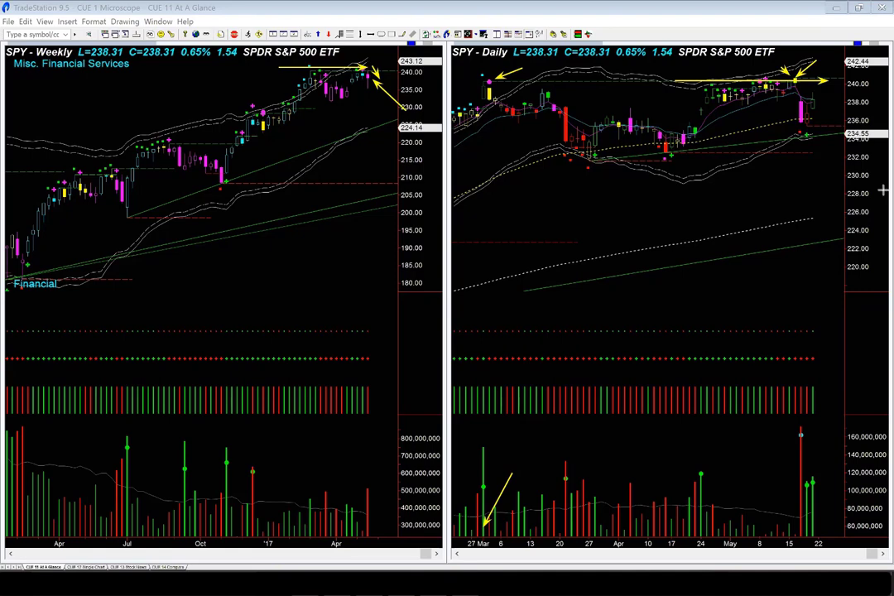
pyautogui.moveTo(824, 59); pyautogui.dragTo(803, 80)
pyautogui.moveTo(755, 142); pyautogui.dragTo(794, 93)
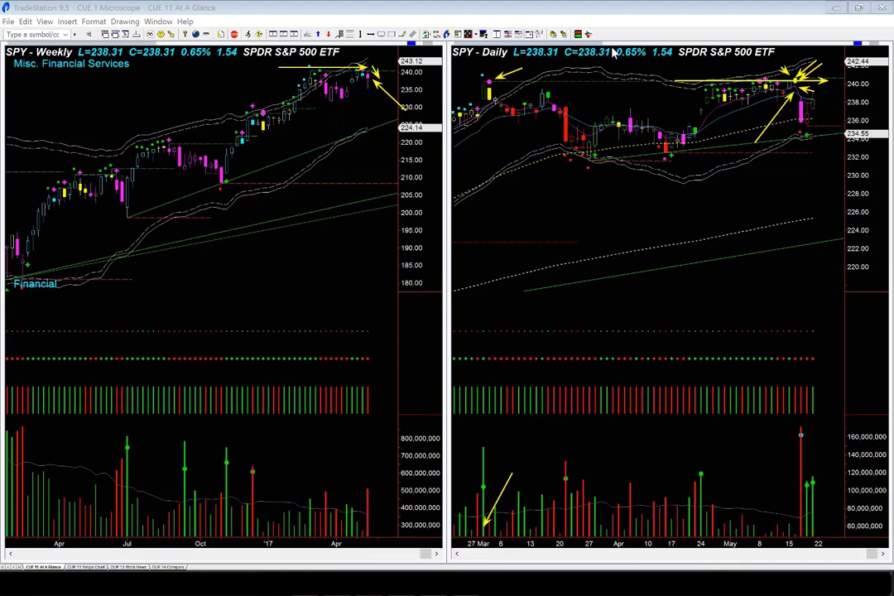
pyautogui.press('e')
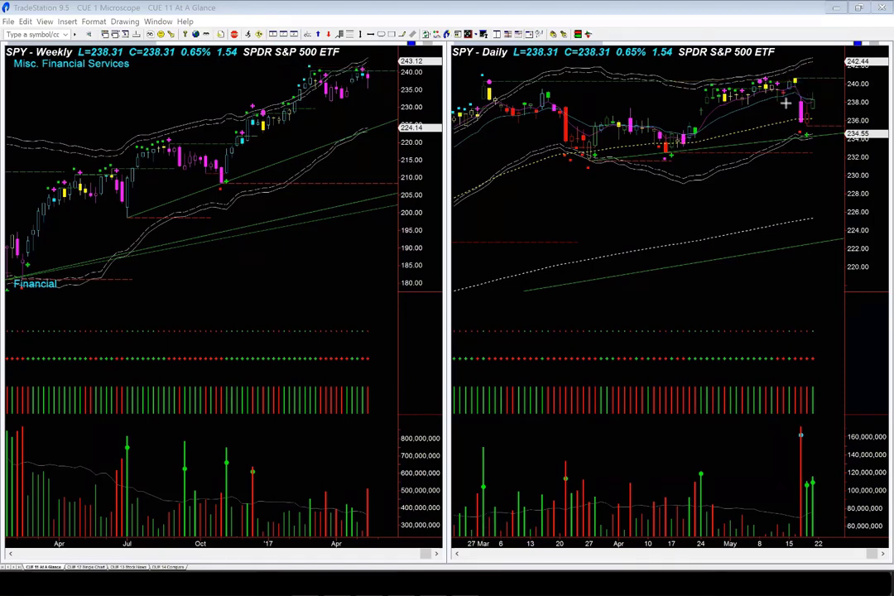
# - Trace SPY's mid-May drop and the dashed yellow average on the daily chart, point at the latest candle, and clear the arrows
pyautogui.moveTo(791, 97); pyautogui.dragTo(796, 133)
pyautogui.moveTo(745, 135); pyautogui.dragTo(766, 129)
pyautogui.click(789, 124)
pyautogui.moveTo(801, 123); pyautogui.dragTo(819, 119)
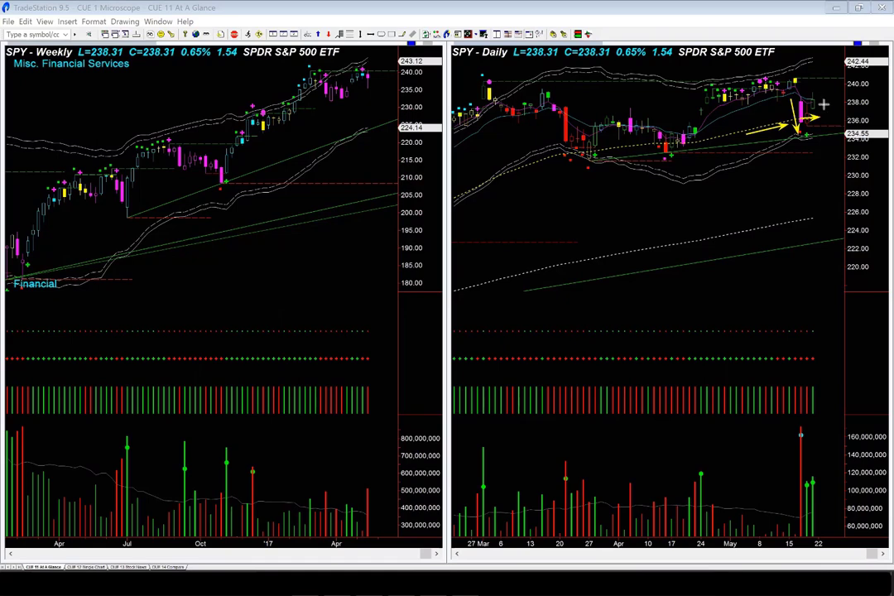
pyautogui.moveTo(835, 92); pyautogui.dragTo(824, 100)
pyautogui.press('Escape')
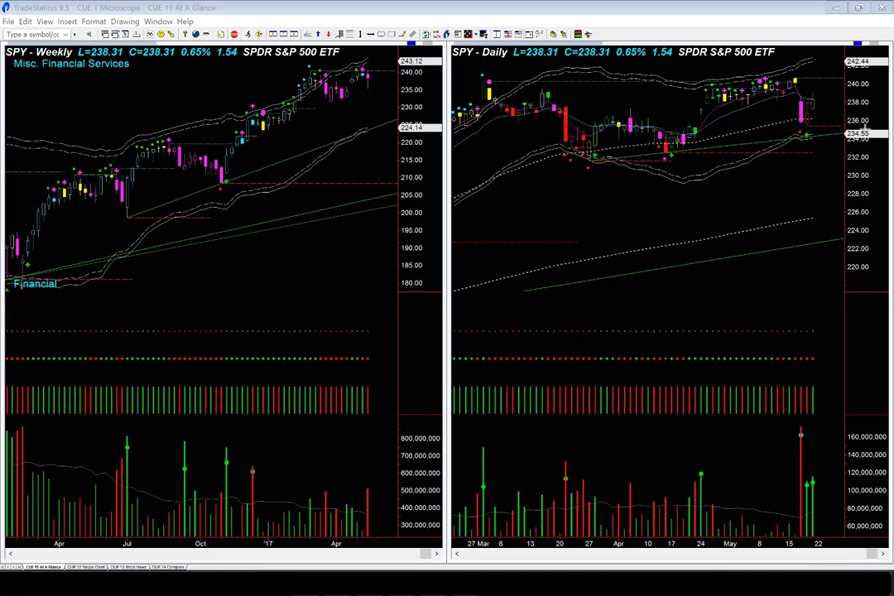
# - Point yellow arrows at the latest daily SPY candle, and load the symbol DIA
pyautogui.moveTo(867, 125); pyautogui.dragTo(825, 106)
pyautogui.moveTo(844, 91); pyautogui.dragTo(818, 96)
pyautogui.click(384, 92)
pyautogui.write('DIA')
pyautogui.press('Return')
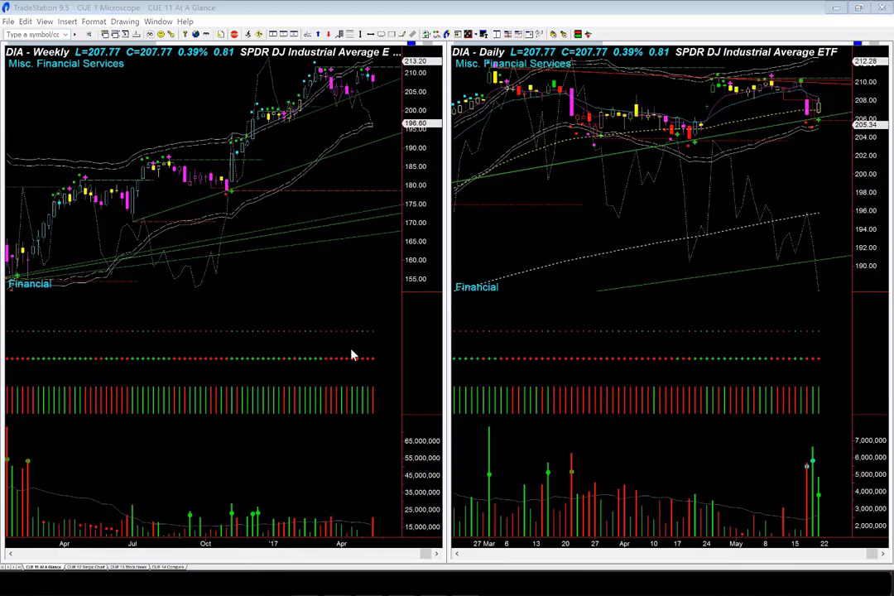
# - Mark the latest candle, the rising green trendline and the March peak on the weekly DIA chart with yellow arrows
pyautogui.moveTo(383, 83); pyautogui.dragTo(418, 108)
pyautogui.moveTo(291, 120); pyautogui.dragTo(380, 89)
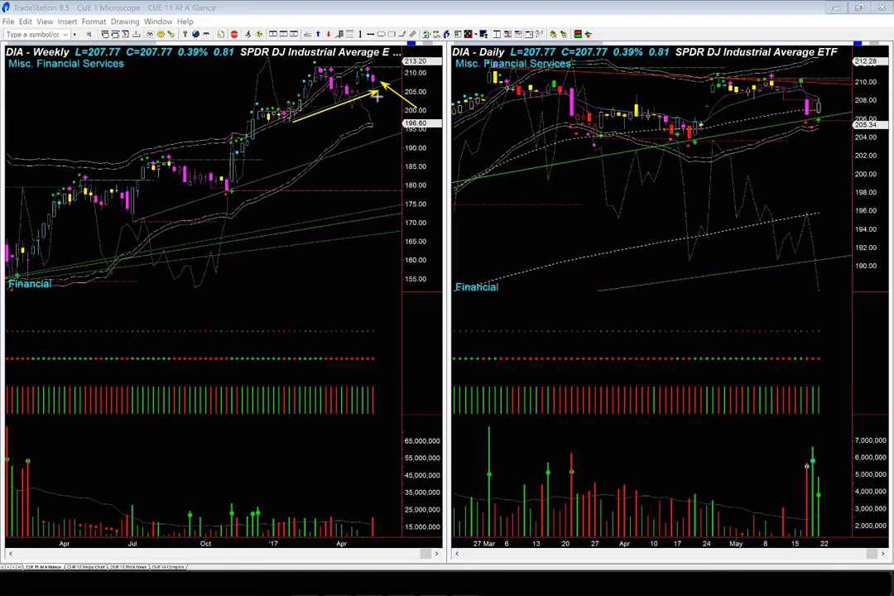
pyautogui.moveTo(288, 62); pyautogui.dragTo(317, 68)
# - Trace the falling red resistance line and mark the mid-May peak on the daily DIA chart, and clear all arrows
pyautogui.moveTo(719, 77); pyautogui.dragTo(840, 80)
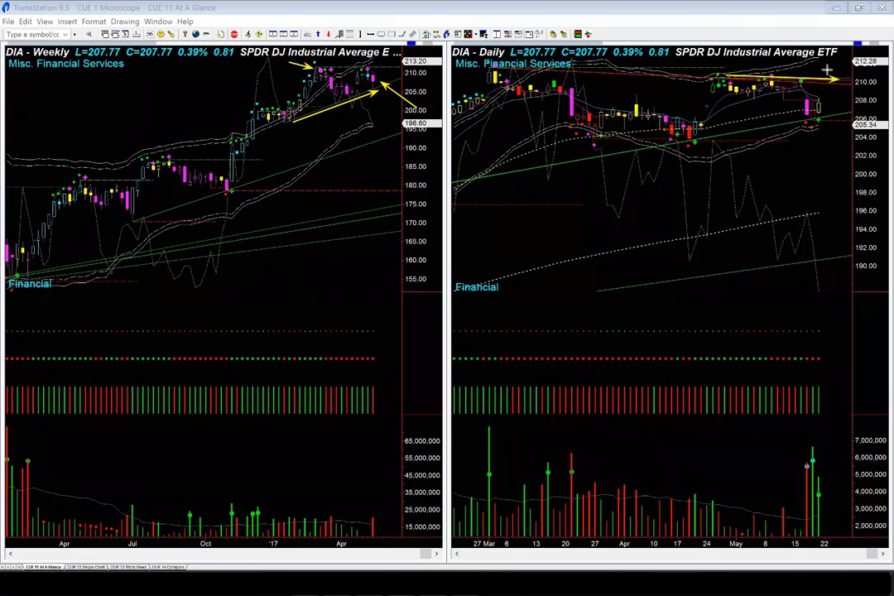
pyautogui.moveTo(824, 65); pyautogui.dragTo(801, 81)
pyautogui.moveTo(789, 74); pyautogui.dragTo(797, 75)
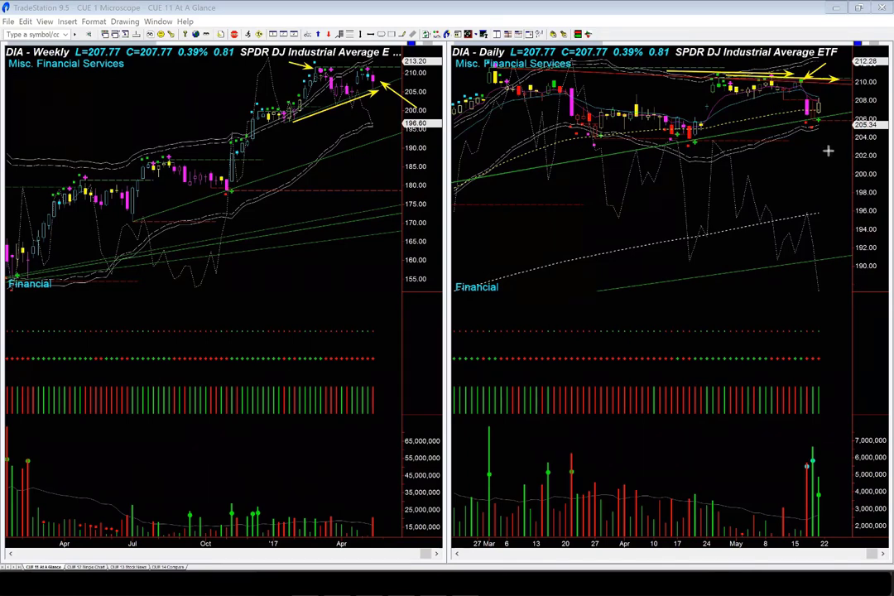
pyautogui.press('Escape')
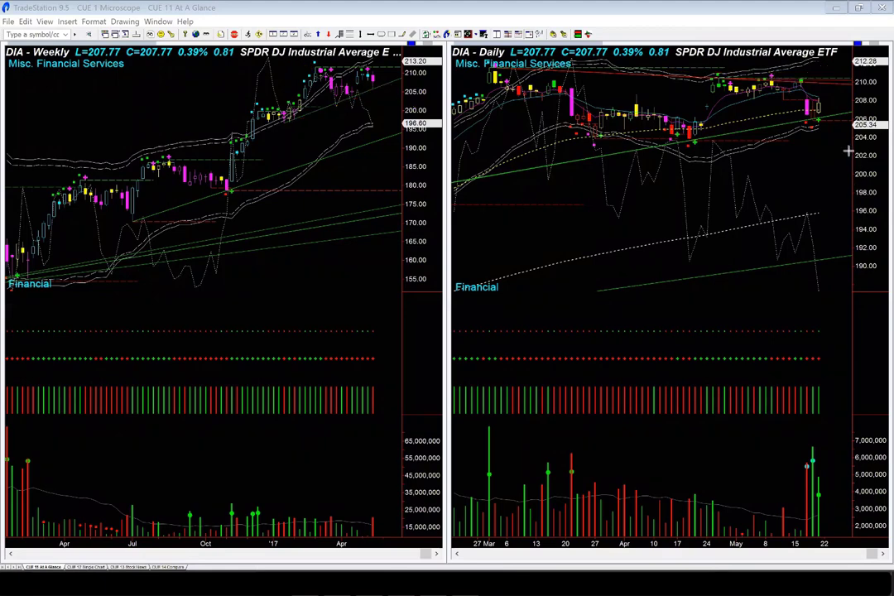
# - Point at the latest daily DIA candle and trace the rising green trendline below it, and clear the arrows
pyautogui.moveTo(853, 99); pyautogui.dragTo(824, 98)
pyautogui.moveTo(726, 142); pyautogui.dragTo(848, 118)
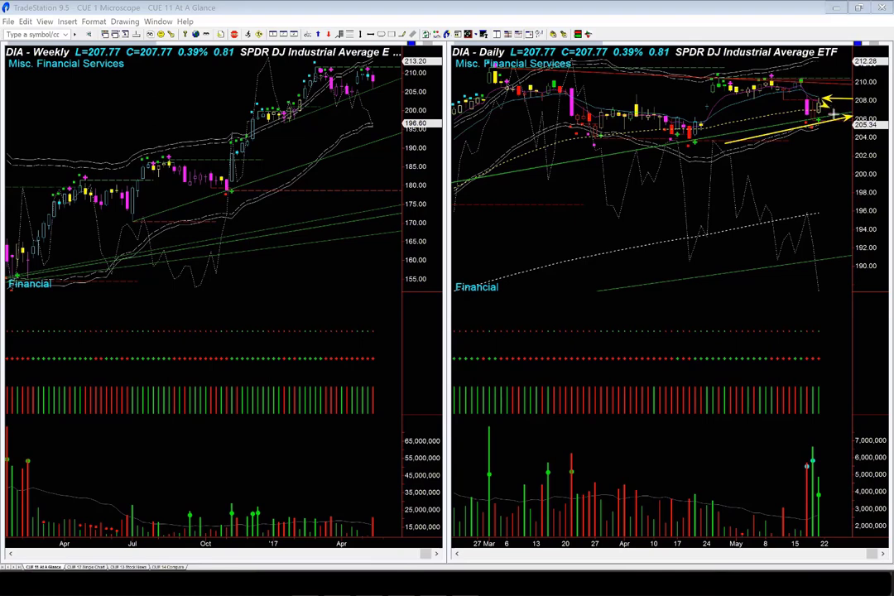
pyautogui.moveTo(820, 102); pyautogui.dragTo(832, 112)
pyautogui.hotkey('ctrl', 'z')
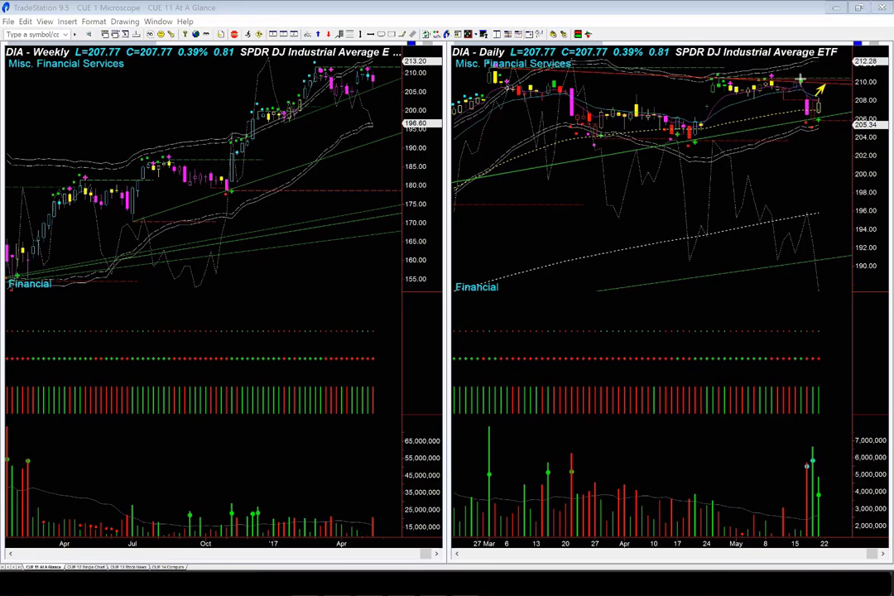
# - Trace DIA's falling red resistance line, and sketch a zigzag price path beyond the latest daily candle with yellow arrows
pyautogui.moveTo(787, 75)
pyautogui.mouseDown()
pyautogui.moveTo(853, 76)
pyautogui.moveTo(846, 93)
pyautogui.mouseUp()
pyautogui.moveTo(826, 100); pyautogui.dragTo(843, 126)
pyautogui.moveTo(847, 122); pyautogui.dragTo(875, 122)
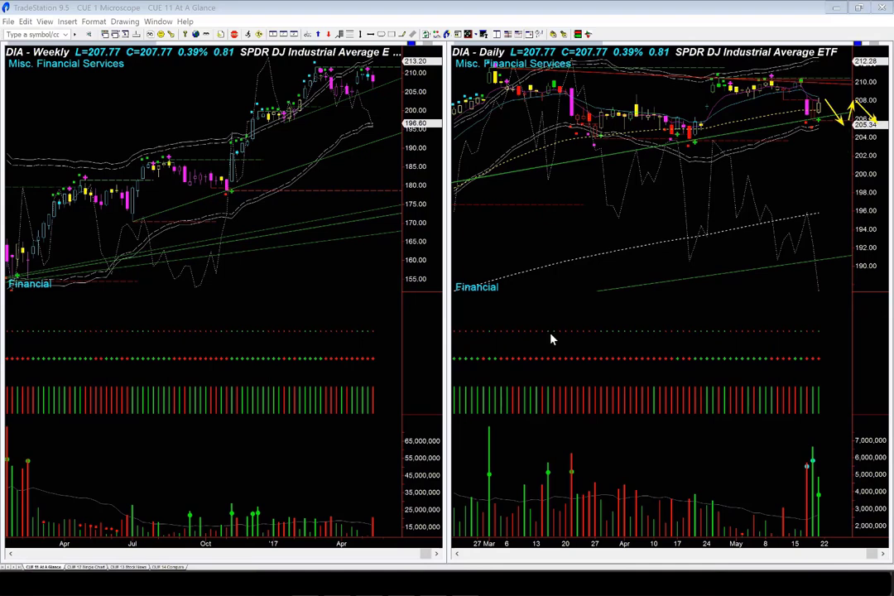
# - Draw arrows from the latest daily DIA candle down to the rising green trendline, and clear all arrows
pyautogui.moveTo(821, 140); pyautogui.dragTo(831, 102)
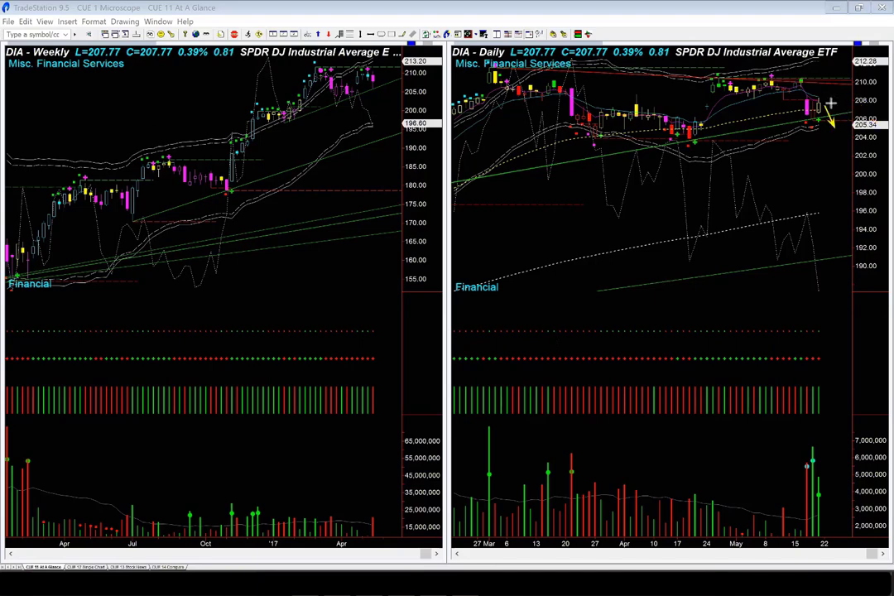
pyautogui.moveTo(831, 105); pyautogui.dragTo(840, 125)
pyautogui.moveTo(811, 130); pyautogui.dragTo(843, 123)
pyautogui.press('Escape')
# - Load the symbol QQQ in the weekly and daily charts
pyautogui.click(128, 150)
pyautogui.write('qqq')
pyautogui.press('Return')
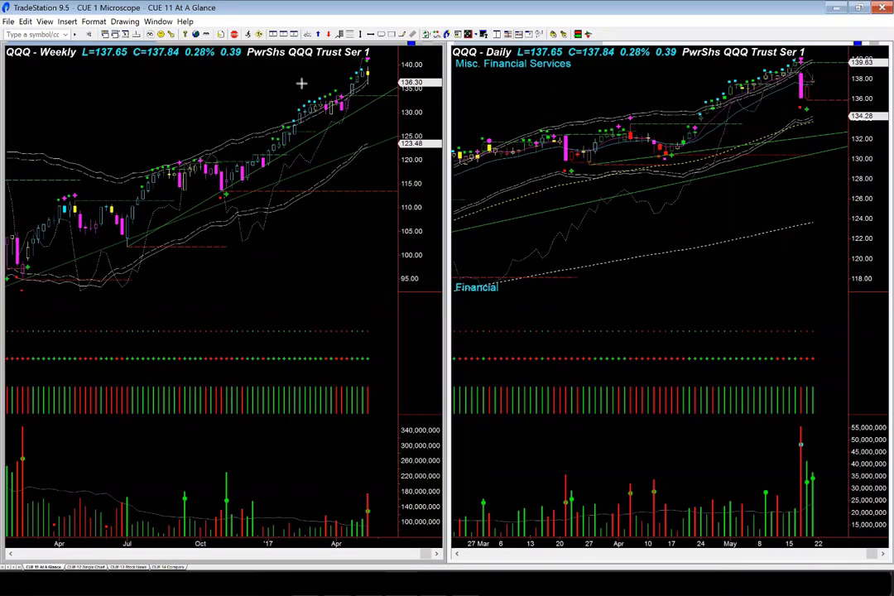
# - Point yellow arrows at QQQ's weekly high and at the latest peak, sharp drop and last candle on the daily chart, and clear them
pyautogui.moveTo(237, 93); pyautogui.dragTo(364, 64)
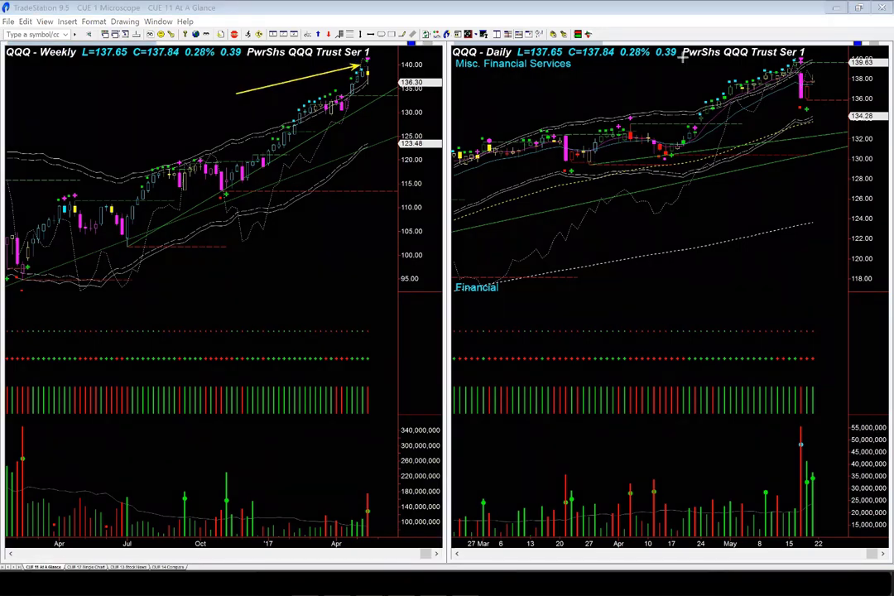
pyautogui.moveTo(837, 53); pyautogui.dragTo(808, 56)
pyautogui.moveTo(795, 77); pyautogui.dragTo(793, 104)
pyautogui.moveTo(819, 80); pyautogui.dragTo(853, 92)
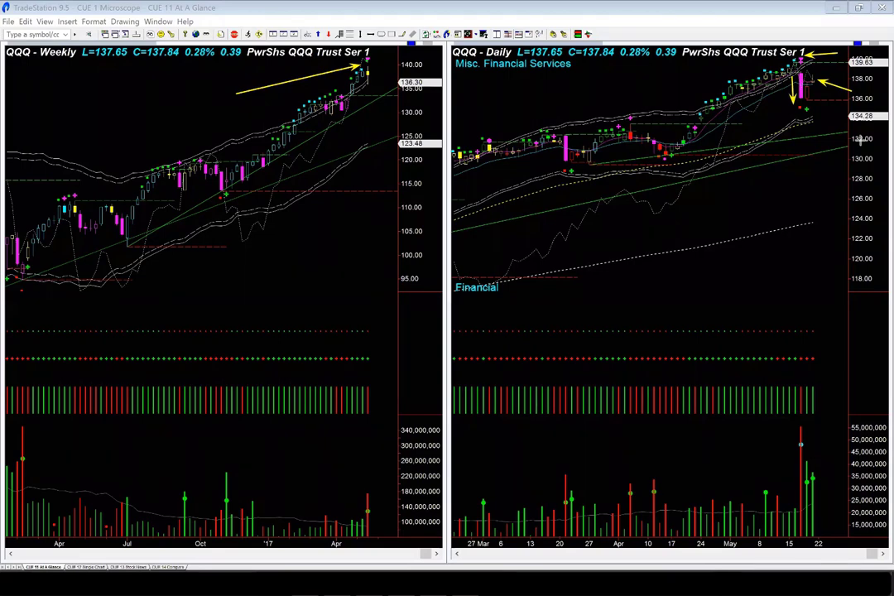
pyautogui.press('e')
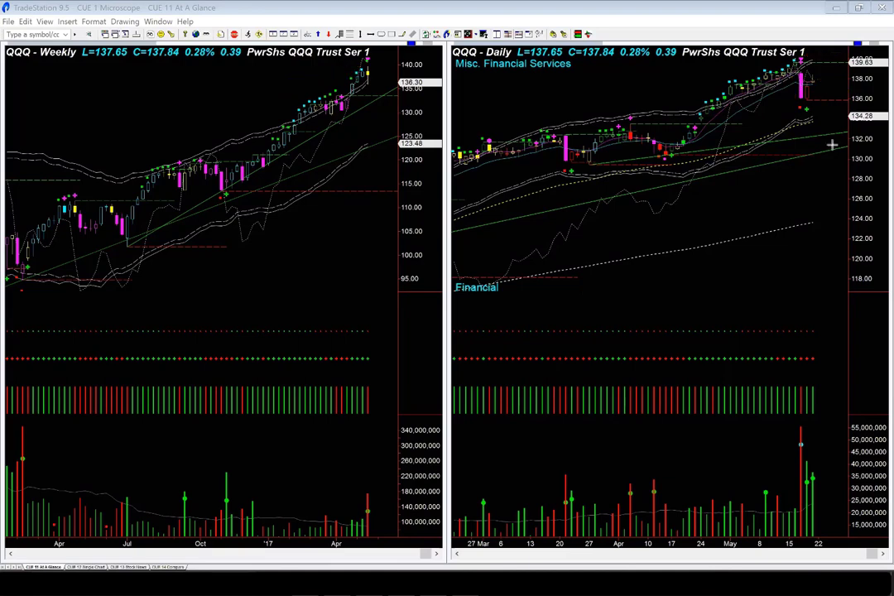
pyautogui.click(830, 91)
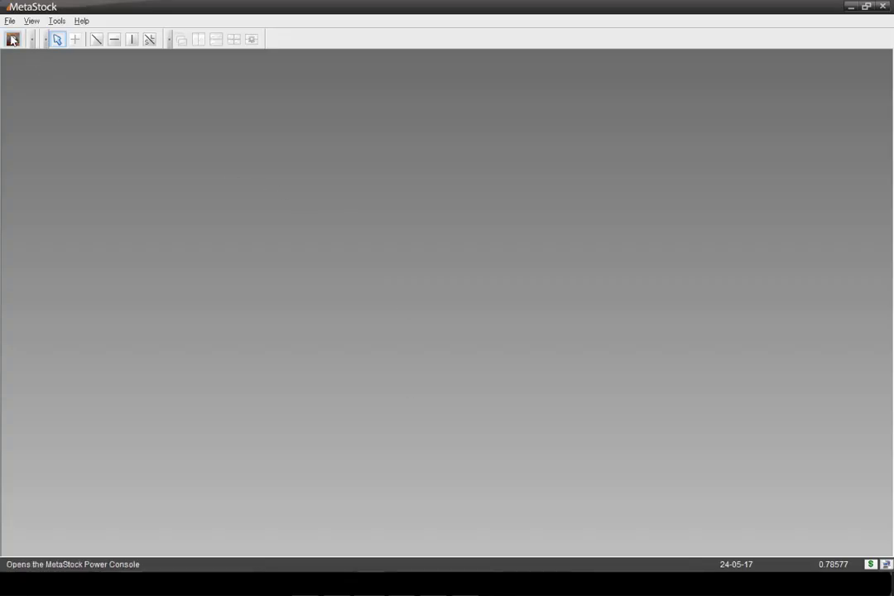
# - Open the instrument .axjo in MetaStock with the At A Glance weekly and daily template
pyautogui.click(11, 39)
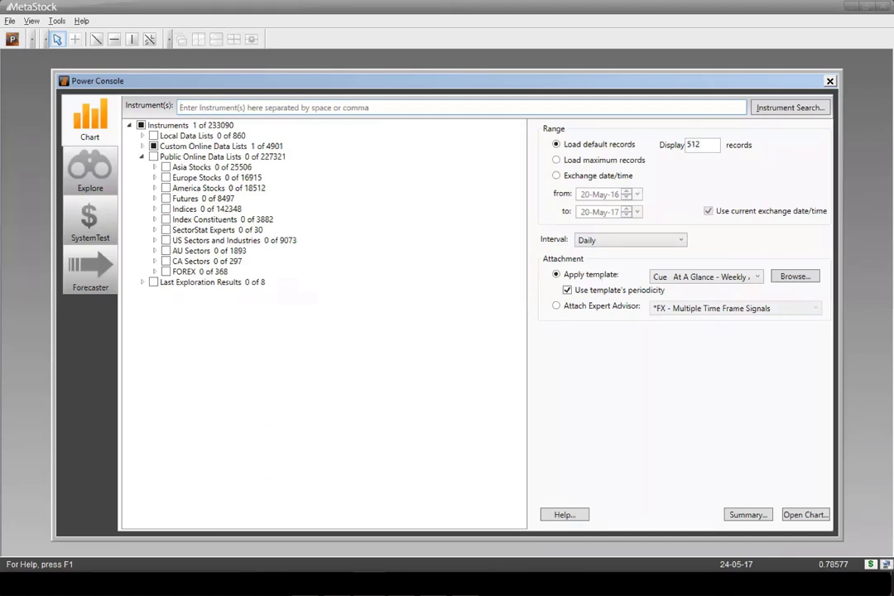
pyautogui.write('.axjo')
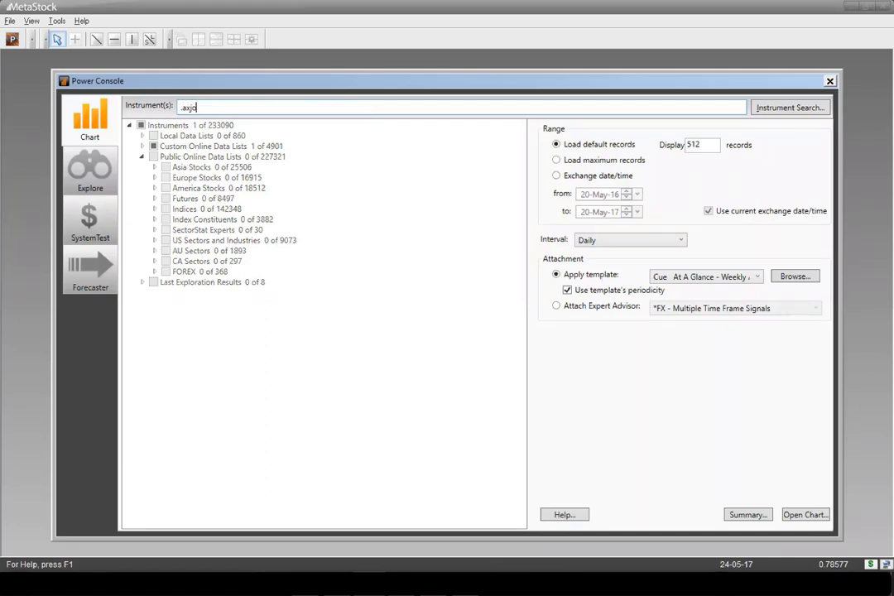
pyautogui.press('Return')
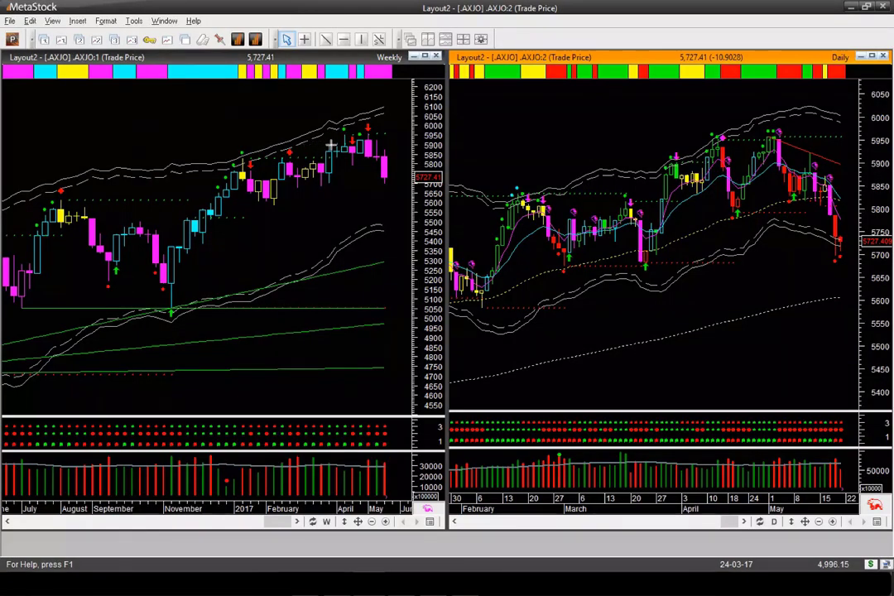
# - Draw a horizontal arrow along the April–May highs on the weekly .AXJO chart and point more arrows at the peak's red sell signal
pyautogui.moveTo(332, 146); pyautogui.dragTo(387, 145)
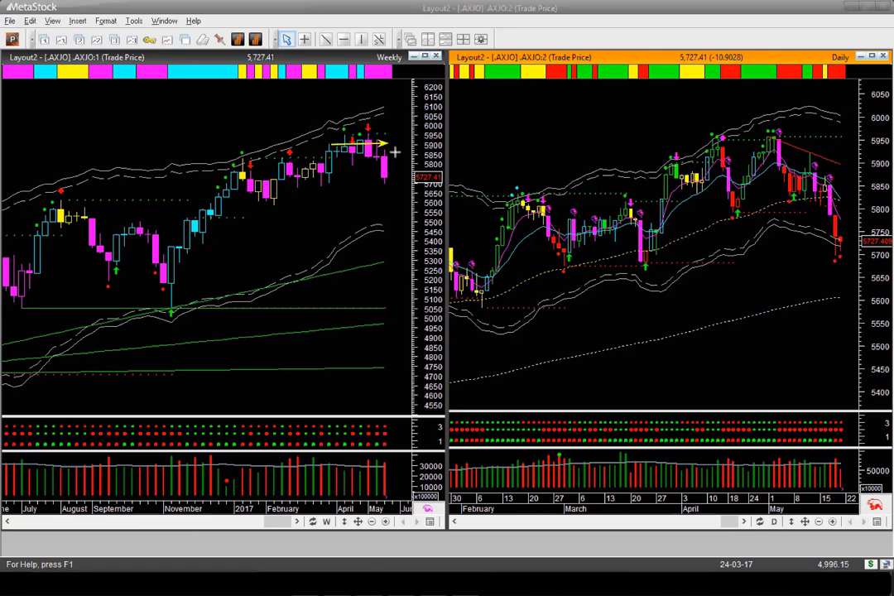
pyautogui.moveTo(392, 121); pyautogui.dragTo(377, 130)
pyautogui.moveTo(352, 105); pyautogui.dragTo(373, 130)
pyautogui.moveTo(392, 145); pyautogui.dragTo(400, 147)
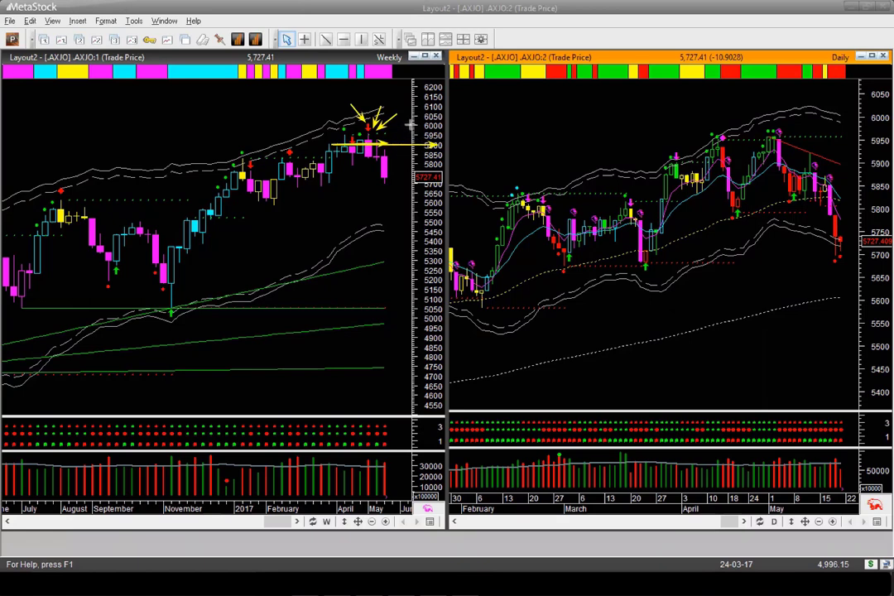
pyautogui.moveTo(419, 121); pyautogui.dragTo(374, 138)
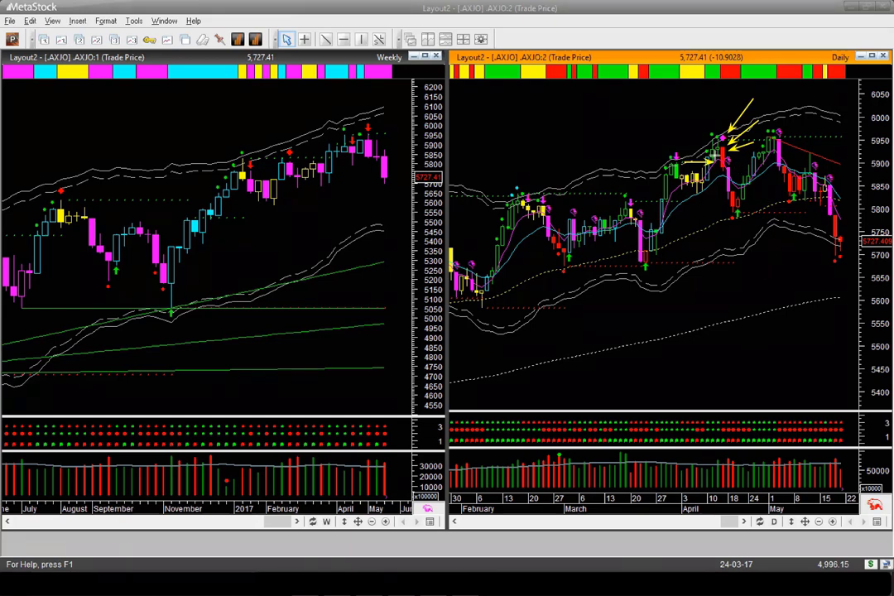
# - Surround the mid-April peak on the daily .AXJO chart with more yellow arrows
pyautogui.moveTo(698, 154)
pyautogui.mouseDown()
pyautogui.moveTo(710, 126)
pyautogui.moveTo(725, 130)
pyautogui.mouseUp()
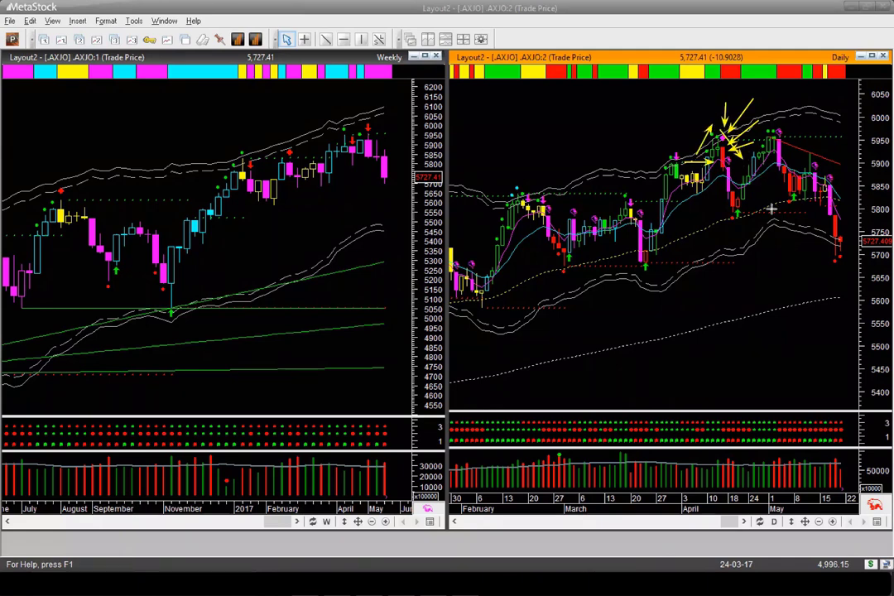
pyautogui.moveTo(706, 105); pyautogui.dragTo(721, 129)
pyautogui.moveTo(650, 132)
pyautogui.mouseDown()
pyautogui.moveTo(713, 136)
pyautogui.moveTo(688, 150)
pyautogui.mouseUp()
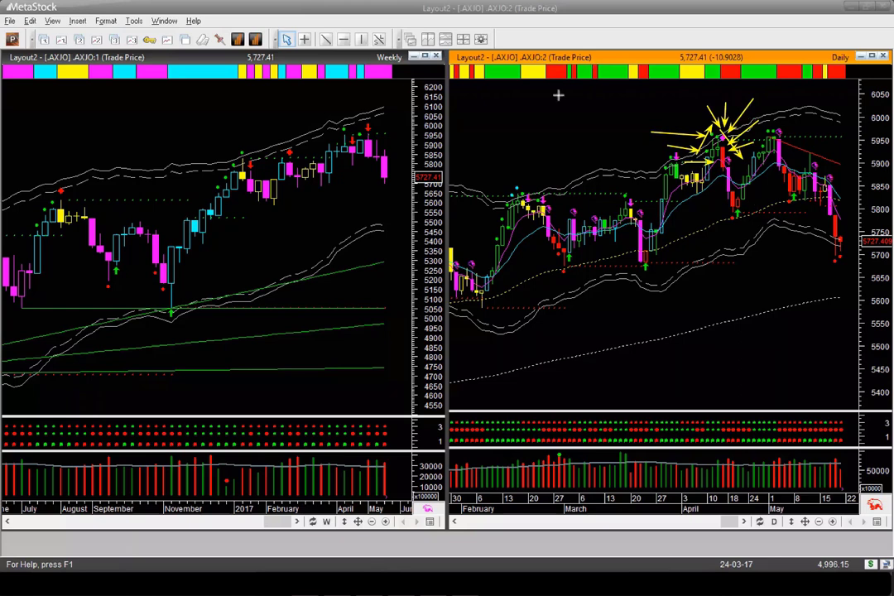
# - Undo the arrows around the mid-April daily peak
pyautogui.hotkey('ctrl', 'z')
pyautogui.hotkey('ctrl', 'z')
pyautogui.hotkey('ctrl', 'z')
pyautogui.hotkey('ctrl', 'z')
pyautogui.hotkey('ctrl', 'z')
pyautogui.hotkey('ctrl', 'z')
pyautogui.hotkey('ctrl', 'z')
pyautogui.hotkey('ctrl', 'z')
pyautogui.hotkey('ctrl', 'z')
pyautogui.hotkey('ctrl', 'z')
pyautogui.hotkey('ctrl', 'z')
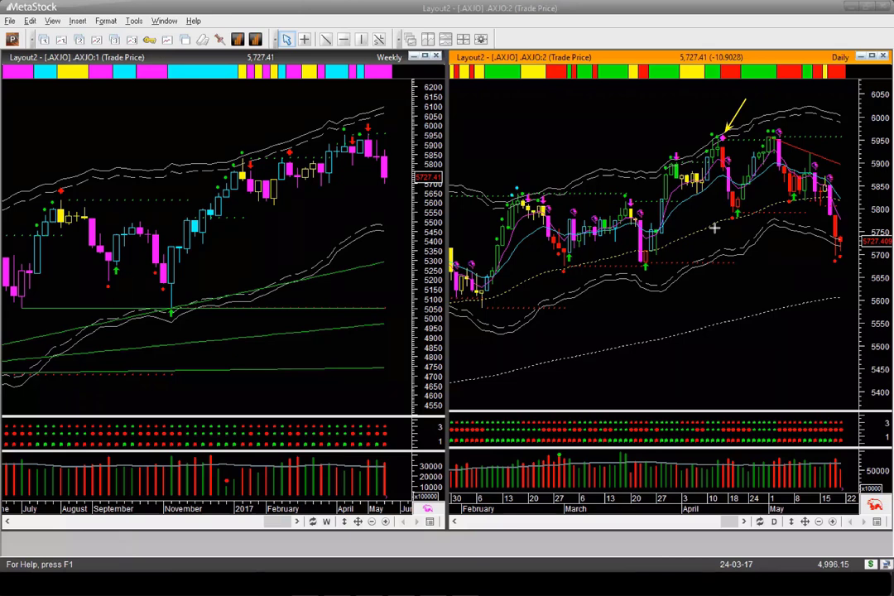
# - Draw arrows down from the mid-April daily peak, along the green dotted resistance, and toward the peak's signal
pyautogui.moveTo(717, 157); pyautogui.dragTo(723, 231)
pyautogui.moveTo(733, 140); pyautogui.dragTo(831, 138)
pyautogui.moveTo(689, 117); pyautogui.dragTo(718, 134)
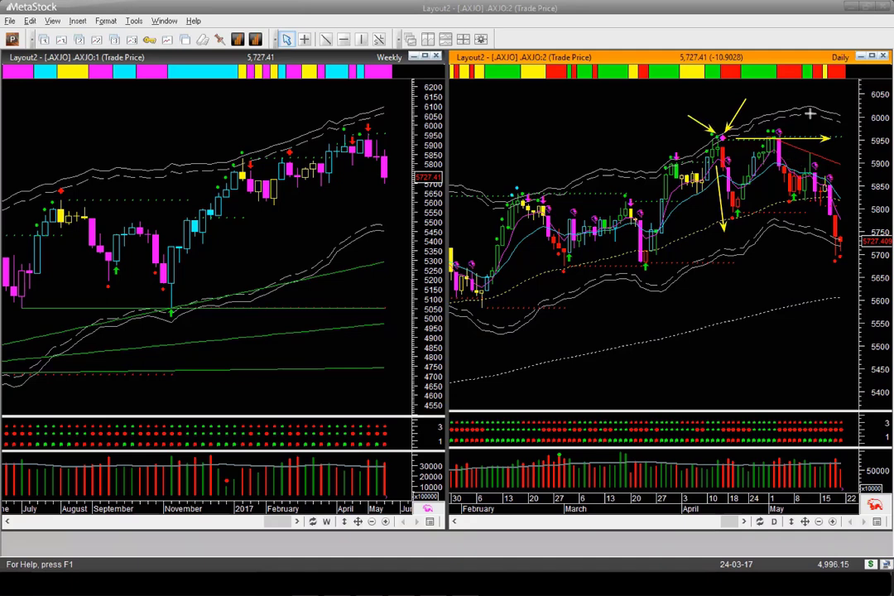
# - Point arrows at the early-May double top on the daily chart and the decline that follows it, and clear all arrows
pyautogui.moveTo(780, 110); pyautogui.dragTo(769, 124)
pyautogui.moveTo(804, 99); pyautogui.dragTo(781, 123)
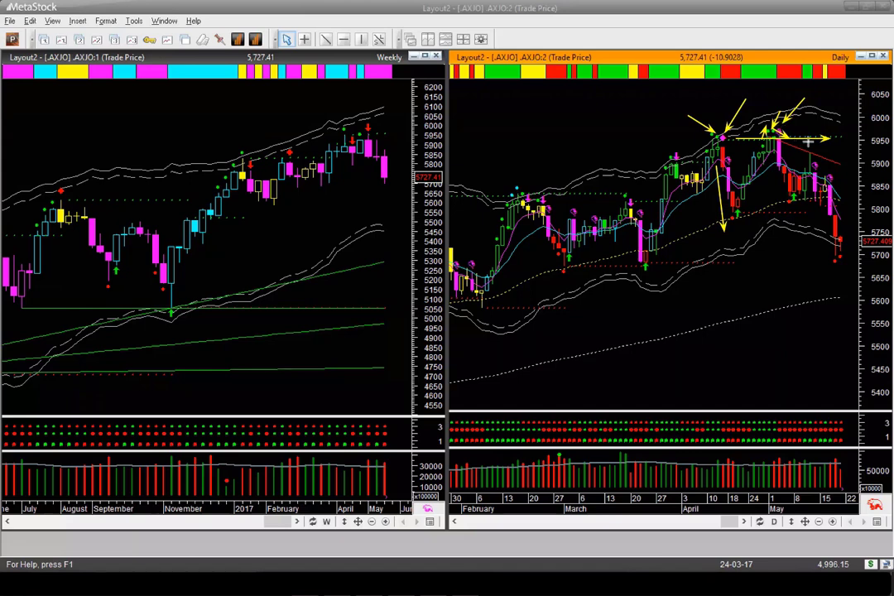
pyautogui.moveTo(839, 114); pyautogui.dragTo(785, 128)
pyautogui.moveTo(836, 128); pyautogui.dragTo(782, 140)
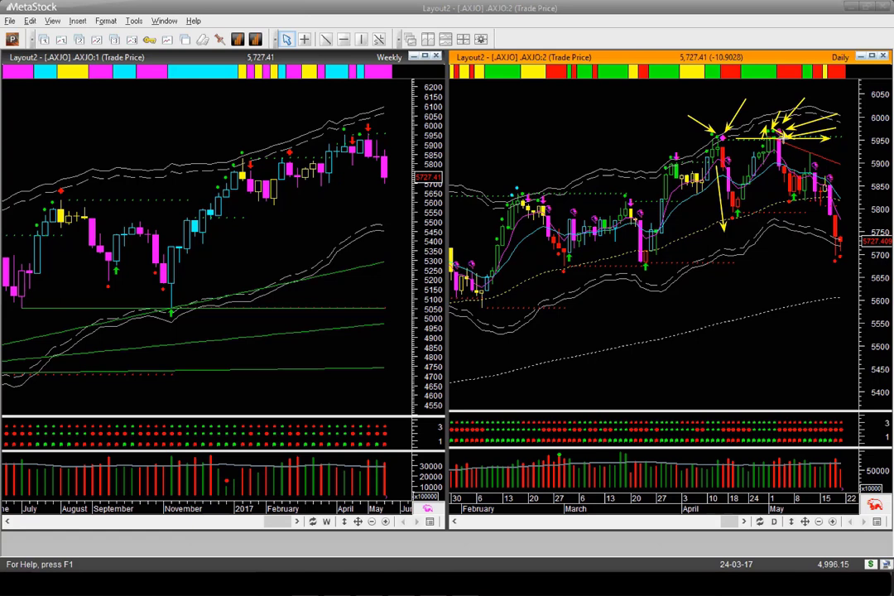
pyautogui.moveTo(846, 147); pyautogui.dragTo(785, 200)
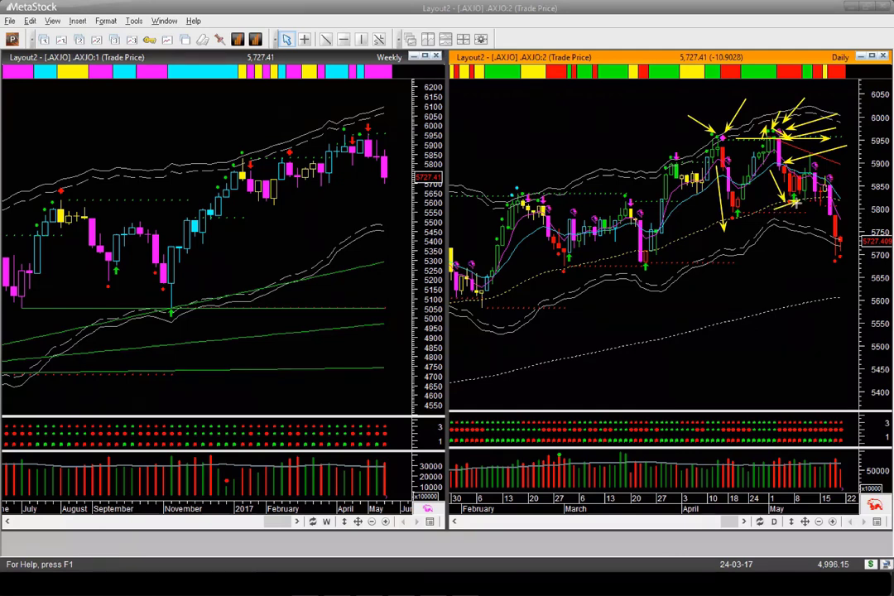
pyautogui.press('Escape')
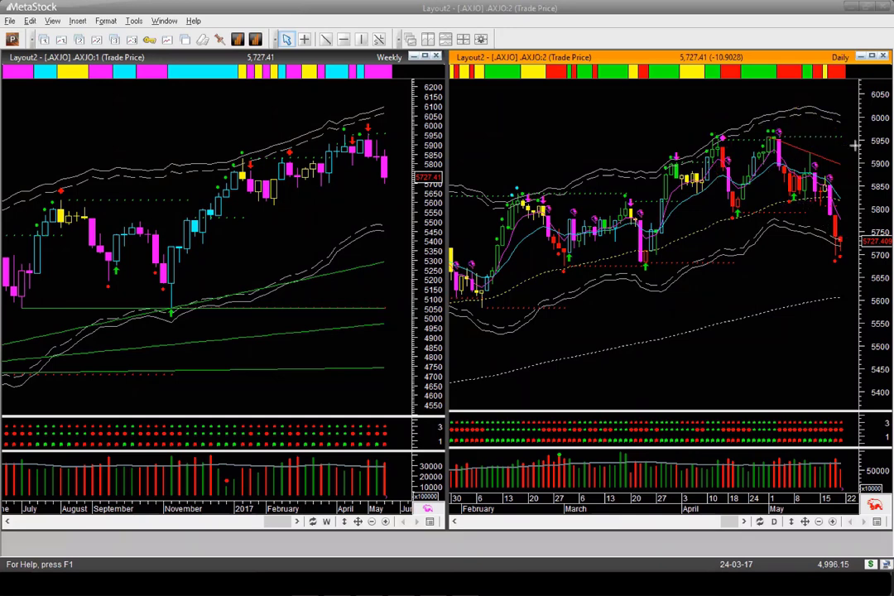
# - Point arrows at the lower highs and sell signals in mid-May on the daily chart, and undo them
pyautogui.moveTo(851, 130); pyautogui.dragTo(824, 168)
pyautogui.moveTo(853, 171); pyautogui.dragTo(833, 189)
pyautogui.moveTo(825, 128); pyautogui.dragTo(816, 155)
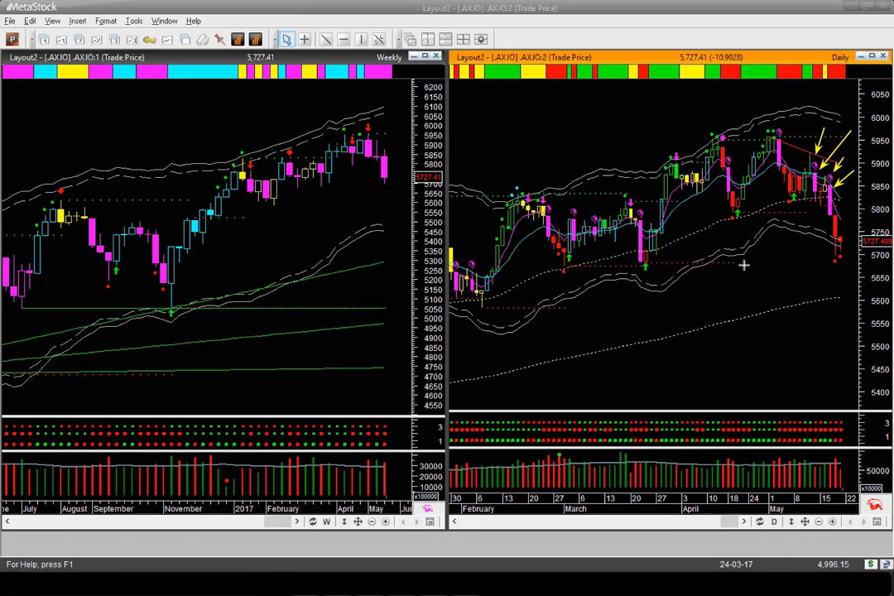
pyautogui.hotkey('ctrl', 'z')
pyautogui.hotkey('ctrl', 'z')
pyautogui.hotkey('ctrl', 'z')
pyautogui.hotkey('ctrl', 'z')
# - Mark three price levels beside the mid-May daily decline with horizontal arrows, span the gaps with downward arrows, and clear them
pyautogui.moveTo(851, 160); pyautogui.dragTo(822, 171)
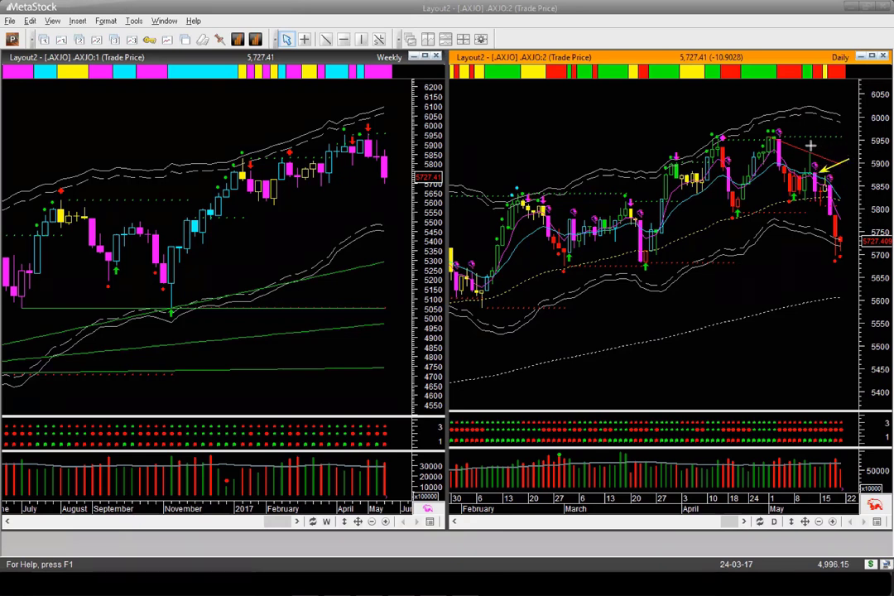
pyautogui.moveTo(811, 145); pyautogui.dragTo(841, 146)
pyautogui.moveTo(810, 232); pyautogui.dragTo(856, 232)
pyautogui.moveTo(818, 192); pyautogui.dragTo(853, 192)
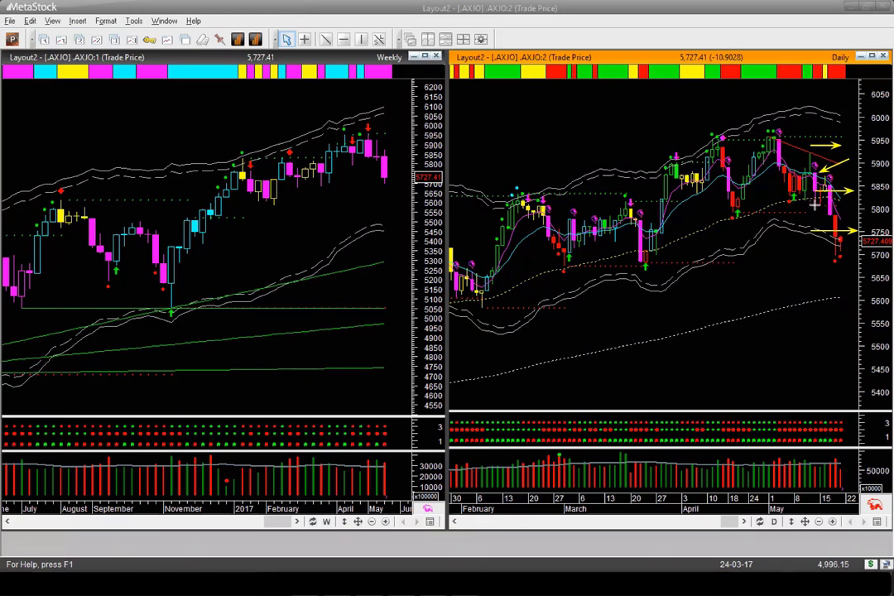
pyautogui.moveTo(818, 193); pyautogui.dragTo(818, 233)
pyautogui.moveTo(818, 148); pyautogui.dragTo(818, 189)
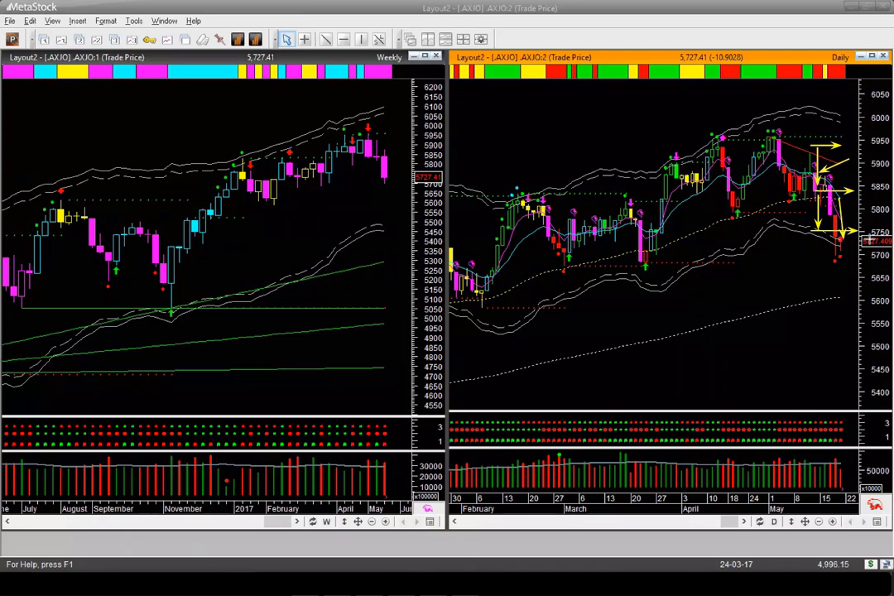
pyautogui.press('Escape')
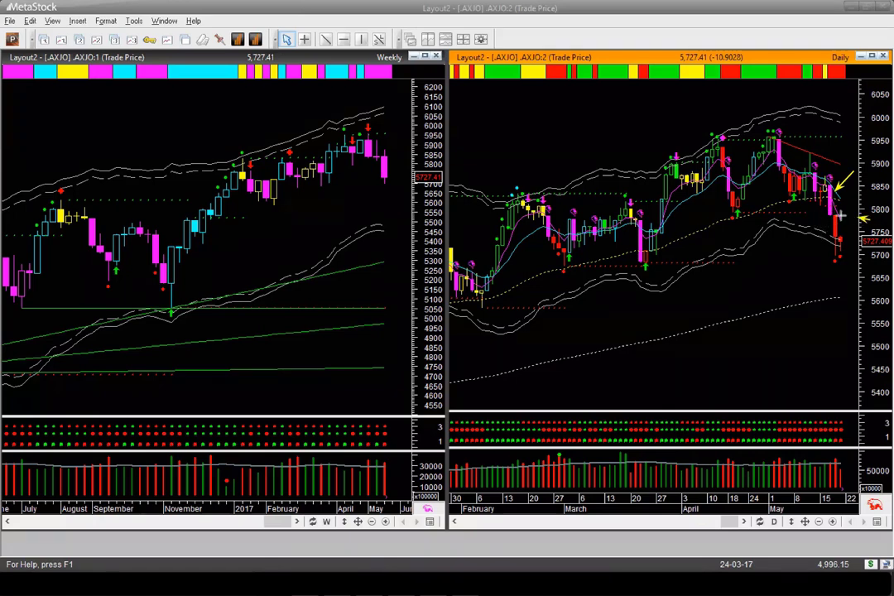
# - Mark the bottom of the last magenta daily candle with horizontal arrows and draw a short downward arrow beneath that level
pyautogui.click(864, 218)
pyautogui.moveTo(805, 215); pyautogui.dragTo(820, 214)
pyautogui.hotkey('ctrl', 'z')
pyautogui.moveTo(822, 217); pyautogui.dragTo(822, 237)
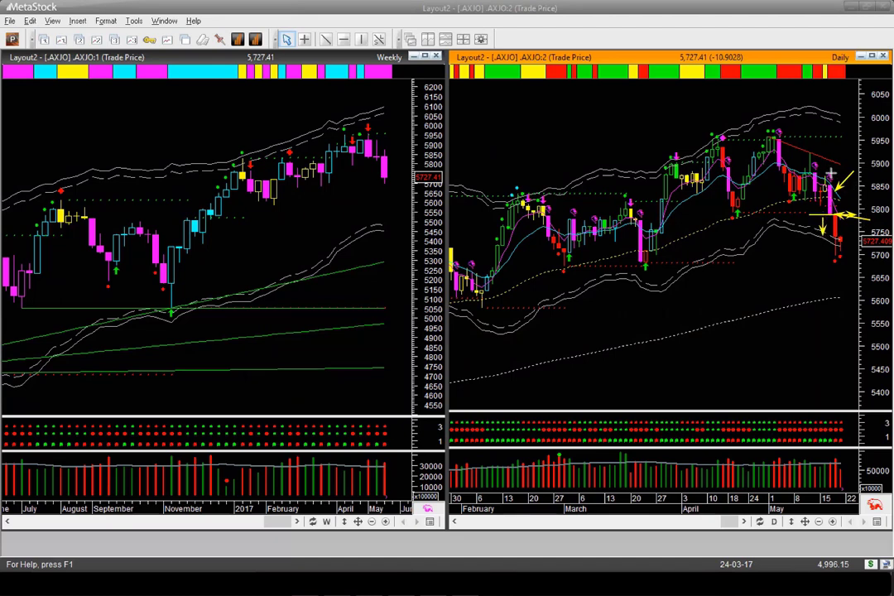
# - Mark the levels above the last two daily sell signals with horizontal arrows, trace the drop below them, and clear all arrows
pyautogui.moveTo(813, 148); pyautogui.dragTo(849, 148)
pyautogui.moveTo(827, 170); pyautogui.dragTo(857, 170)
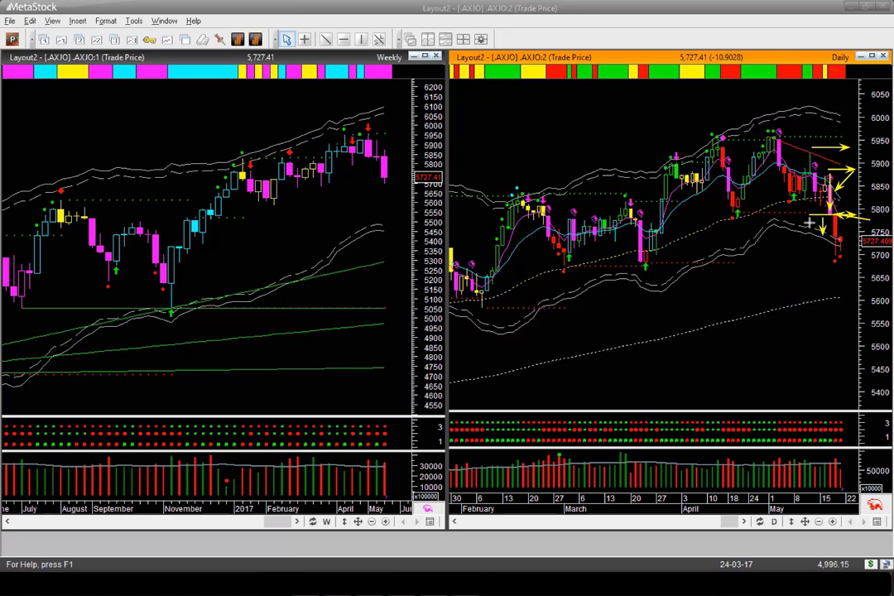
pyautogui.moveTo(811, 220); pyautogui.dragTo(815, 228)
pyautogui.press('e')
# - Point arrows at the successive daily sell signals from mid-April to the latest drop, and clear them
pyautogui.moveTo(861, 189); pyautogui.dragTo(835, 211)
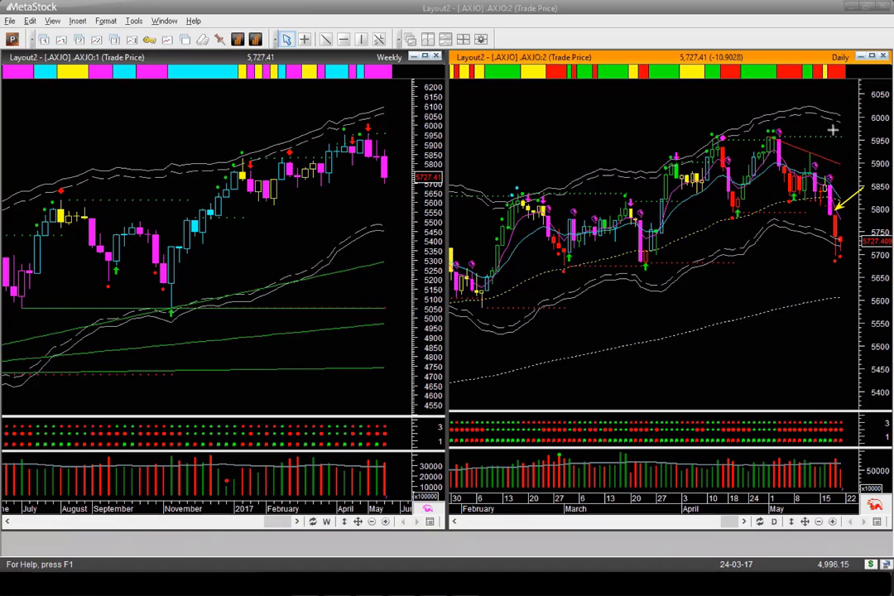
pyautogui.moveTo(833, 130); pyautogui.dragTo(817, 169)
pyautogui.moveTo(796, 104)
pyautogui.mouseDown()
pyautogui.moveTo(781, 128)
pyautogui.moveTo(726, 131)
pyautogui.mouseUp()
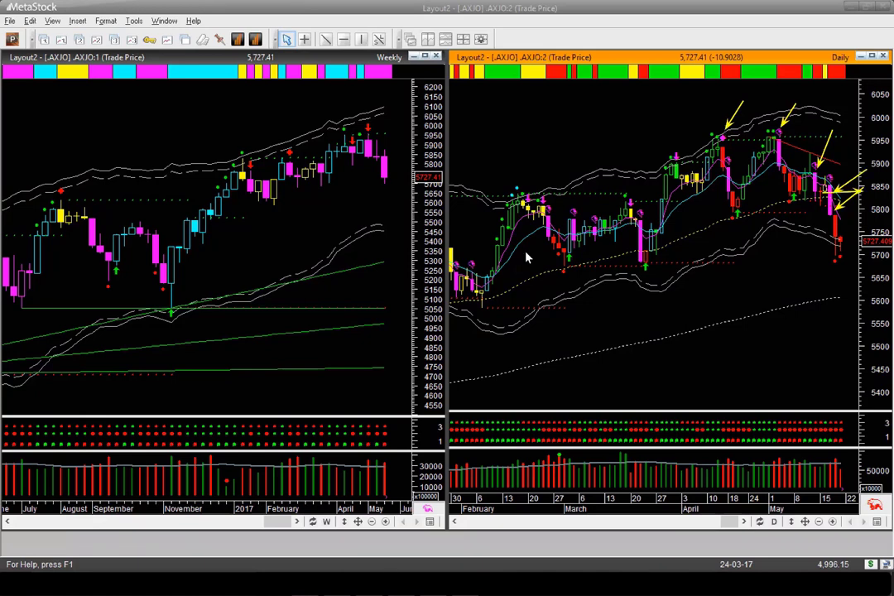
pyautogui.press('e')
# - Point arrows at the latest daily candles where they meet the lower band, and clear the arrows
pyautogui.moveTo(759, 294); pyautogui.dragTo(837, 246)
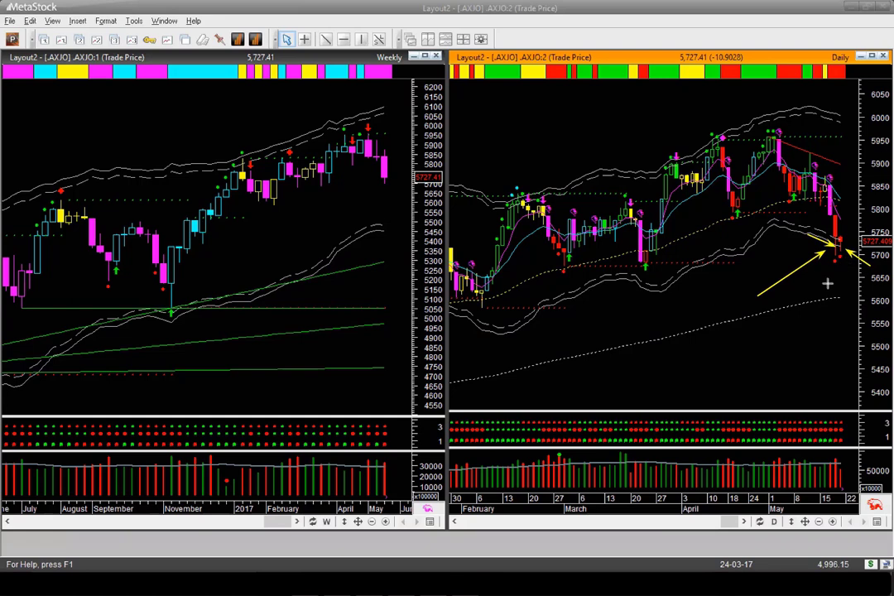
pyautogui.moveTo(825, 287); pyautogui.dragTo(843, 263)
pyautogui.press('Delete')
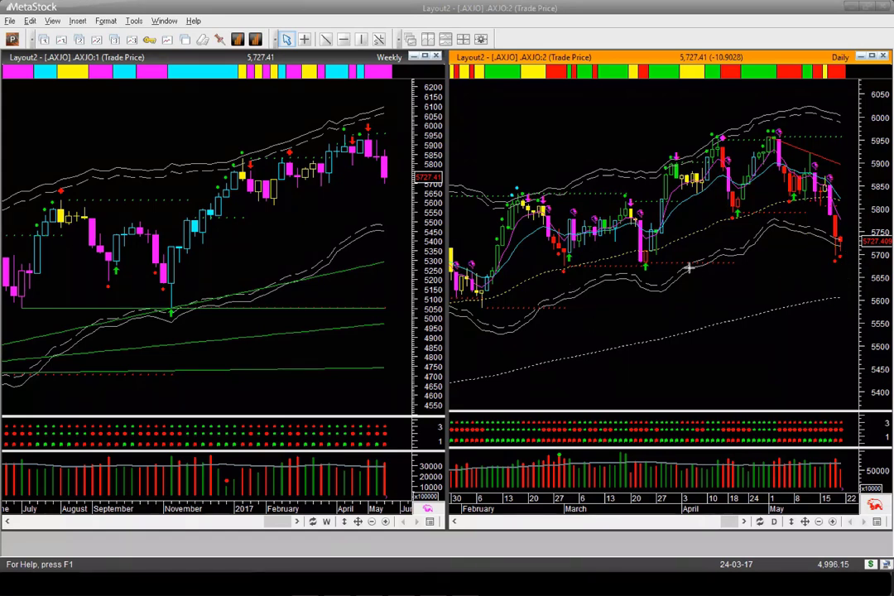
# - Extend a horizontal arrow along the March low support, sketch arrows around and above the latest daily candle, and clear them
pyautogui.moveTo(677, 264); pyautogui.dragTo(861, 264)
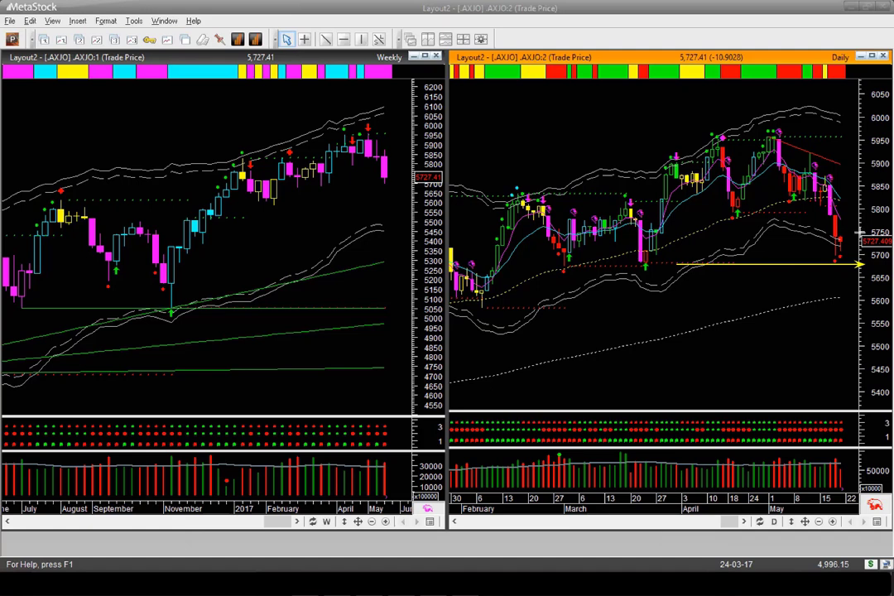
pyautogui.moveTo(864, 226); pyautogui.dragTo(847, 238)
pyautogui.moveTo(842, 184); pyautogui.dragTo(866, 203)
pyautogui.moveTo(850, 167)
pyautogui.mouseDown()
pyautogui.moveTo(832, 186)
pyautogui.moveTo(874, 199)
pyautogui.mouseUp()
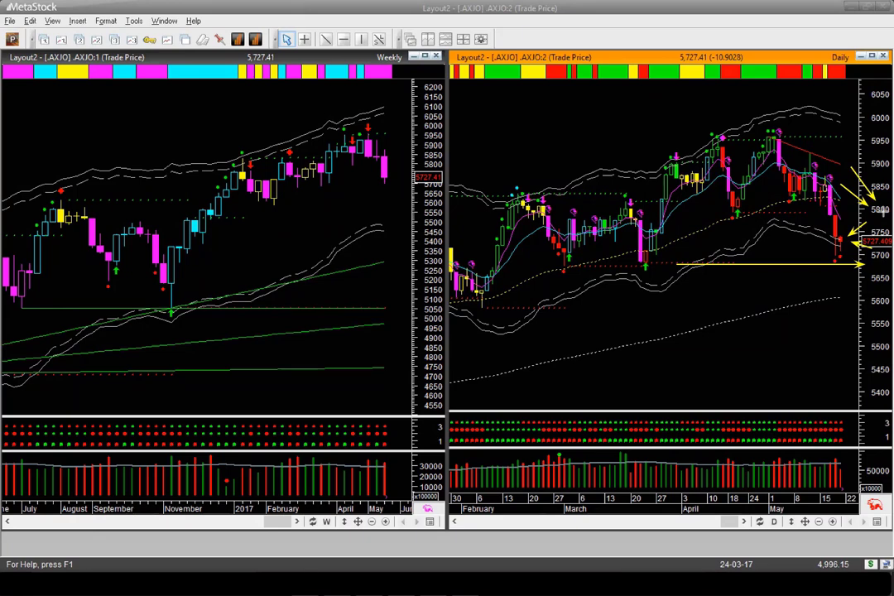
pyautogui.moveTo(836, 160); pyautogui.dragTo(861, 168)
pyautogui.press('Escape')
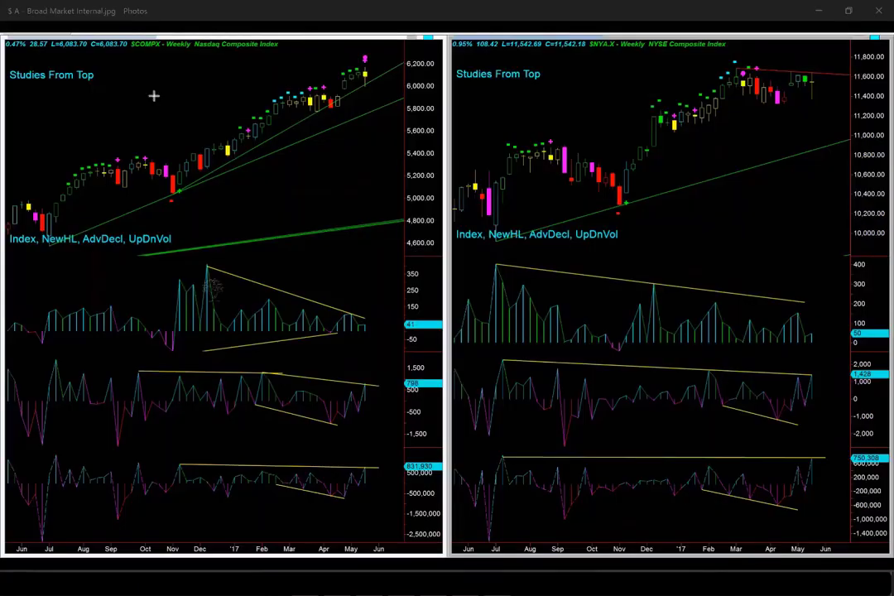
# - Point arrows at the Nasdaq Composite and NYSE Composite titles in the Broad Market Internal.jpg image in Photos
pyautogui.moveTo(177, 97); pyautogui.dragTo(249, 55)
pyautogui.moveTo(635, 73); pyautogui.dragTo(679, 50)
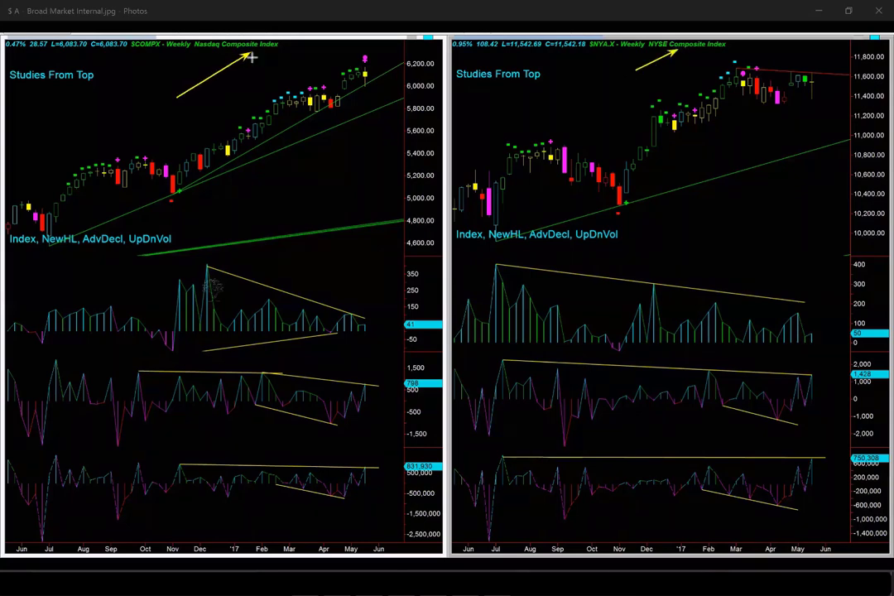
pyautogui.moveTo(154, 66); pyautogui.dragTo(171, 51)
# - Point arrows at the latest weekly high of the Nasdaq Composite and at its last candle near the rising green trendline
pyautogui.moveTo(280, 72); pyautogui.dragTo(358, 60)
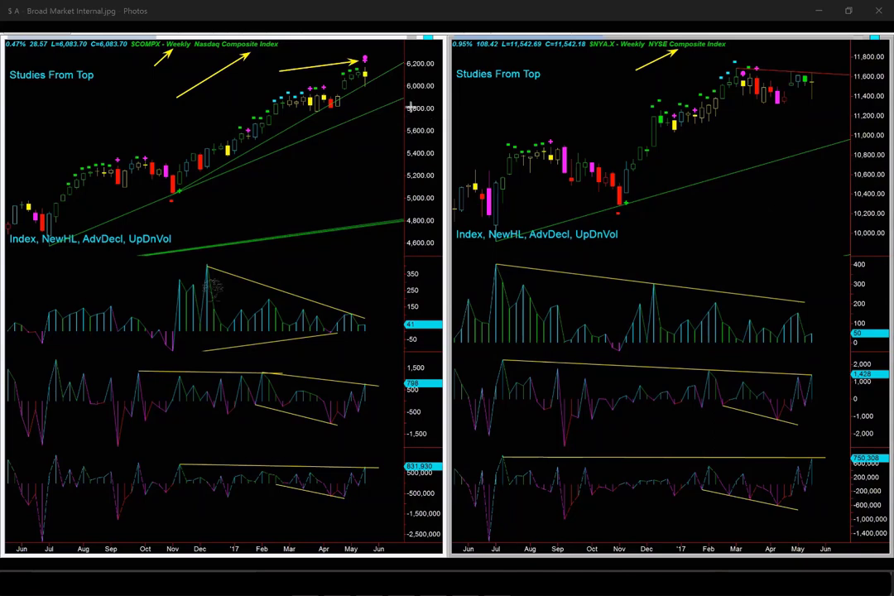
pyautogui.moveTo(397, 94); pyautogui.dragTo(375, 77)
pyautogui.moveTo(378, 86); pyautogui.dragTo(337, 110)
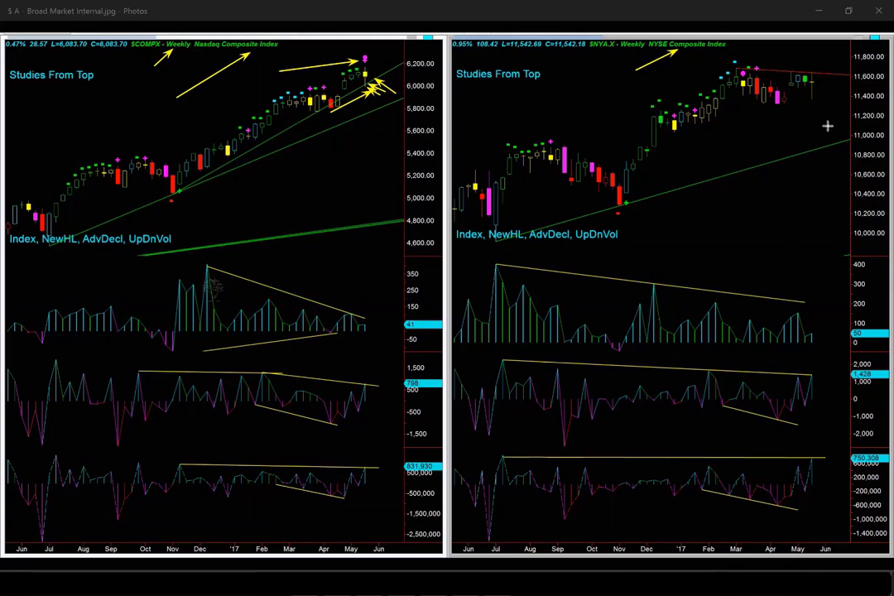
# - Point arrows at the NYSE Composite's latest weekly candle and its March high, and extend a horizontal arrow from that high
pyautogui.moveTo(848, 124); pyautogui.dragTo(816, 93)
pyautogui.moveTo(741, 54); pyautogui.dragTo(742, 67)
pyautogui.moveTo(749, 73); pyautogui.dragTo(824, 72)
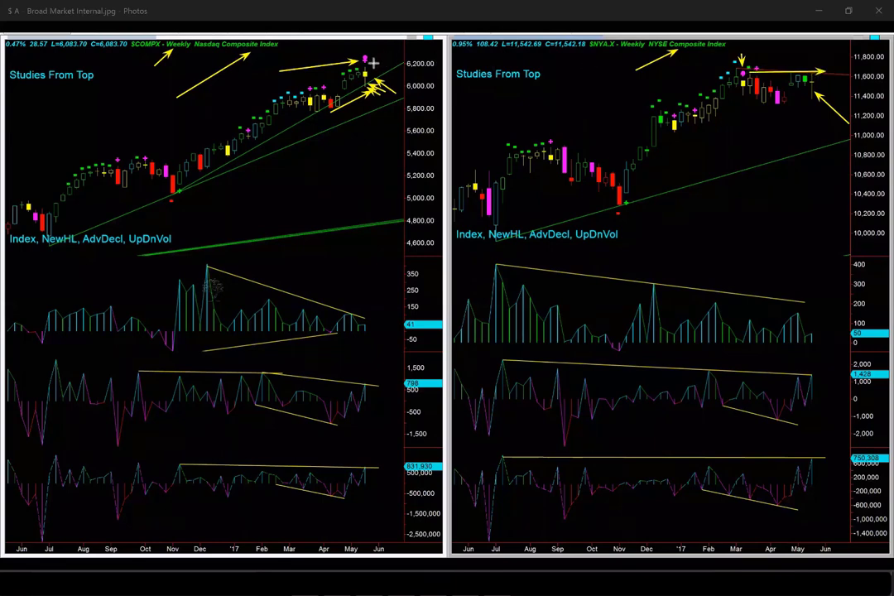
# - Extend horizontal arrows from the Nasdaq Composite's latest high and from the highest NewHL peak on both charts
pyautogui.moveTo(377, 63); pyautogui.dragTo(422, 64)
pyautogui.moveTo(213, 265); pyautogui.dragTo(304, 265)
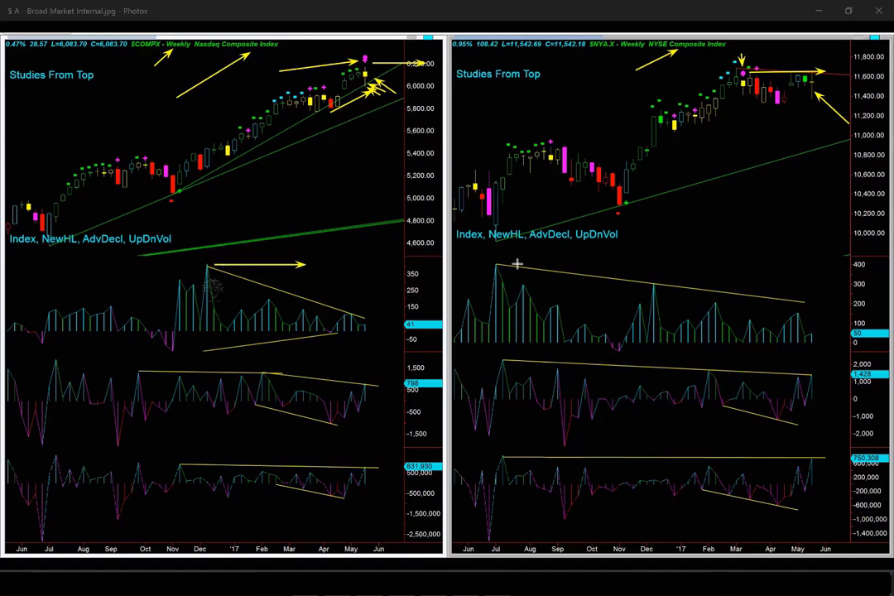
pyautogui.moveTo(513, 263); pyautogui.dragTo(720, 261)
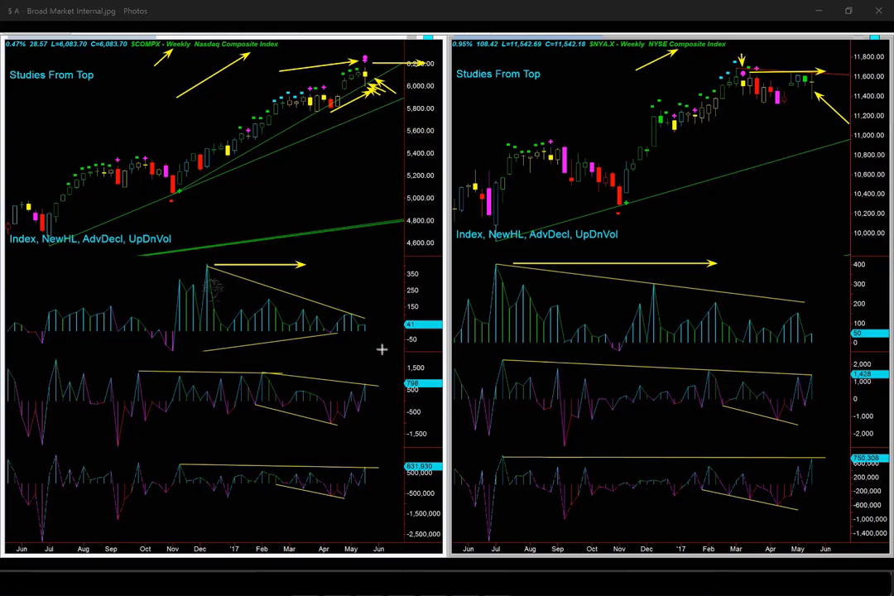
# - Point arrows at the current value labels of the NewHL, AdvDecl and UpDnVol studies on both charts
pyautogui.moveTo(406, 343); pyautogui.dragTo(430, 332)
pyautogui.moveTo(394, 408); pyautogui.dragTo(420, 392)
pyautogui.moveTo(404, 486); pyautogui.dragTo(425, 473)
pyautogui.moveTo(860, 353); pyautogui.dragTo(875, 341)
pyautogui.moveTo(856, 396); pyautogui.dragTo(875, 379)
pyautogui.moveTo(858, 480); pyautogui.dragTo(876, 462)
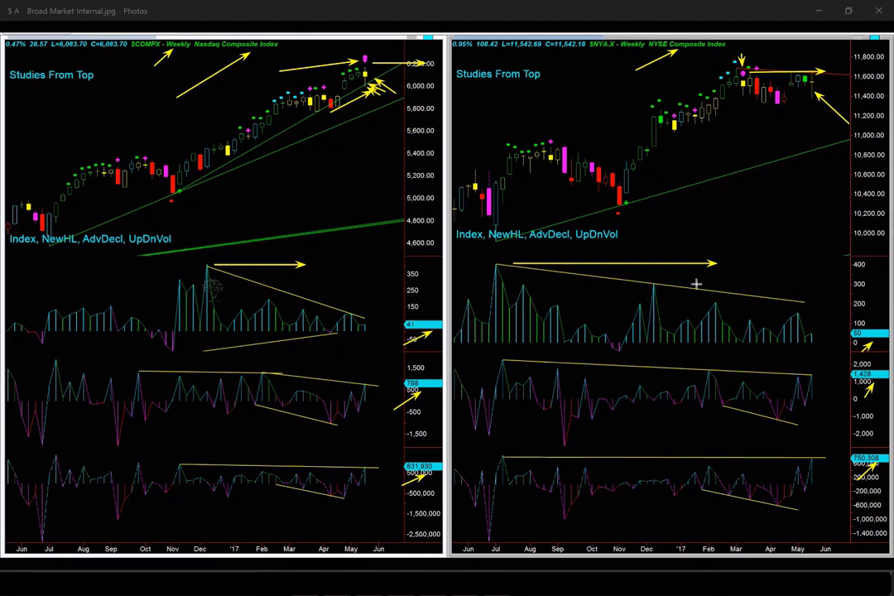
# - Point arrows at the NewHL captions, draw falling arrows at the latest NewHL readings on both charts, and clear all arrows
pyautogui.moveTo(530, 214); pyautogui.dragTo(515, 224)
pyautogui.moveTo(87, 217); pyautogui.dragTo(66, 232)
pyautogui.moveTo(801, 315); pyautogui.dragTo(825, 334)
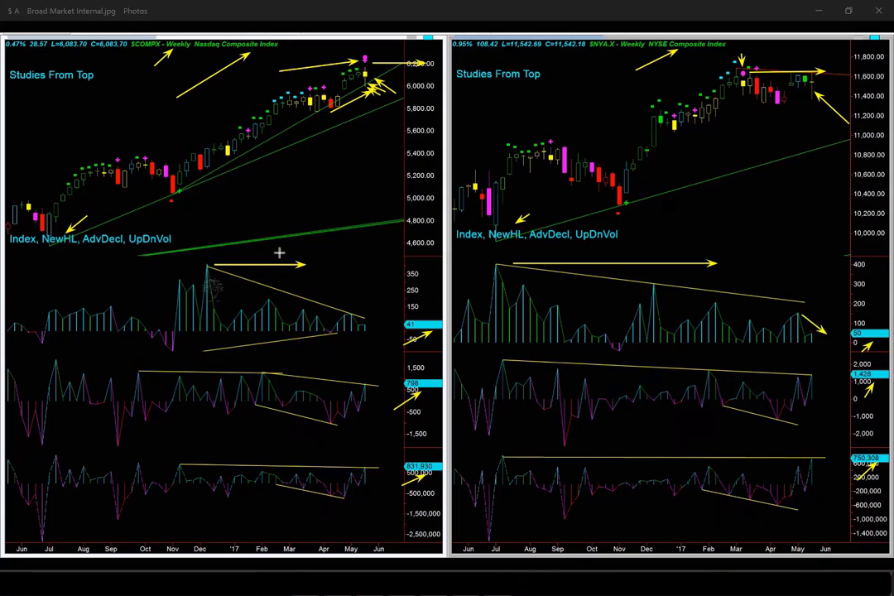
pyautogui.moveTo(352, 310); pyautogui.dragTo(381, 323)
pyautogui.press('e')
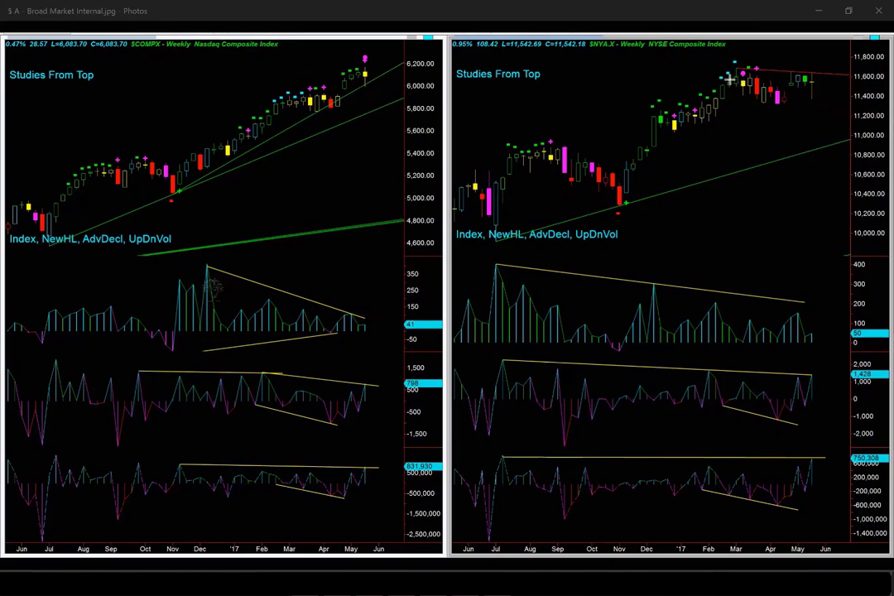
# - Draw horizontal and full-height vertical arrows from the NYSE Composite's March high, and a rising arrow beneath the Nasdaq Composite's uptrend
pyautogui.moveTo(722, 77); pyautogui.dragTo(834, 77)
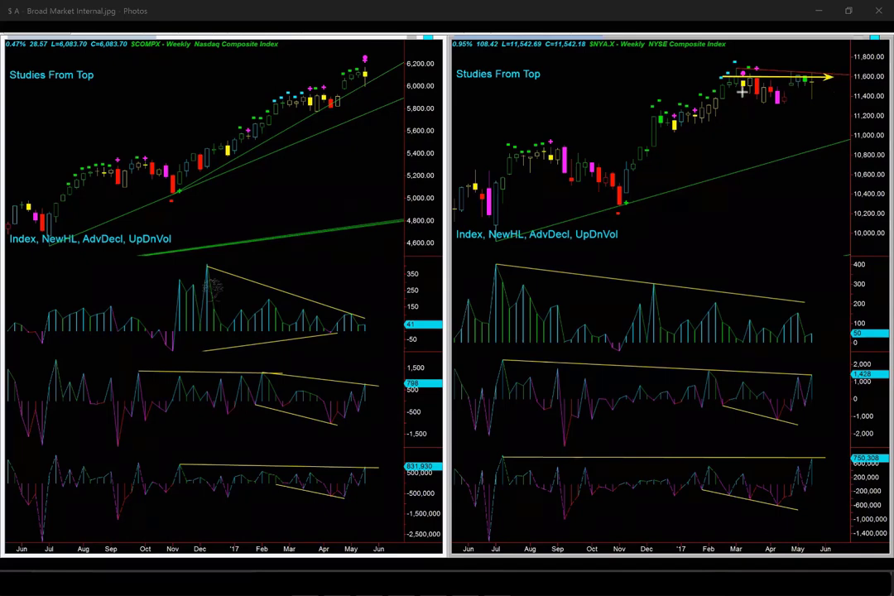
pyautogui.moveTo(739, 78)
pyautogui.mouseDown()
pyautogui.moveTo(740, 515)
pyautogui.moveTo(764, 534)
pyautogui.mouseUp()
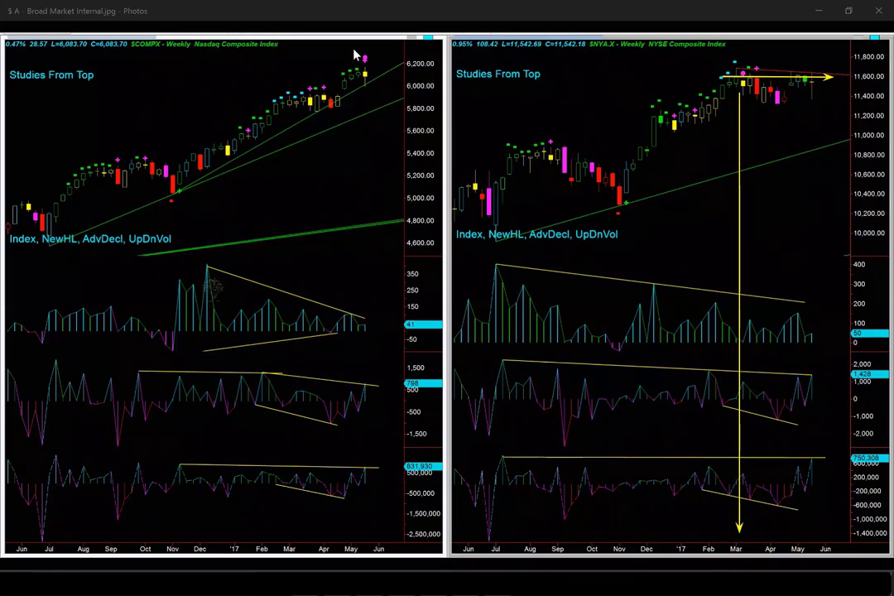
pyautogui.moveTo(279, 142)
pyautogui.mouseDown()
pyautogui.moveTo(369, 108)
pyautogui.moveTo(411, 73)
pyautogui.mouseUp()
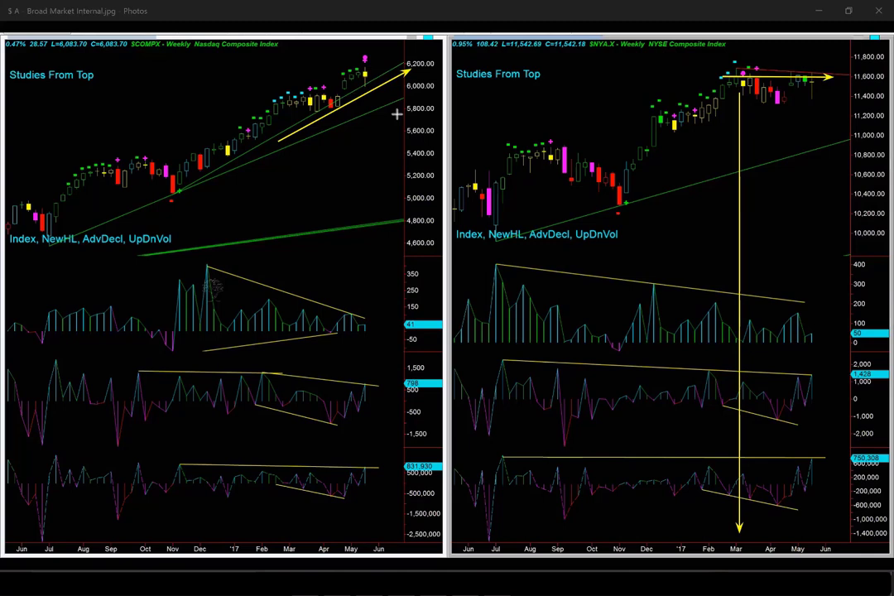
# - Show the Sector Perfromance.jpg image and clear the leftover arrows
pyautogui.press('Right')
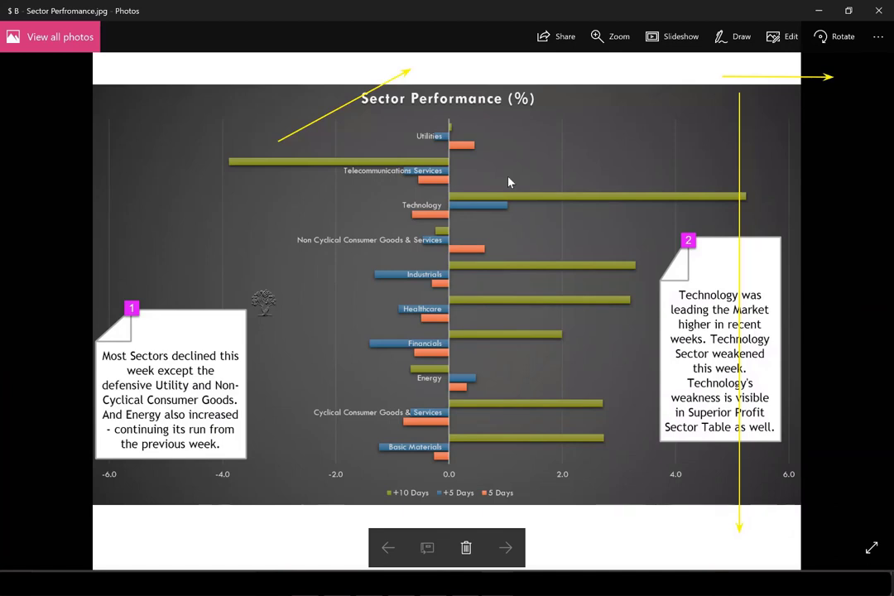
pyautogui.press('Escape')
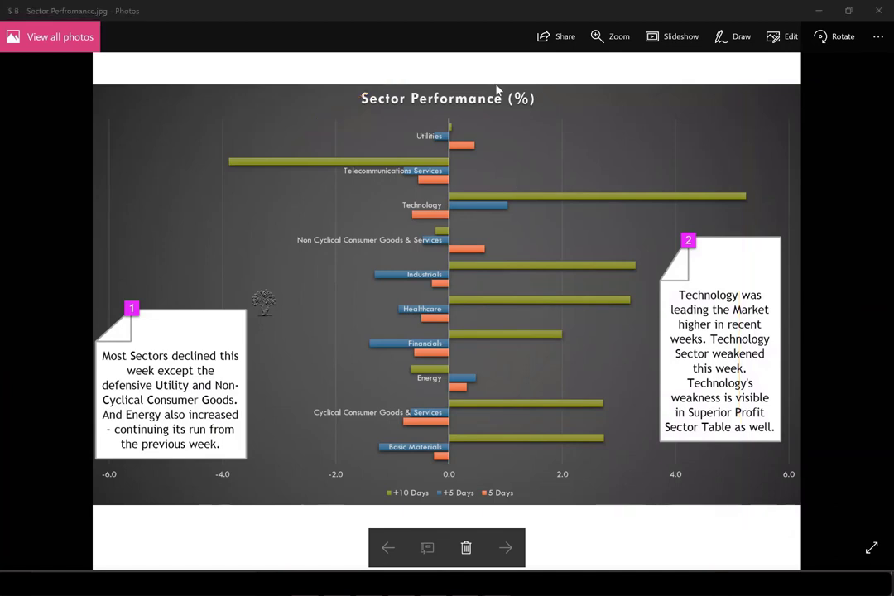
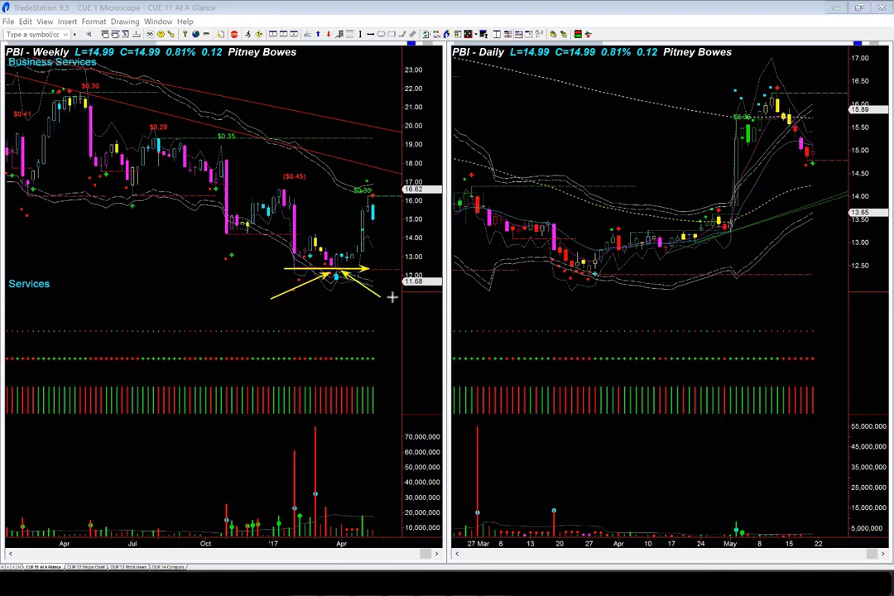
# - Draw rising arrows along PBI's rally on the weekly and daily charts, and point at the early May candle meeting the white dotted average
pyautogui.click(339, 250)
pyautogui.moveTo(358, 215); pyautogui.dragTo(363, 207)
pyautogui.moveTo(582, 253); pyautogui.dragTo(667, 193)
pyautogui.moveTo(709, 142); pyautogui.dragTo(750, 101)
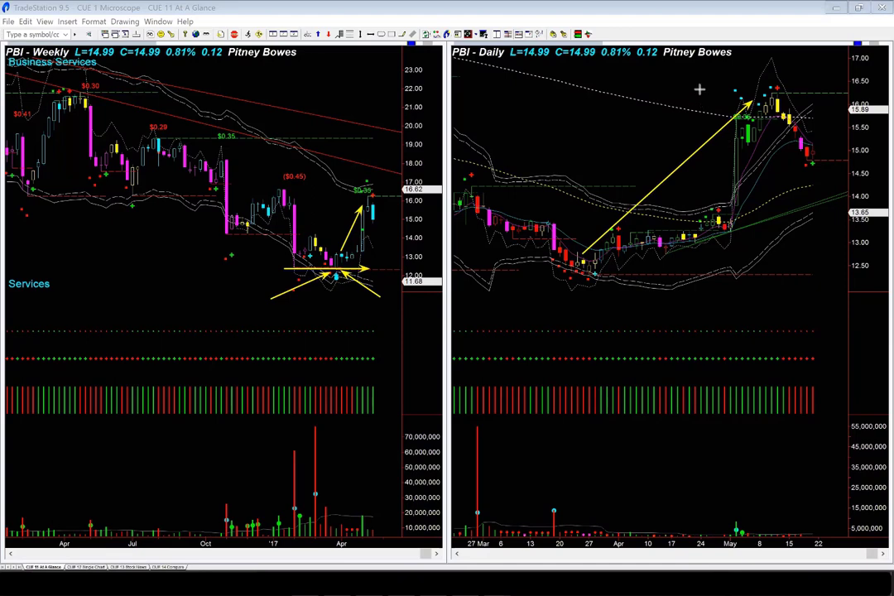
pyautogui.moveTo(699, 89); pyautogui.dragTo(733, 112)
# - Extend a horizontal arrow along PBI's late March daily low and sketch arrows pointing into and rising out of that low
pyautogui.moveTo(527, 269); pyautogui.dragTo(684, 269)
pyautogui.moveTo(660, 303); pyautogui.dragTo(595, 273)
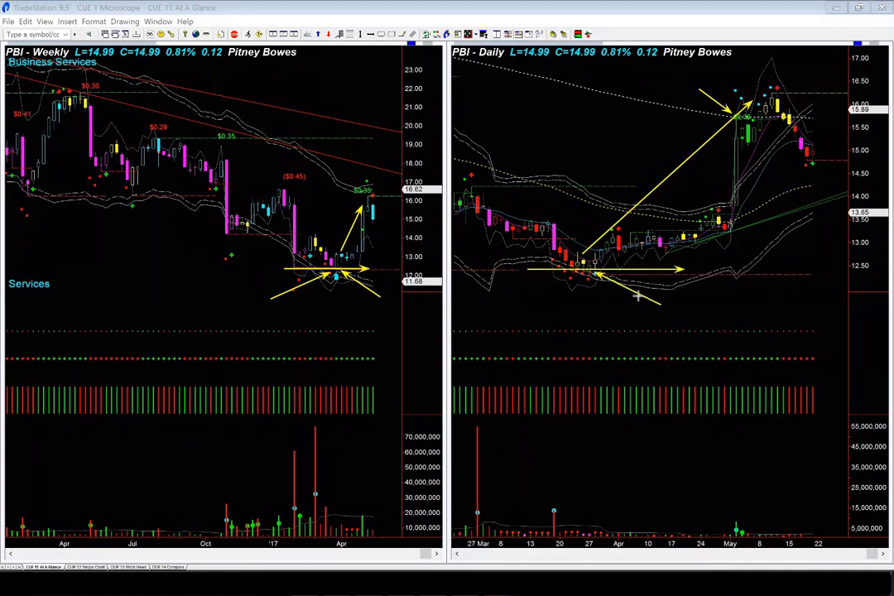
pyautogui.moveTo(559, 259); pyautogui.dragTo(591, 285)
pyautogui.moveTo(632, 260); pyautogui.dragTo(593, 276)
# - Point arrows at PBI's daily candle before the early May jump and at the jump itself, and clear the arrows
pyautogui.moveTo(698, 222); pyautogui.dragTo(728, 222)
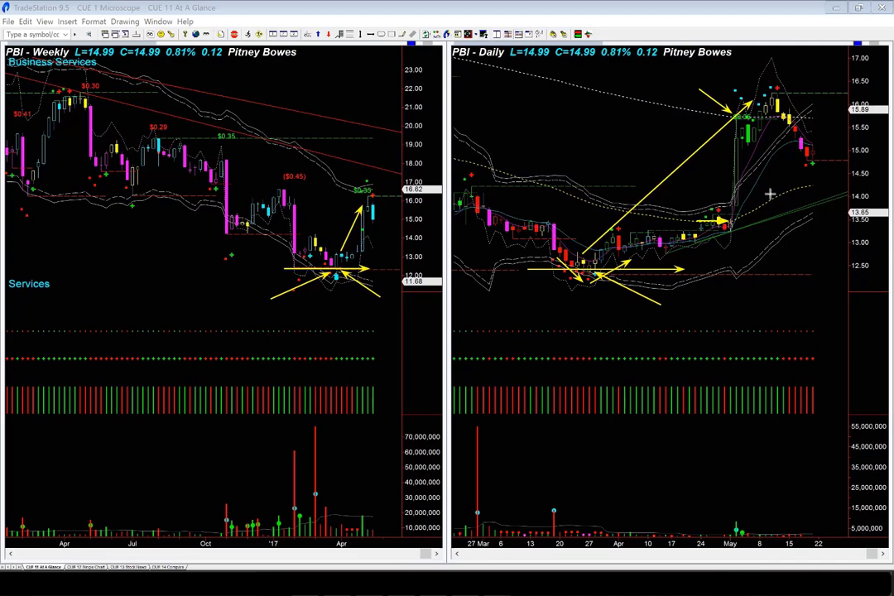
pyautogui.moveTo(770, 195); pyautogui.dragTo(743, 182)
pyautogui.moveTo(700, 193); pyautogui.dragTo(726, 139)
pyautogui.press('Delete')
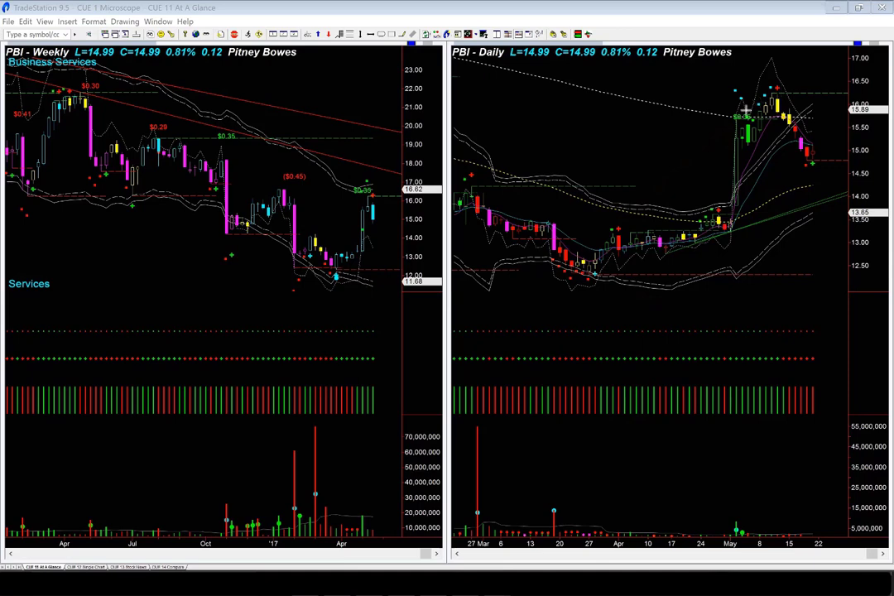
# - Draw a rising arrow along PBI's early May jump, a falling arrow along the pullback, and an arrow to the latest daily low
pyautogui.click(710, 189)
pyautogui.click(747, 79)
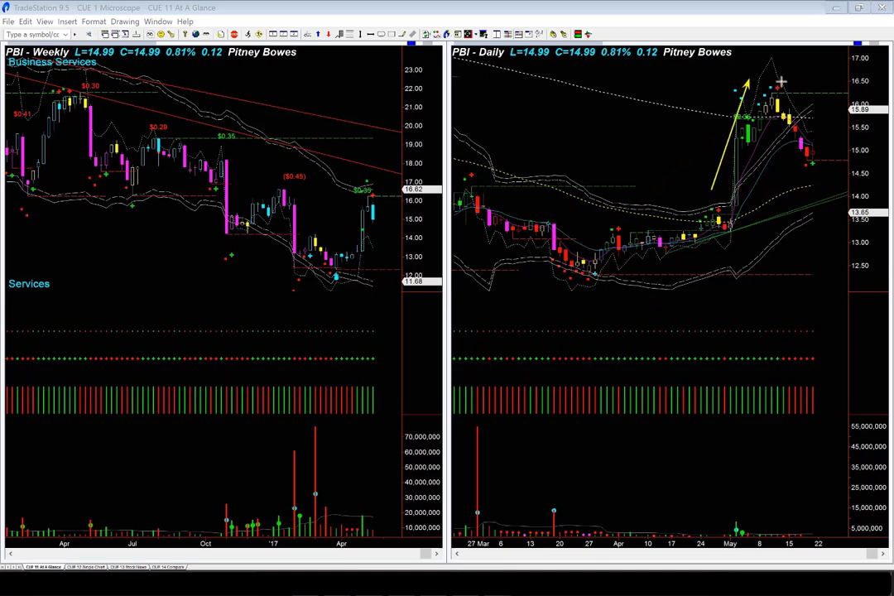
pyautogui.click(781, 82)
pyautogui.click(825, 153)
pyautogui.click(779, 189)
pyautogui.click(813, 169)
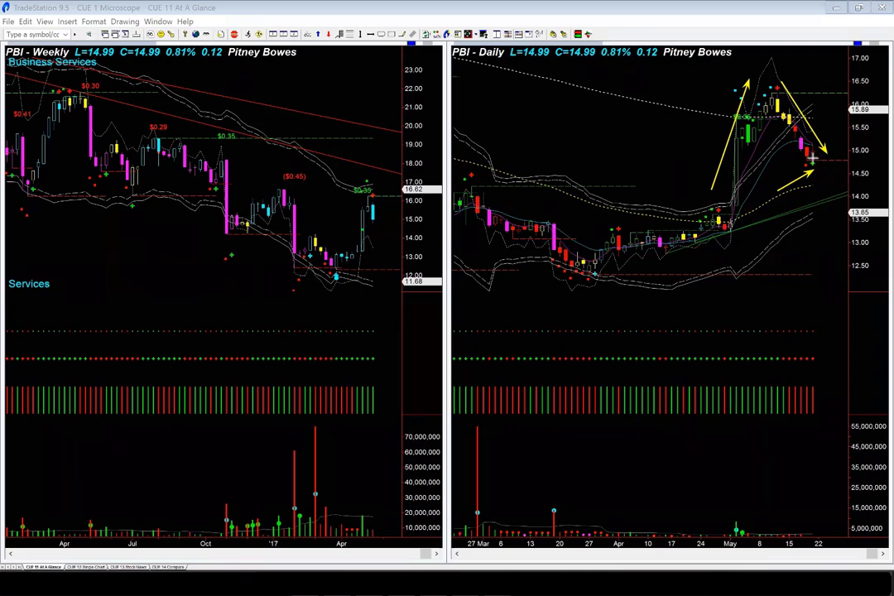
# - Sketch rising arrows after PBI's latest daily candle and a horizontal arrow along its low, and clear the arrows
pyautogui.moveTo(822, 157); pyautogui.dragTo(837, 137)
pyautogui.moveTo(830, 159); pyautogui.dragTo(843, 144)
pyautogui.moveTo(806, 166); pyautogui.dragTo(849, 167)
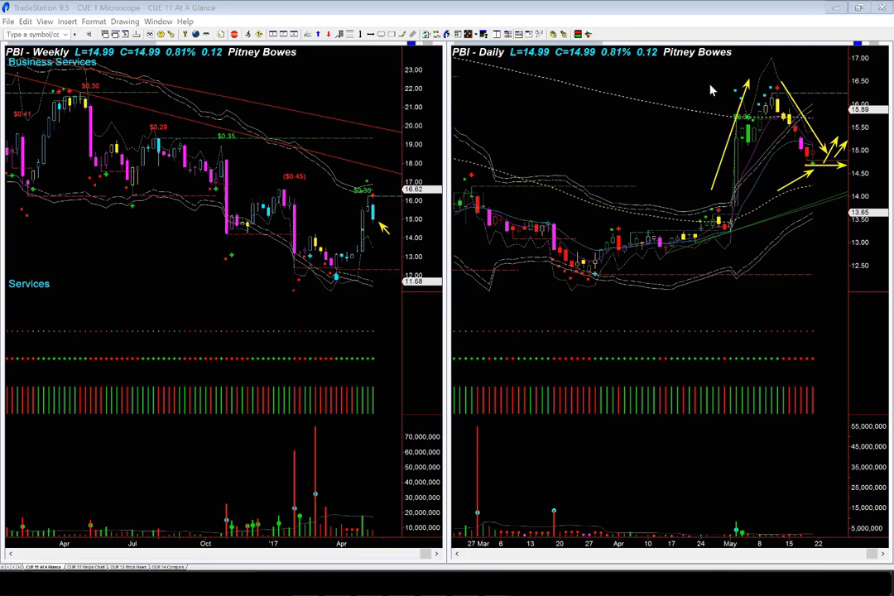
pyautogui.press('Escape')
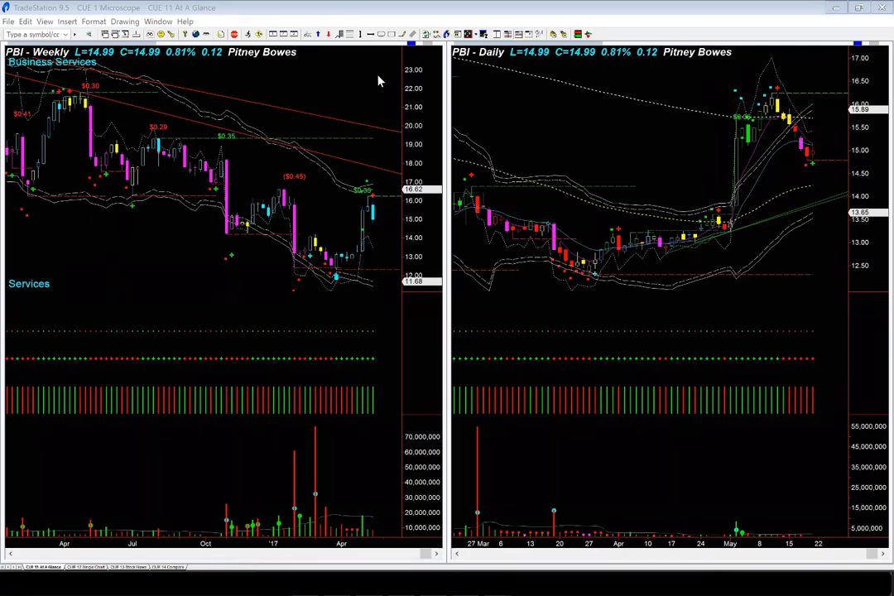
# - Load the symbol WBA into the weekly and daily charts
pyautogui.click(320, 114)
pyautogui.write('wb')
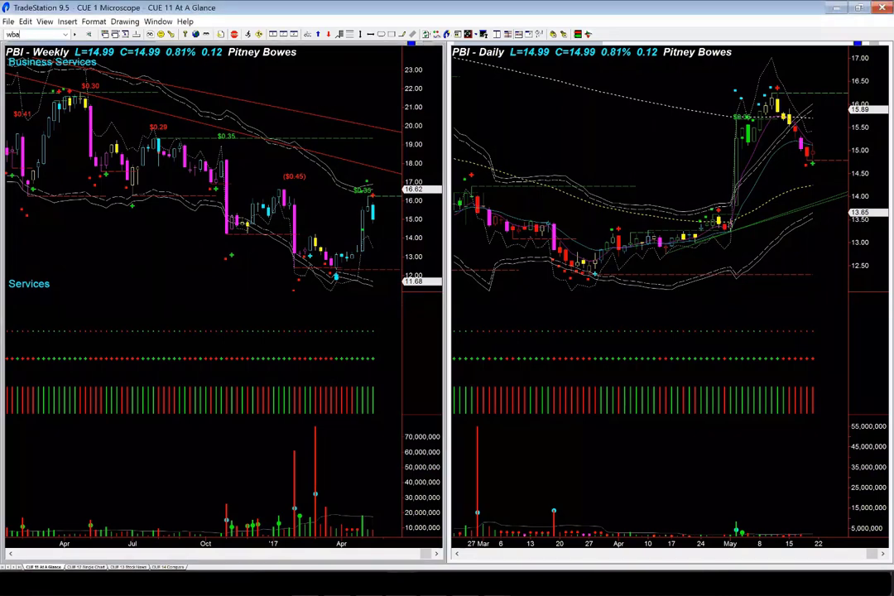
pyautogui.write('a')
pyautogui.press('Return')
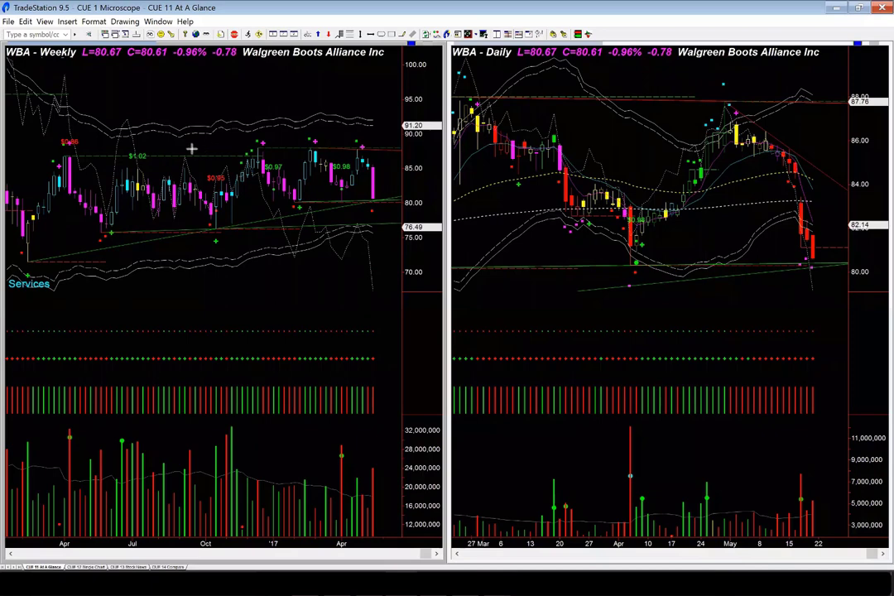
# - Extend horizontal arrows along WBA's weekly resistance and point arrows at the three peaks that meet it
pyautogui.moveTo(187, 149)
pyautogui.mouseDown()
pyautogui.moveTo(341, 150)
pyautogui.moveTo(362, 141)
pyautogui.mouseUp()
pyautogui.click(255, 116)
pyautogui.moveTo(336, 105); pyautogui.dragTo(317, 135)
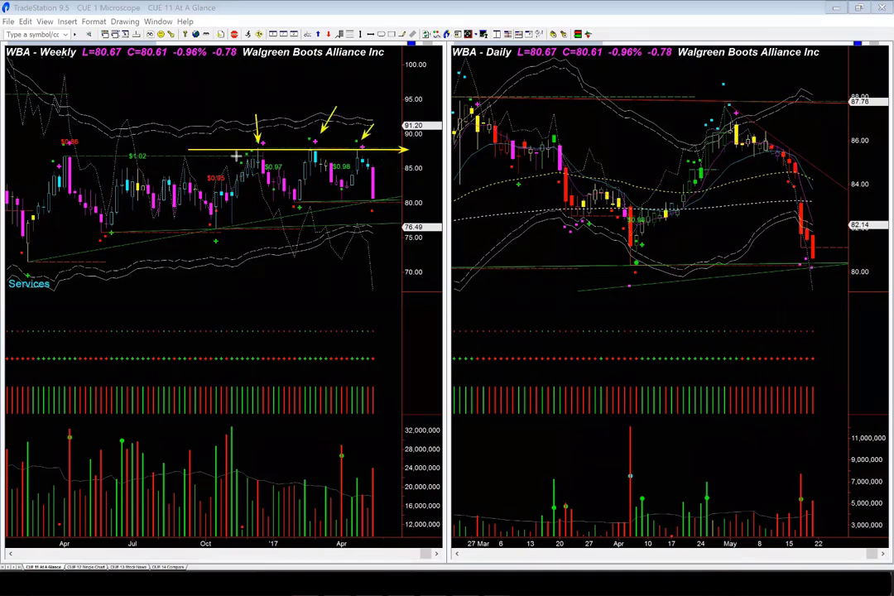
pyautogui.moveTo(284, 124); pyautogui.dragTo(264, 143)
pyautogui.moveTo(352, 119); pyautogui.dragTo(327, 131)
pyautogui.moveTo(382, 126); pyautogui.dragTo(362, 142)
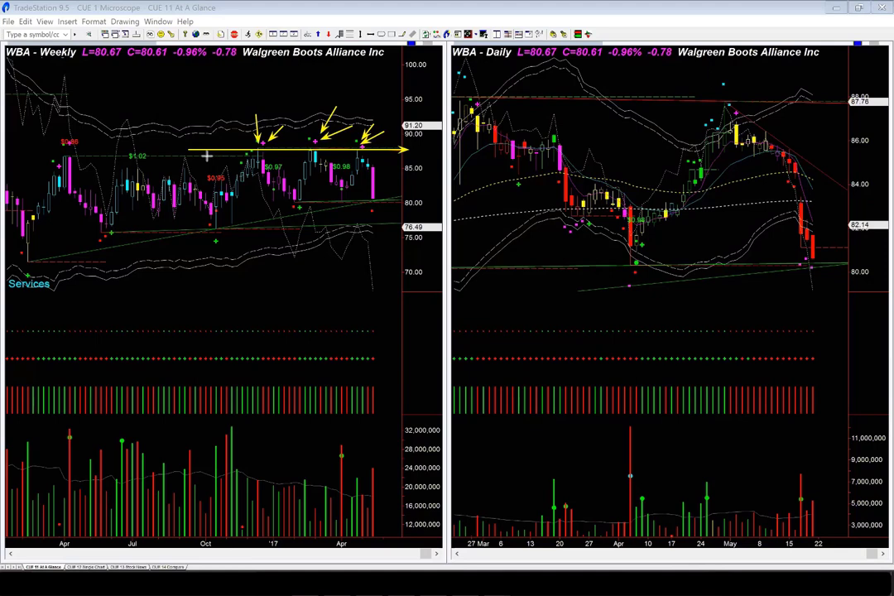
pyautogui.moveTo(210, 154); pyautogui.dragTo(407, 155)
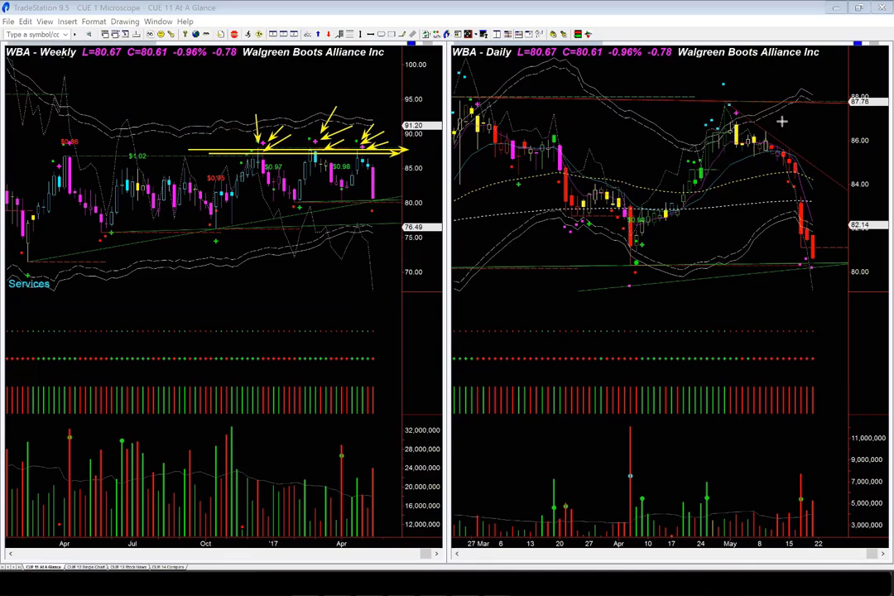
# - Point at WBA's latest daily peak, draw a falling arrow along the decline, and add another horizontal arrow under the weekly resistance
pyautogui.moveTo(781, 83); pyautogui.dragTo(735, 106)
pyautogui.moveTo(737, 113); pyautogui.dragTo(850, 236)
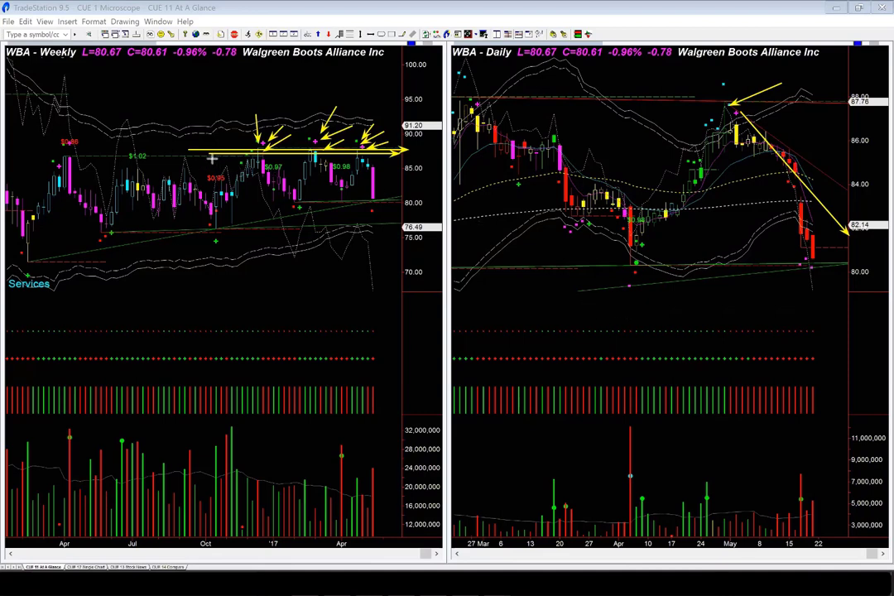
pyautogui.moveTo(278, 160); pyautogui.dragTo(404, 157)
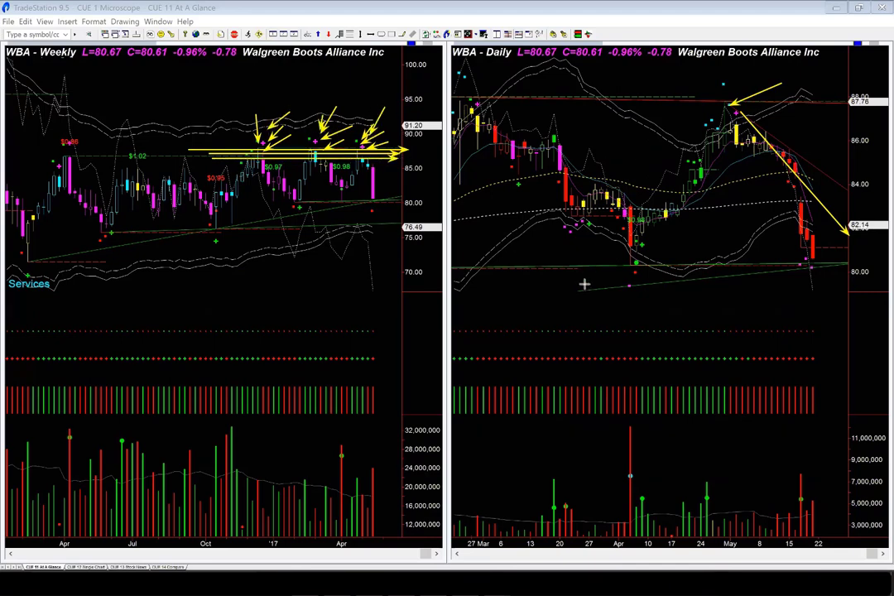
# - Point at WBA's April daily low, extend horizontal arrows along the weekly support near 80, and clear the arrows
pyautogui.moveTo(579, 297); pyautogui.dragTo(636, 267)
pyautogui.moveTo(283, 204); pyautogui.dragTo(404, 204)
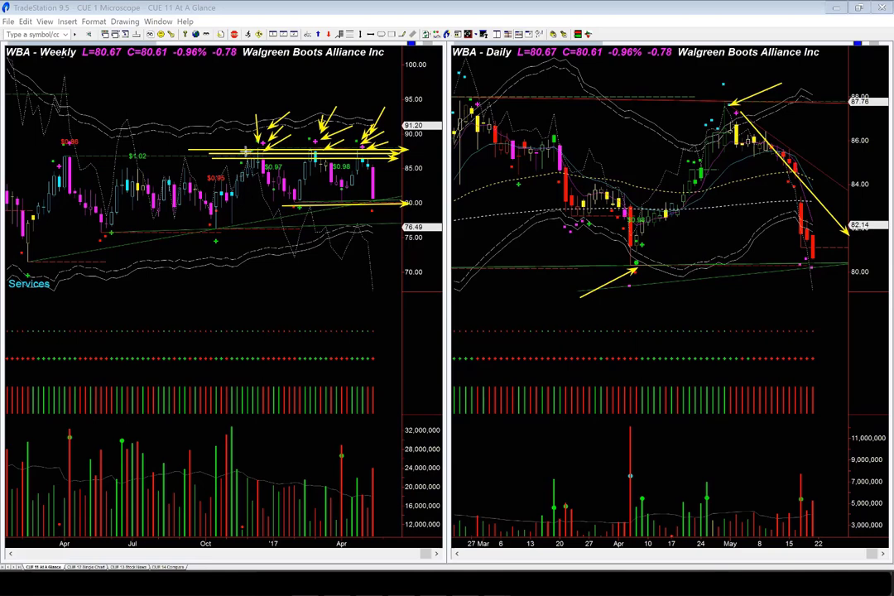
pyautogui.click(412, 202)
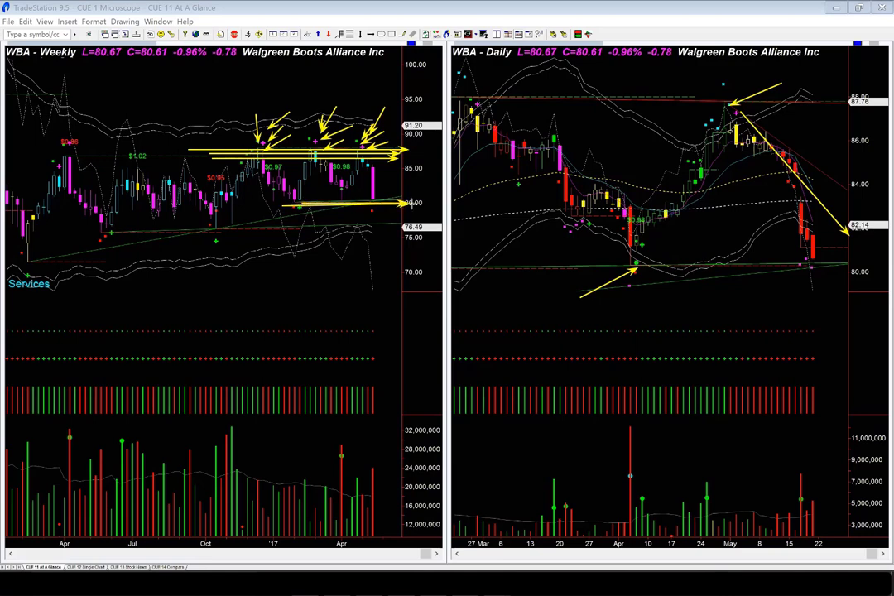
pyautogui.press('Escape')
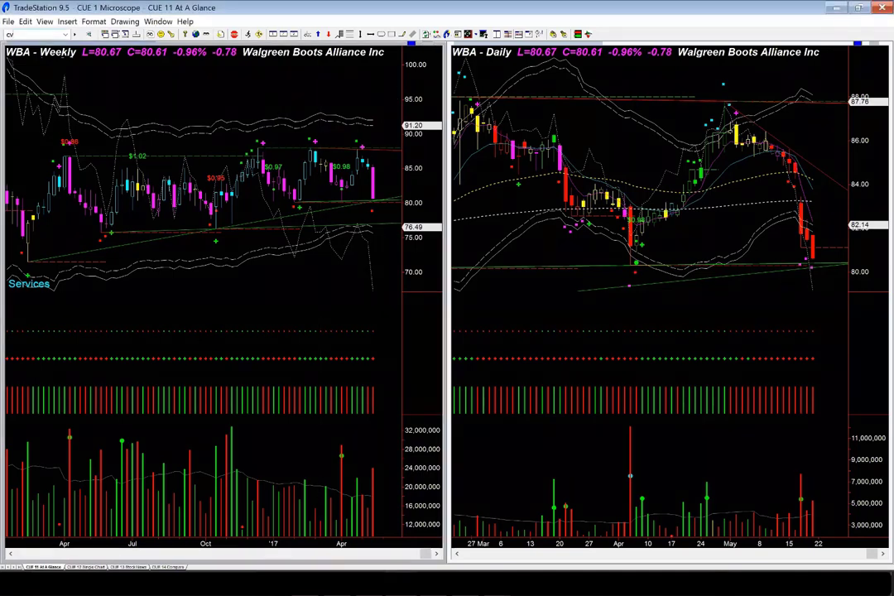
# - Load the symbol CVS into both charts and point arrows at the weekly high near the $1.04 earnings label
pyautogui.press('Down')
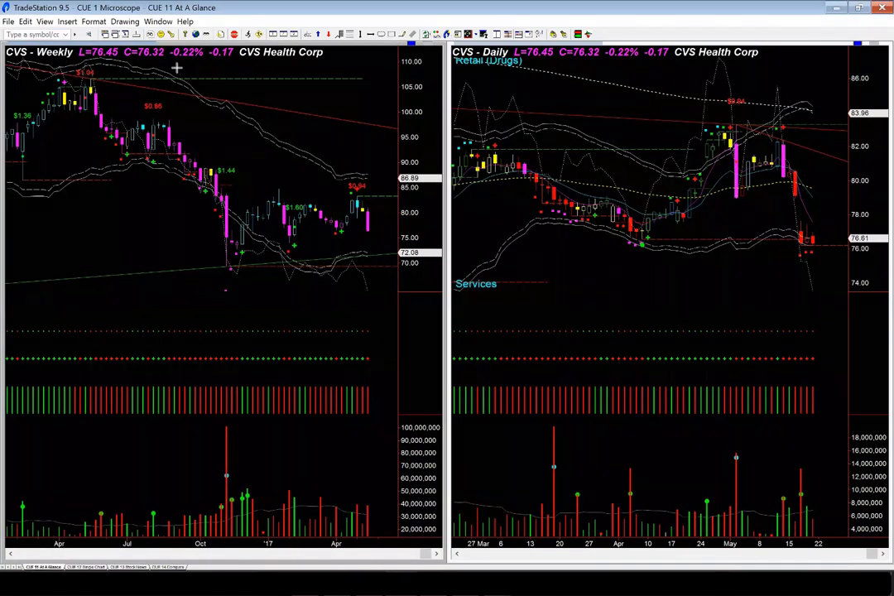
pyautogui.moveTo(191, 63); pyautogui.dragTo(95, 81)
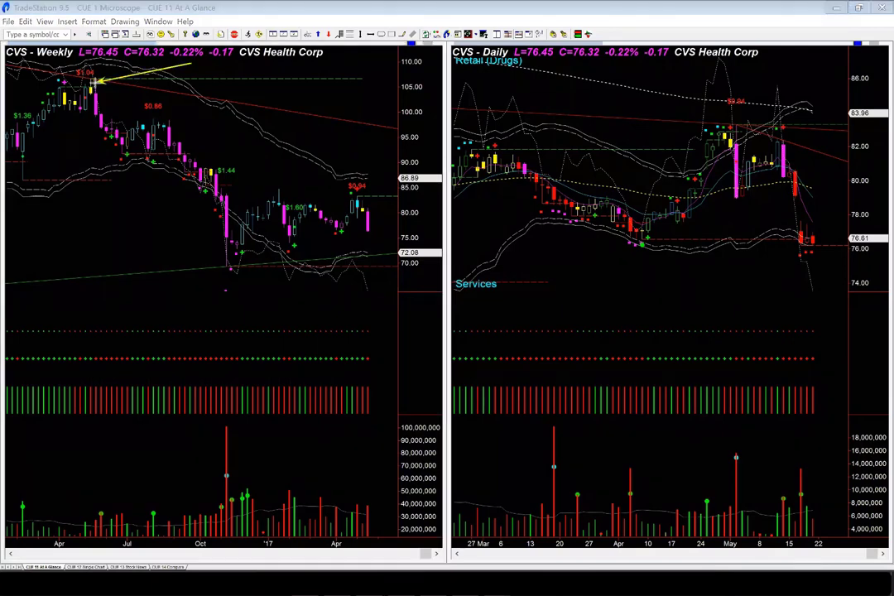
pyautogui.moveTo(74, 89); pyautogui.dragTo(106, 96)
pyautogui.moveTo(99, 75); pyautogui.dragTo(80, 64)
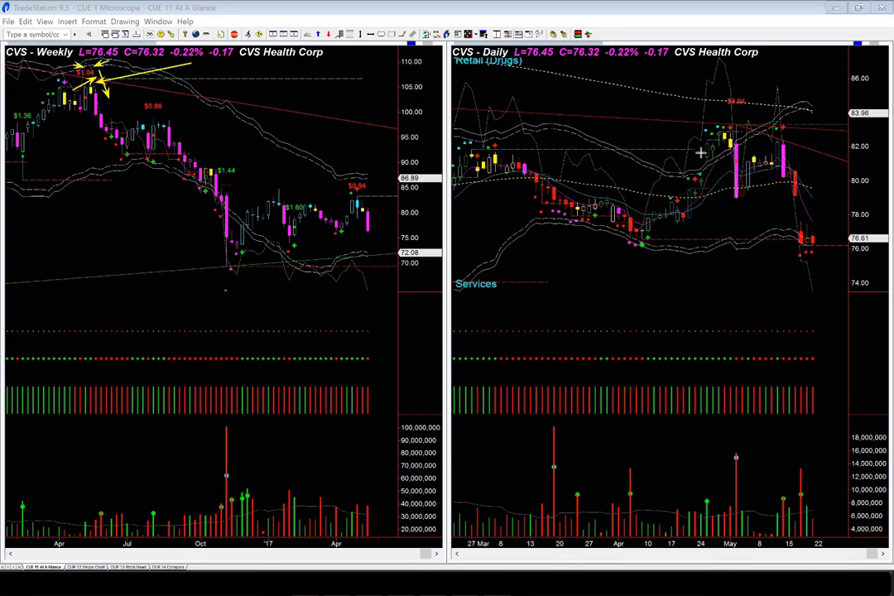
# - Point arrows at CVS's early May daily high, the low of the large drop candle beside it, and the mid-May lower high
pyautogui.moveTo(761, 109); pyautogui.dragTo(739, 129)
pyautogui.moveTo(743, 114); pyautogui.dragTo(734, 127)
pyautogui.moveTo(672, 149); pyautogui.dragTo(734, 146)
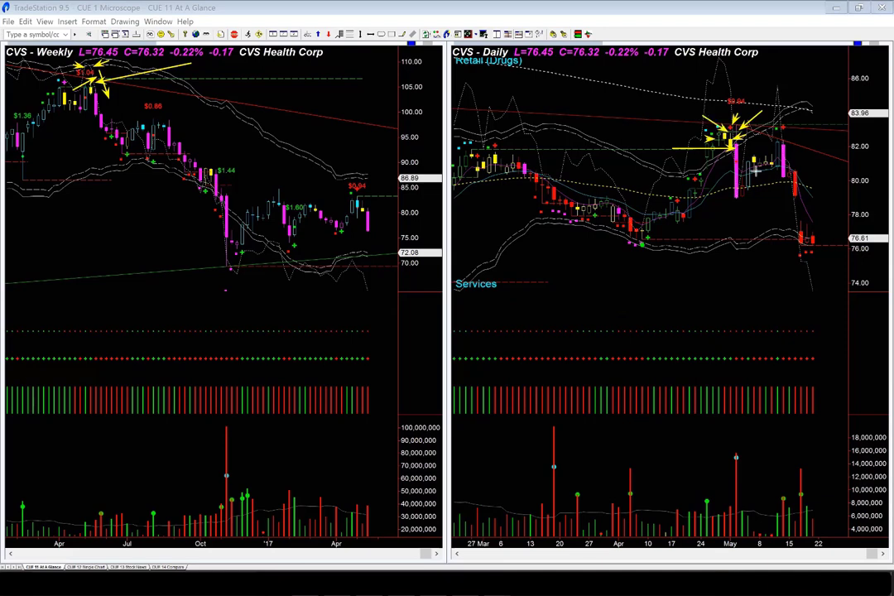
pyautogui.click(734, 196)
pyautogui.moveTo(833, 130); pyautogui.dragTo(782, 147)
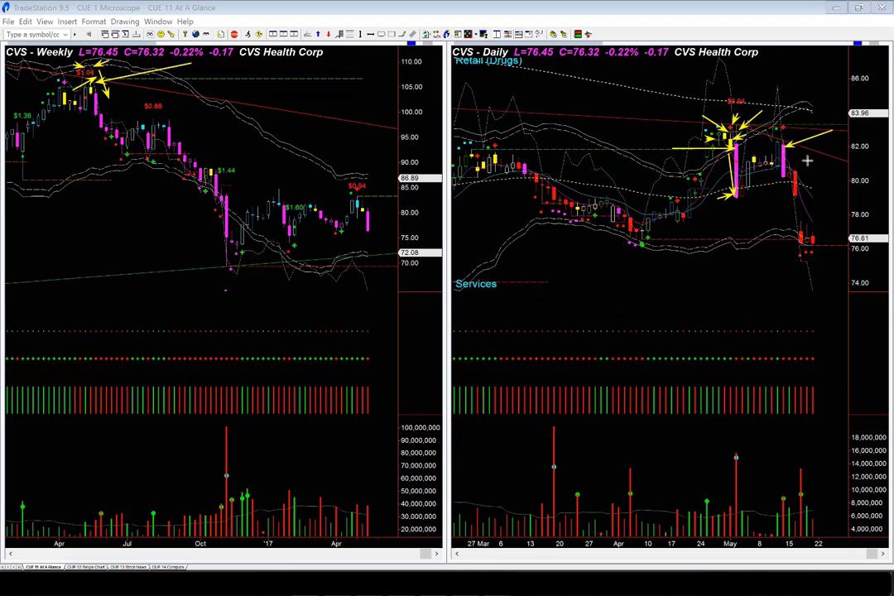
# - Draw arrows down CVS's mid-May daily decline, at the latest candles, along support near 76.5, and down to the volume spike; clear them all
pyautogui.moveTo(782, 185); pyautogui.dragTo(792, 240)
pyautogui.moveTo(855, 219); pyautogui.dragTo(824, 241)
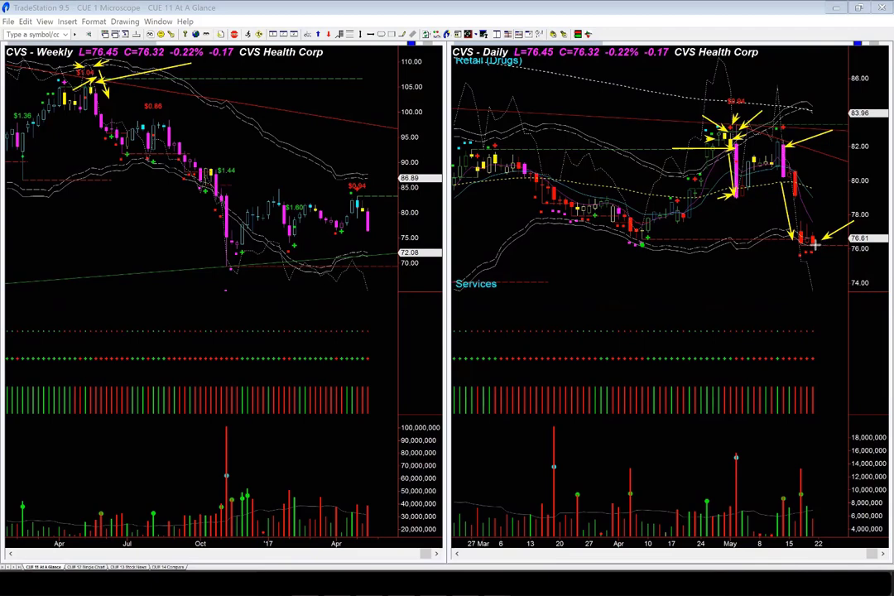
pyautogui.moveTo(816, 242); pyautogui.dragTo(824, 248)
pyautogui.moveTo(654, 241); pyautogui.dragTo(800, 242)
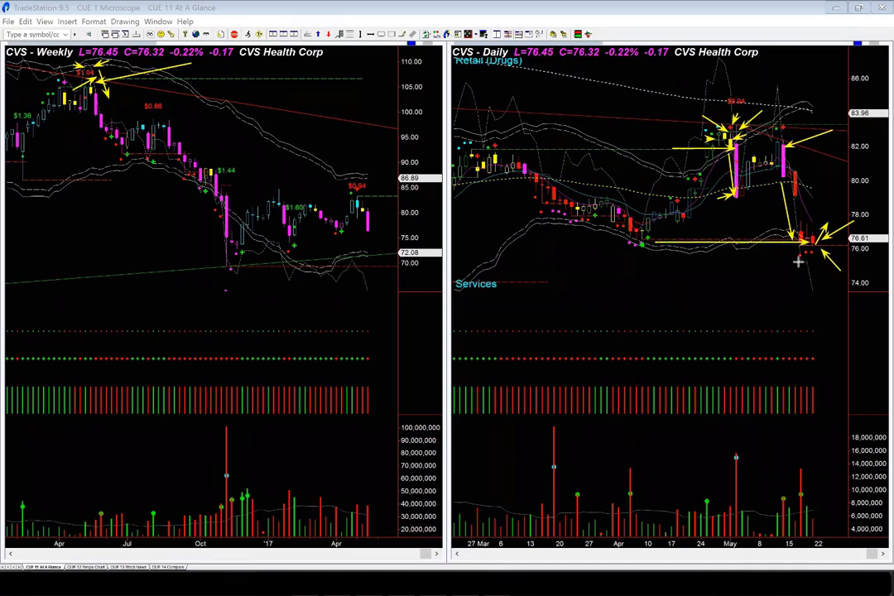
pyautogui.moveTo(801, 253); pyautogui.dragTo(803, 338)
pyautogui.moveTo(805, 377); pyautogui.dragTo(808, 455)
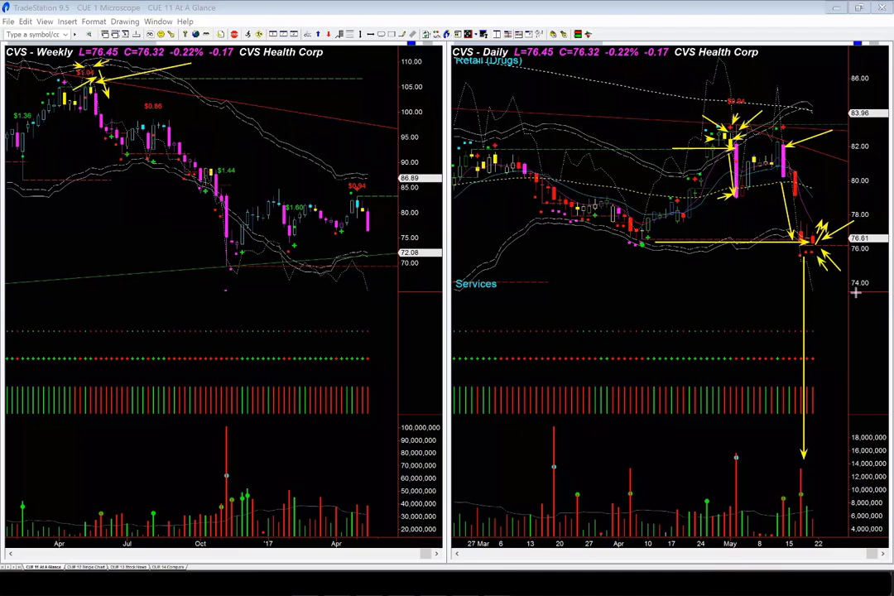
pyautogui.press('Escape')
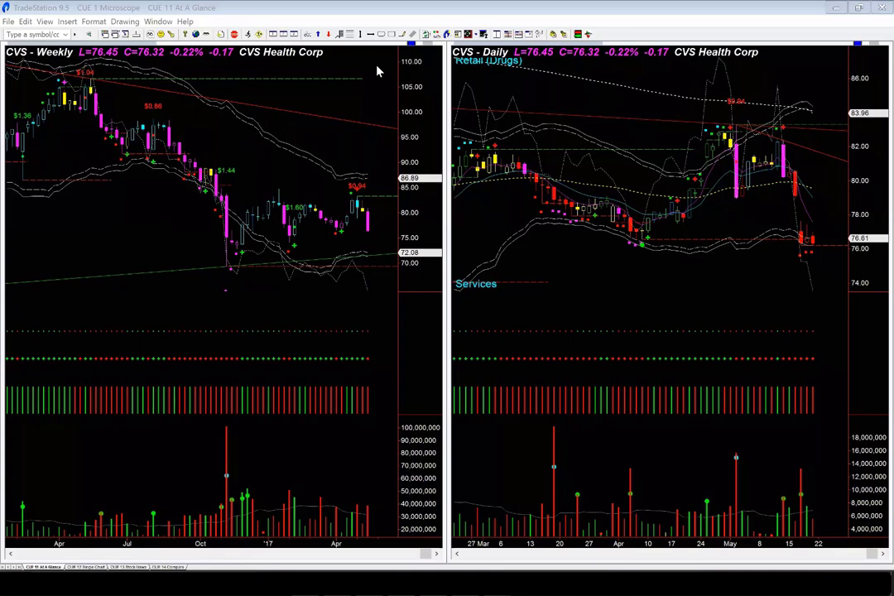
# - Switch to the Industries with Biggest Rank Improvement image, underline the REITs note, and point arrows at Hotel & Lodging, Retail and Mortgage REITs
pyautogui.moveTo(497, 587)
pyautogui.click(681, 553)
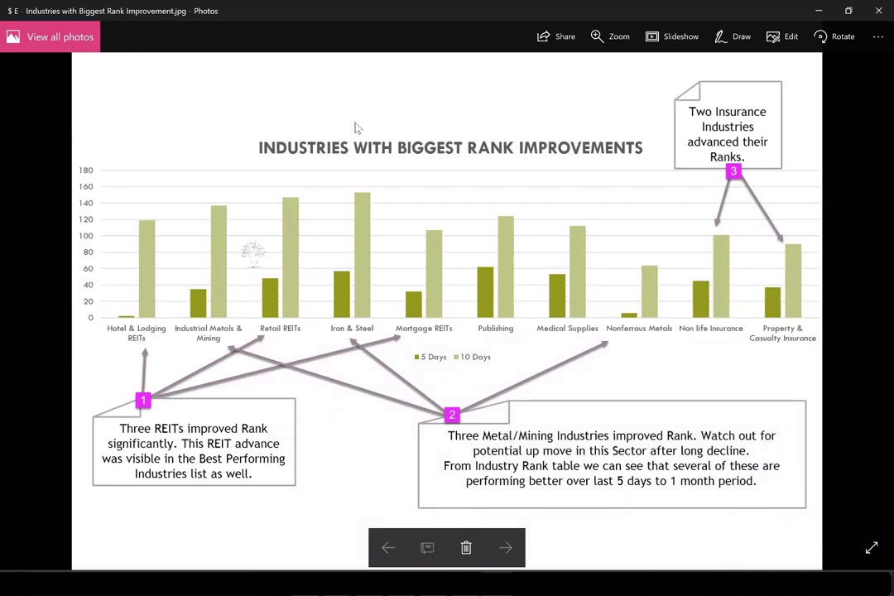
pyautogui.moveTo(165, 439); pyautogui.dragTo(255, 439)
pyautogui.moveTo(157, 373); pyautogui.dragTo(158, 338)
pyautogui.moveTo(267, 342); pyautogui.dragTo(294, 333)
pyautogui.moveTo(396, 342); pyautogui.dragTo(427, 333)
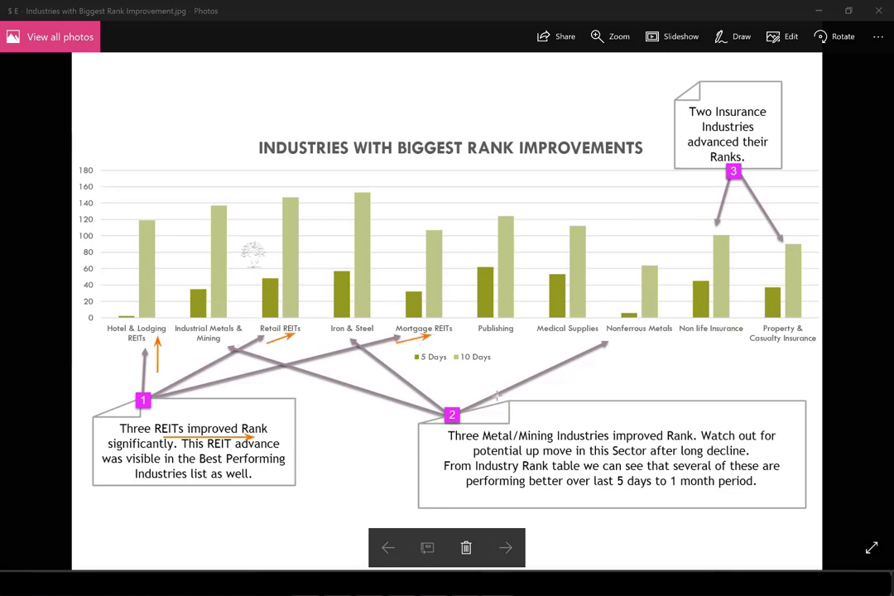
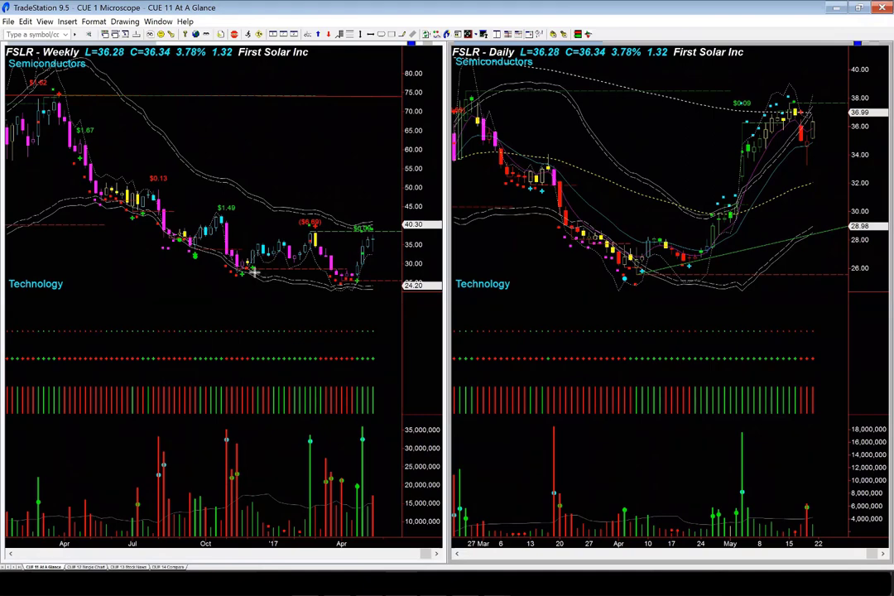
# - Draw an arrow along FSLR's weekly lows, then mark the early April daily low and the steep rise toward the $0.09 earnings label
pyautogui.moveTo(254, 273)
pyautogui.mouseDown()
pyautogui.moveTo(372, 272)
pyautogui.moveTo(370, 294)
pyautogui.moveTo(388, 270)
pyautogui.moveTo(360, 265)
pyautogui.mouseUp()
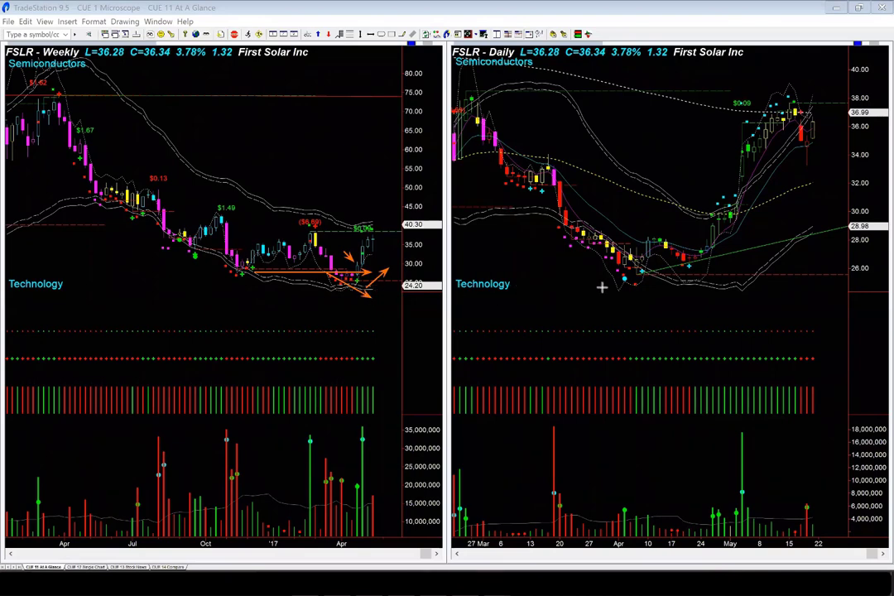
pyautogui.moveTo(592, 307); pyautogui.dragTo(623, 287)
pyautogui.moveTo(693, 235); pyautogui.dragTo(732, 102)
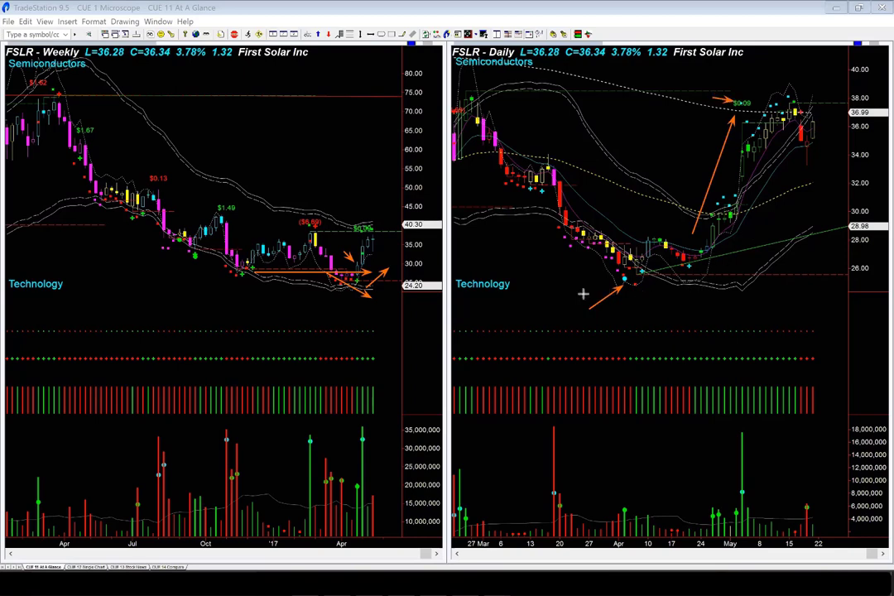
pyautogui.moveTo(576, 293); pyautogui.dragTo(620, 274)
pyautogui.moveTo(723, 172); pyautogui.dragTo(734, 148)
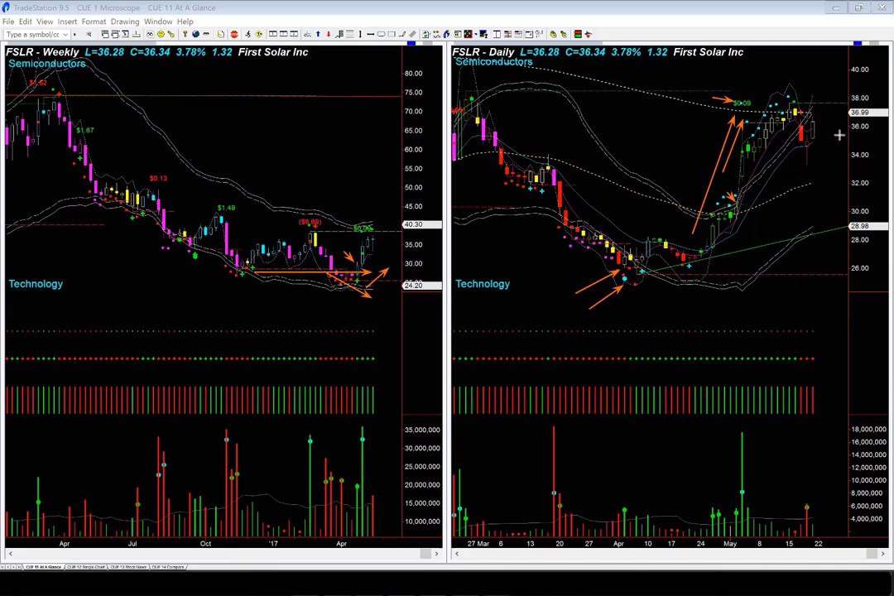
# - Mark FSLR's mid-May daily high, its resistance near 37 and the rising trend beneath the candles with arrows, and clear all the arrows
pyautogui.moveTo(828, 98); pyautogui.dragTo(809, 120)
pyautogui.moveTo(719, 106); pyautogui.dragTo(816, 110)
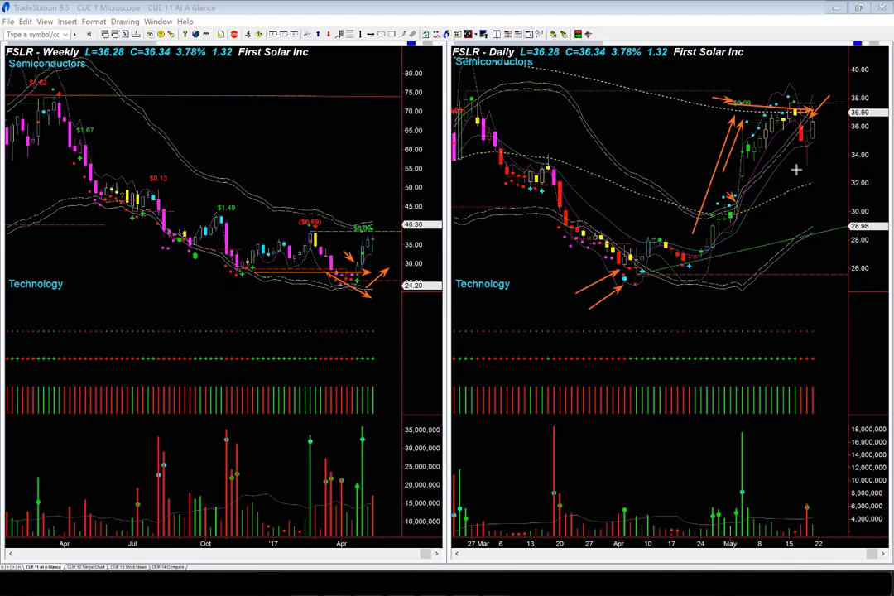
pyautogui.moveTo(742, 232); pyautogui.dragTo(832, 137)
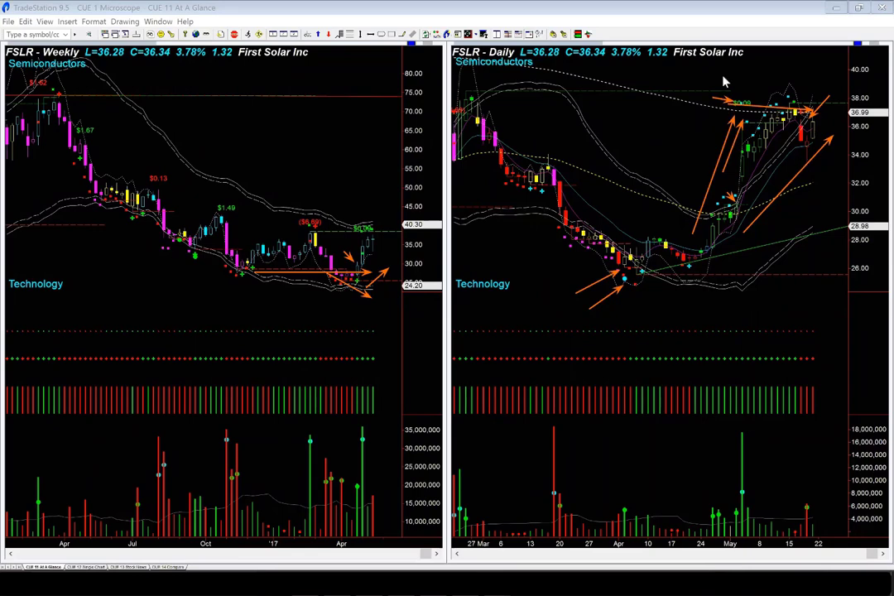
pyautogui.press('Escape')
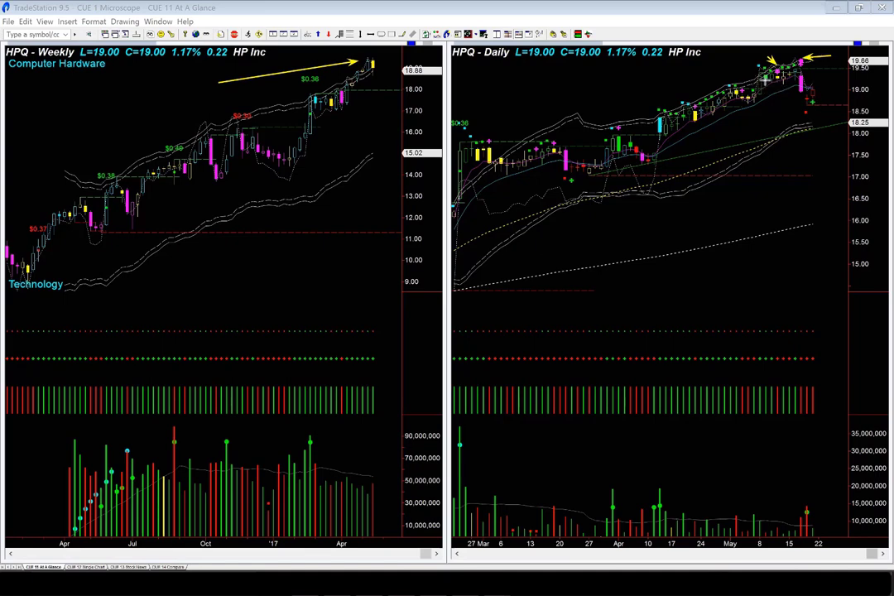
# - Draw arrows along HPQ's daily level under the May highs, down its sharp drop, and around the latest candle, and clear the arrows
pyautogui.moveTo(762, 76); pyautogui.dragTo(810, 76)
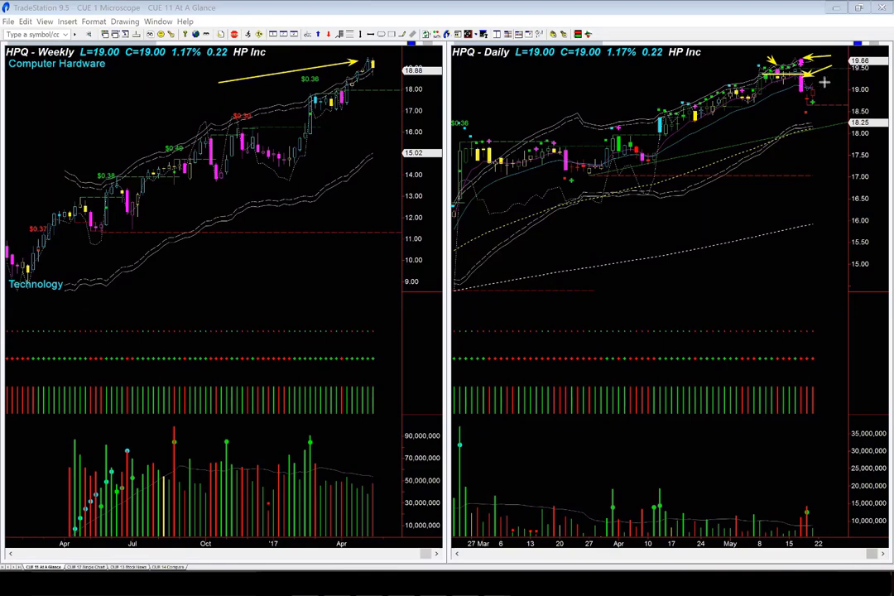
pyautogui.moveTo(792, 96); pyautogui.dragTo(803, 106)
pyautogui.moveTo(839, 75); pyautogui.dragTo(819, 87)
pyautogui.moveTo(863, 81); pyautogui.dragTo(828, 83)
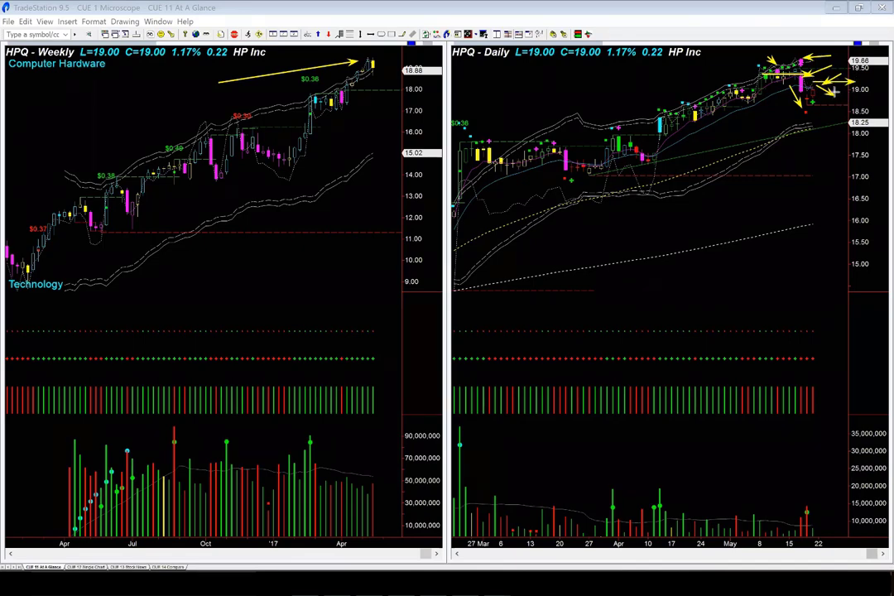
pyautogui.moveTo(834, 86); pyautogui.dragTo(856, 106)
pyautogui.press('Escape')
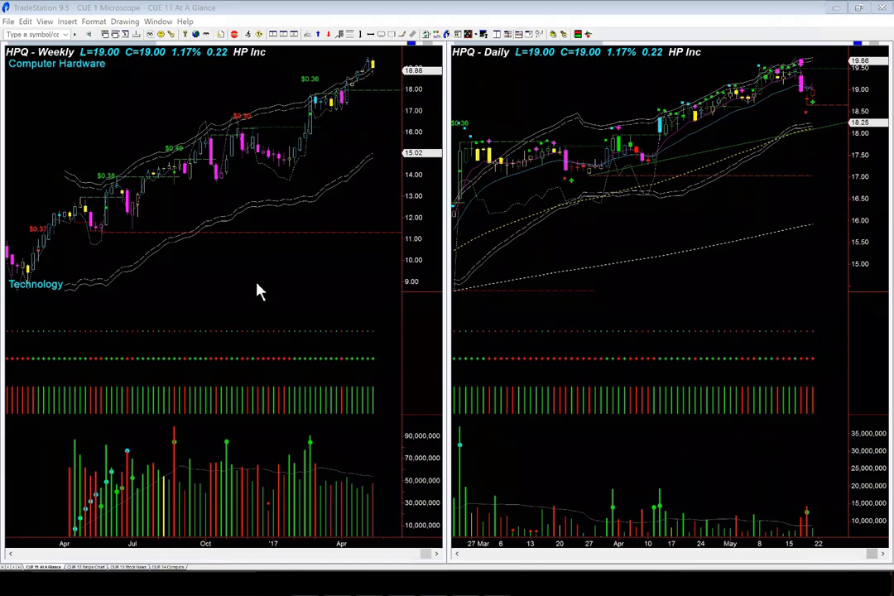
# - Load the symbol LVS into both charts and draw arrows at the daily $0.60 earnings area, the early May red candle and the level beneath
pyautogui.press('Down')
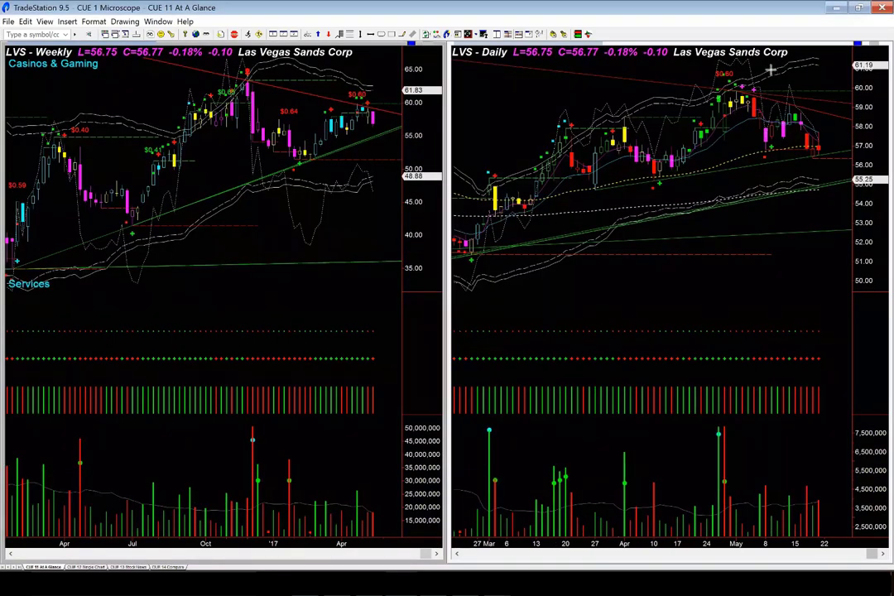
pyautogui.moveTo(772, 69)
pyautogui.mouseDown()
pyautogui.moveTo(730, 79)
pyautogui.moveTo(720, 135)
pyautogui.mouseUp()
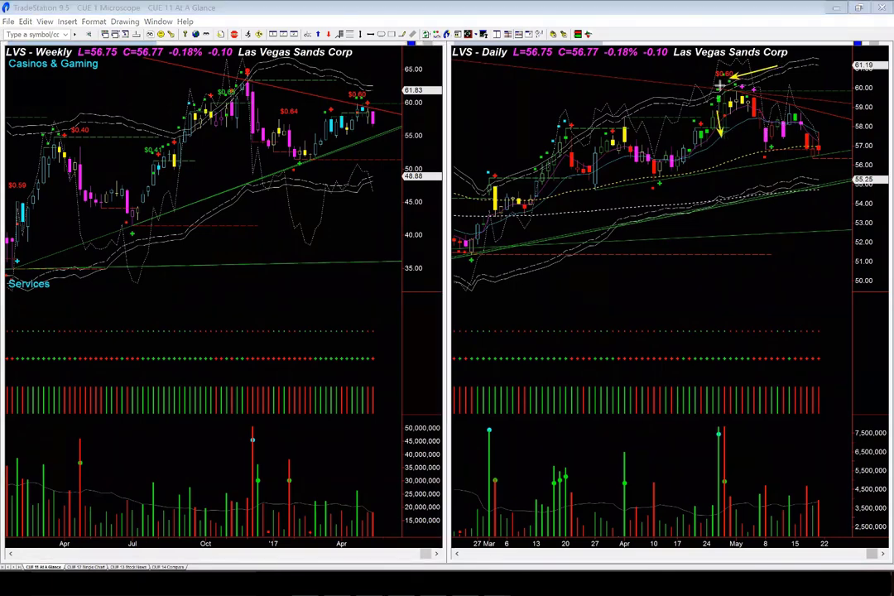
pyautogui.moveTo(717, 80); pyautogui.dragTo(722, 105)
pyautogui.moveTo(788, 76); pyautogui.dragTo(755, 98)
pyautogui.moveTo(689, 116); pyautogui.dragTo(737, 115)
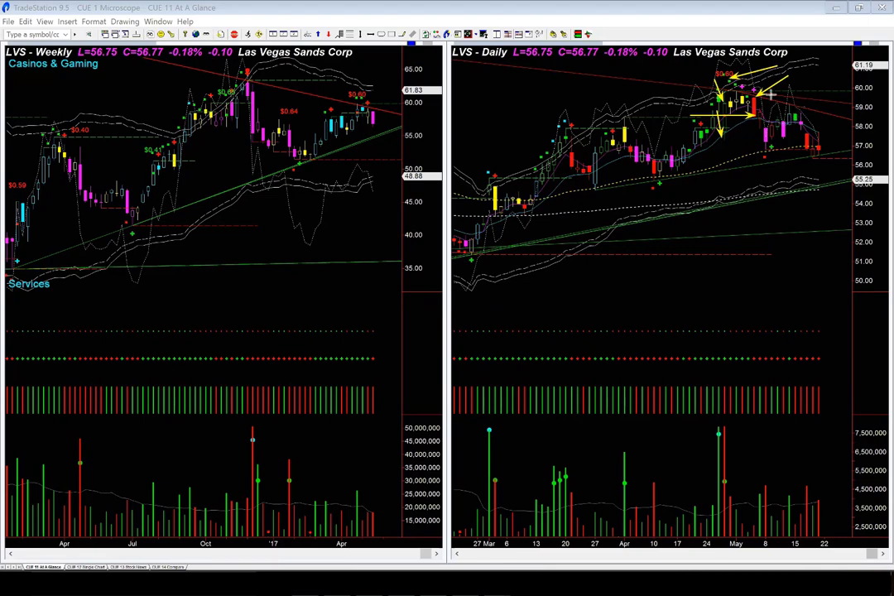
# - Draw arrows along LVS's falling daily highs and lows, at the latest candle, and along the rising support line, and clear the arrows
pyautogui.moveTo(764, 96); pyautogui.dragTo(858, 125)
pyautogui.moveTo(714, 145); pyautogui.dragTo(780, 156)
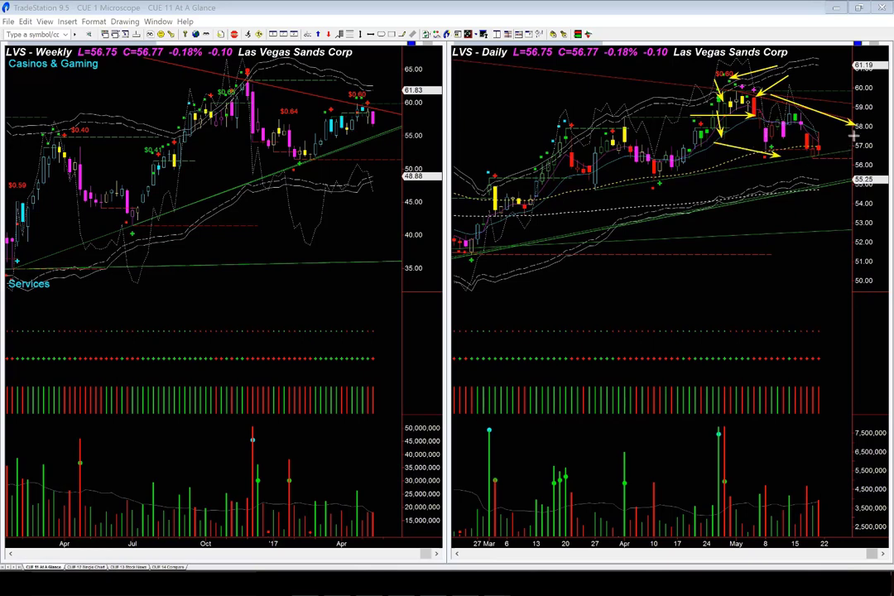
pyautogui.moveTo(854, 135); pyautogui.dragTo(820, 147)
pyautogui.moveTo(748, 173); pyautogui.dragTo(851, 154)
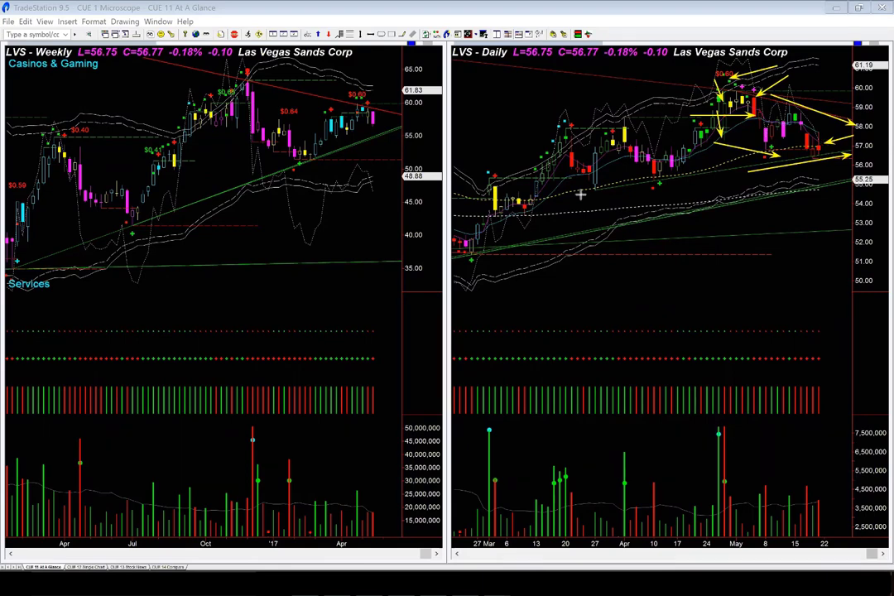
pyautogui.press('Escape')
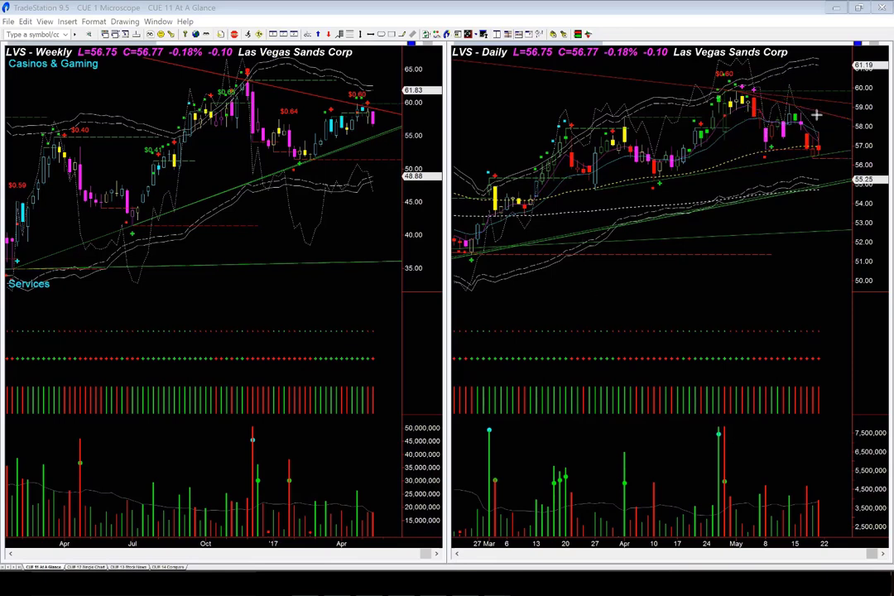
# - Draw arrows for an LVS daily bounce toward the falling resistance line, and along the two rising support lines below price
pyautogui.moveTo(820, 133); pyautogui.dragTo(828, 120)
pyautogui.moveTo(808, 105)
pyautogui.mouseDown()
pyautogui.moveTo(850, 113)
pyautogui.moveTo(851, 100)
pyautogui.moveTo(859, 130)
pyautogui.mouseUp()
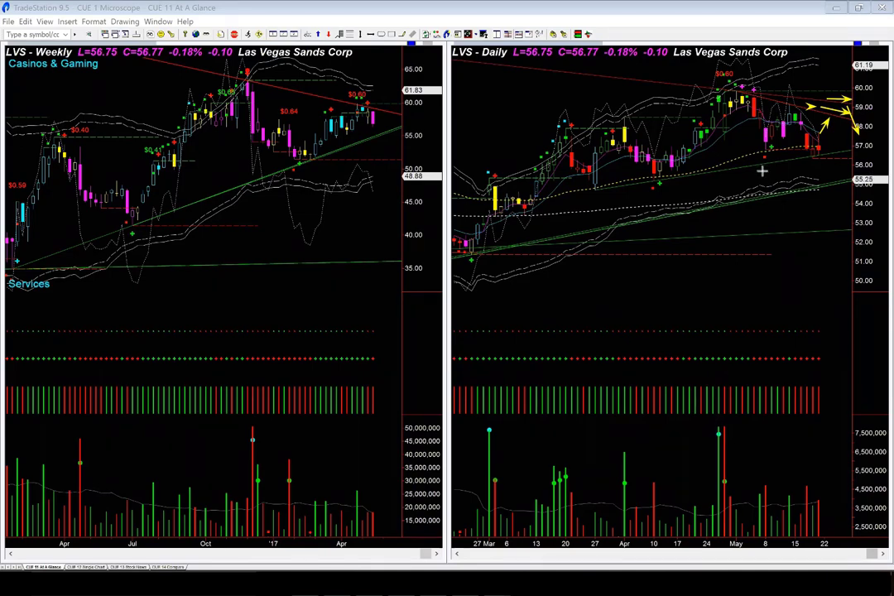
pyautogui.moveTo(762, 170); pyautogui.dragTo(845, 156)
pyautogui.moveTo(787, 198); pyautogui.dragTo(851, 186)
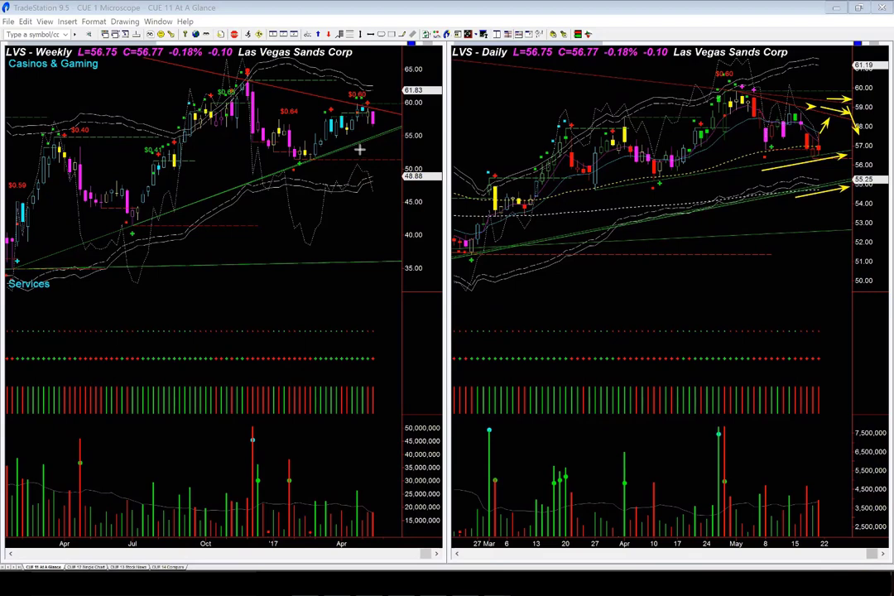
# - Mark LVS's rising weekly support line, the late-2016 weekly peak and the resistance extending from it with arrows, and clear the arrows
pyautogui.moveTo(361, 150); pyautogui.dragTo(417, 131)
pyautogui.moveTo(166, 79); pyautogui.dragTo(246, 76)
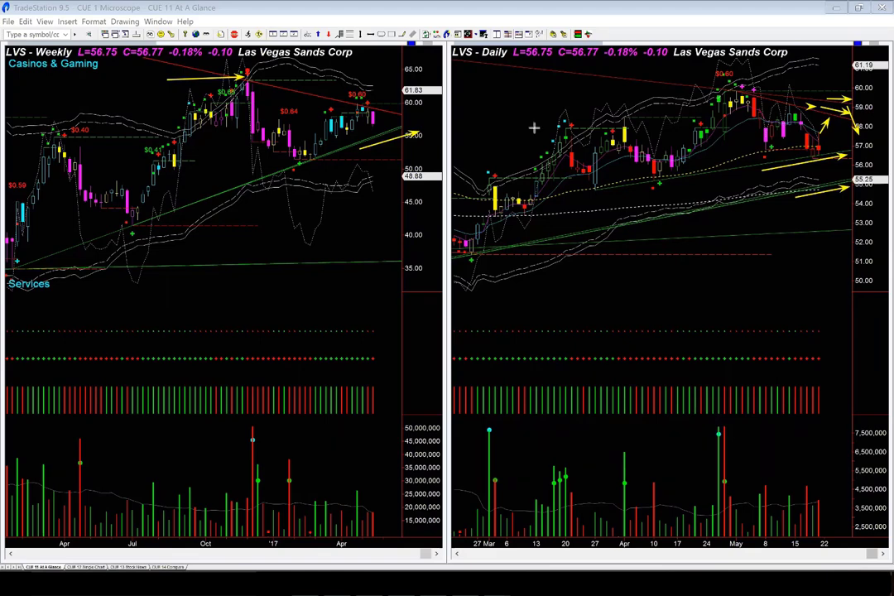
pyautogui.moveTo(256, 85)
pyautogui.mouseDown()
pyautogui.moveTo(309, 124)
pyautogui.moveTo(298, 83)
pyautogui.moveTo(361, 86)
pyautogui.mouseUp()
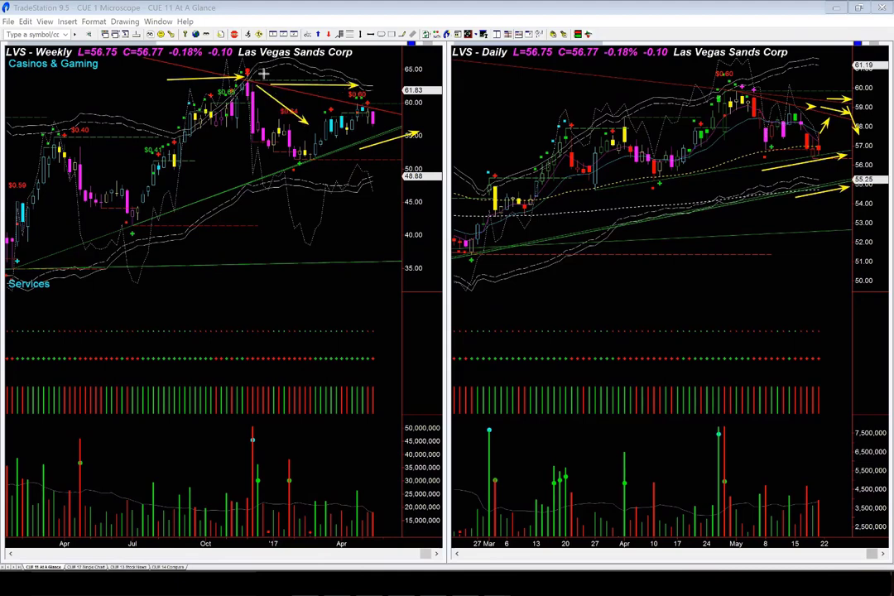
pyautogui.moveTo(260, 75); pyautogui.dragTo(369, 73)
pyautogui.press('Escape')
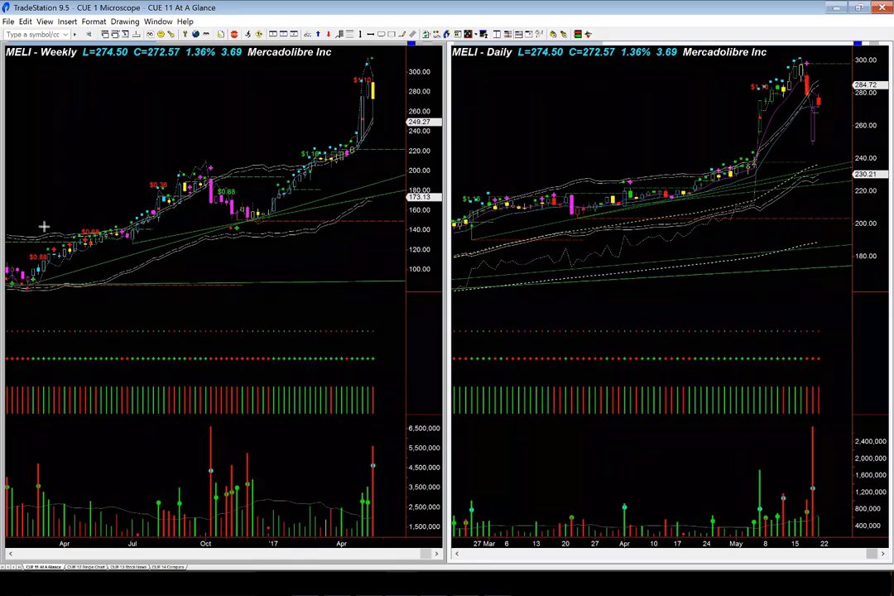
# - Draw a rising arrow along MELI's weekly advance and point arrows at the mid-May daily peak near 300
pyautogui.moveTo(38, 227); pyautogui.dragTo(350, 108)
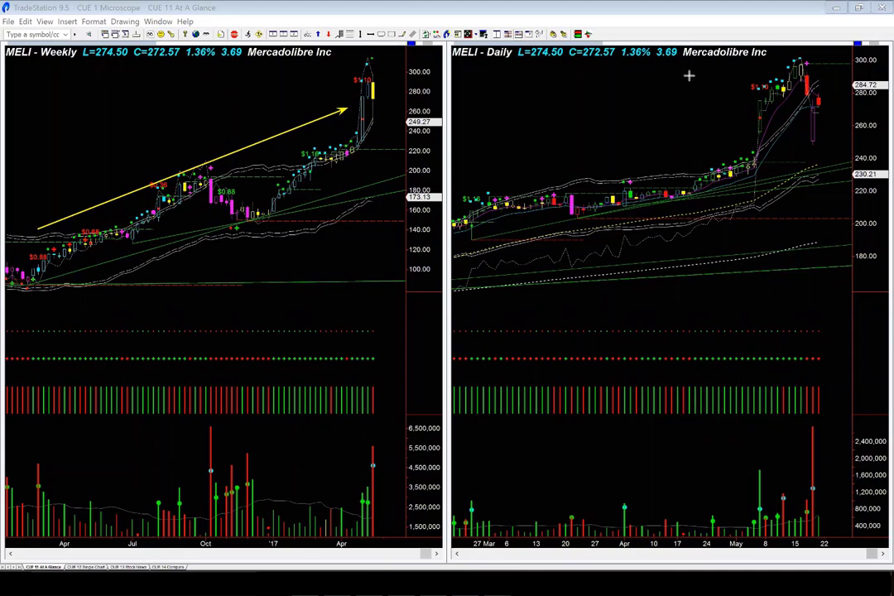
pyautogui.moveTo(797, 53); pyautogui.dragTo(797, 58)
pyautogui.click(803, 87)
pyautogui.moveTo(768, 63); pyautogui.dragTo(793, 67)
# - Mark MELI's weekly base line, its early 2016 and year-end lows, and the latest surge near the $1.10 label with arrows, and clear them
pyautogui.moveTo(48, 284)
pyautogui.mouseDown()
pyautogui.moveTo(315, 296)
pyautogui.moveTo(412, 281)
pyautogui.mouseUp()
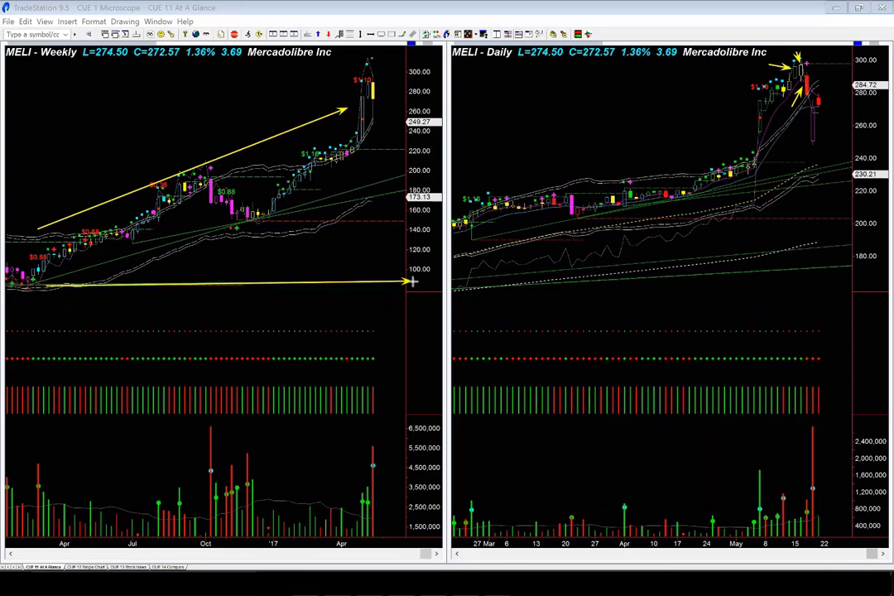
pyautogui.moveTo(252, 89); pyautogui.dragTo(365, 81)
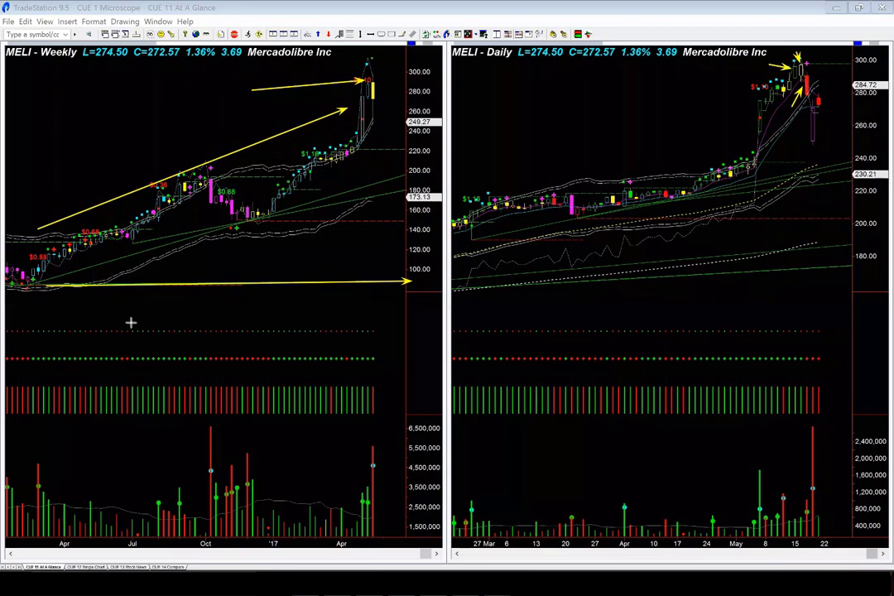
pyautogui.moveTo(138, 320); pyautogui.dragTo(37, 288)
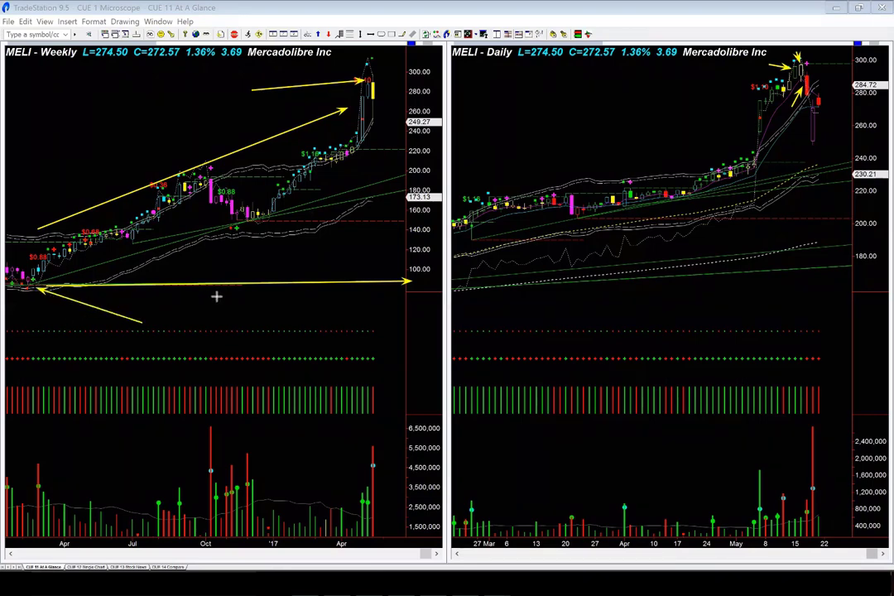
pyautogui.moveTo(360, 249)
pyautogui.mouseDown()
pyautogui.moveTo(284, 209)
pyautogui.moveTo(274, 214)
pyautogui.mouseUp()
pyautogui.moveTo(272, 112); pyautogui.dragTo(353, 97)
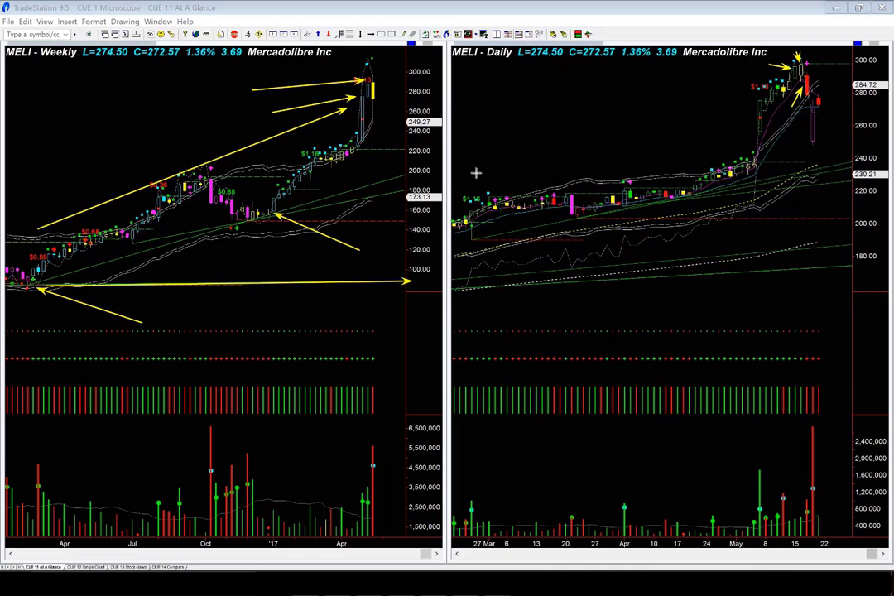
pyautogui.hotkey('ctrl', 'z')
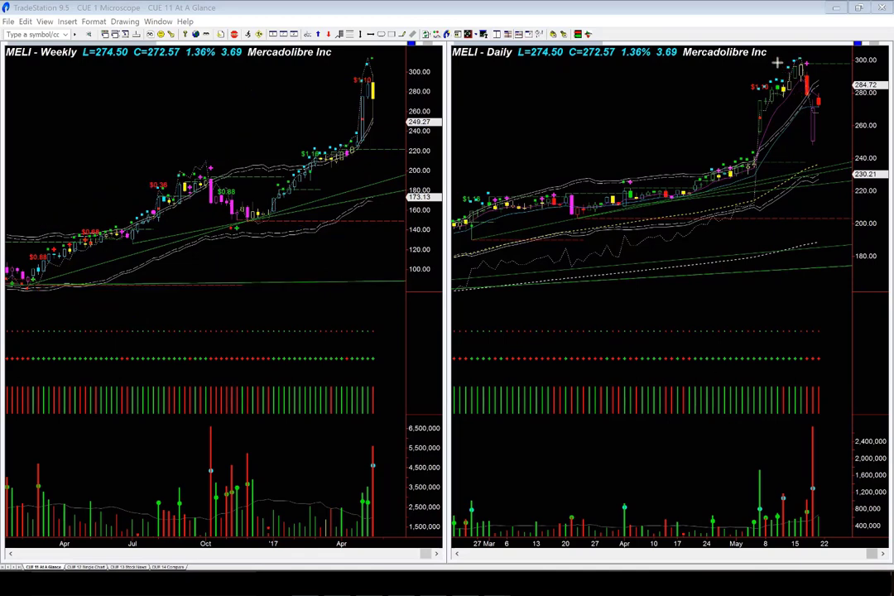
# - Point arrows at MELI's daily peak, the drop to about 250, and the latest candle, and draw a rising arrow along the weekly uptrend
pyautogui.moveTo(777, 62); pyautogui.dragTo(795, 63)
pyautogui.moveTo(822, 56); pyautogui.dragTo(810, 78)
pyautogui.moveTo(790, 172); pyautogui.dragTo(801, 159)
pyautogui.moveTo(797, 99)
pyautogui.mouseDown()
pyautogui.moveTo(811, 142)
pyautogui.moveTo(806, 95)
pyautogui.mouseUp()
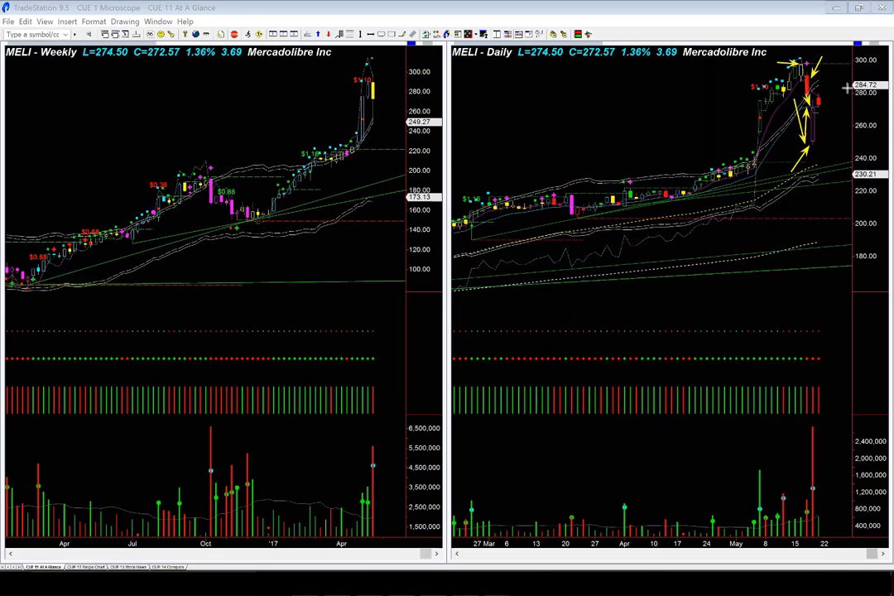
pyautogui.moveTo(847, 87); pyautogui.dragTo(822, 98)
pyautogui.moveTo(67, 219); pyautogui.dragTo(332, 108)
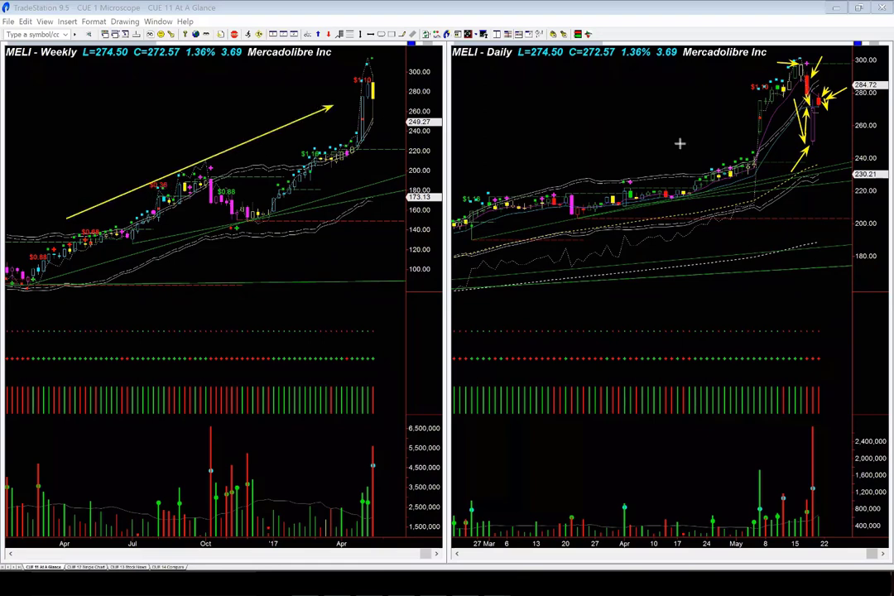
# - Mark MELI's possible daily decline, its latest weekly candle and the rising daily advance with arrows, and clear the arrows
pyautogui.click(850, 160)
pyautogui.moveTo(425, 85); pyautogui.dragTo(383, 95)
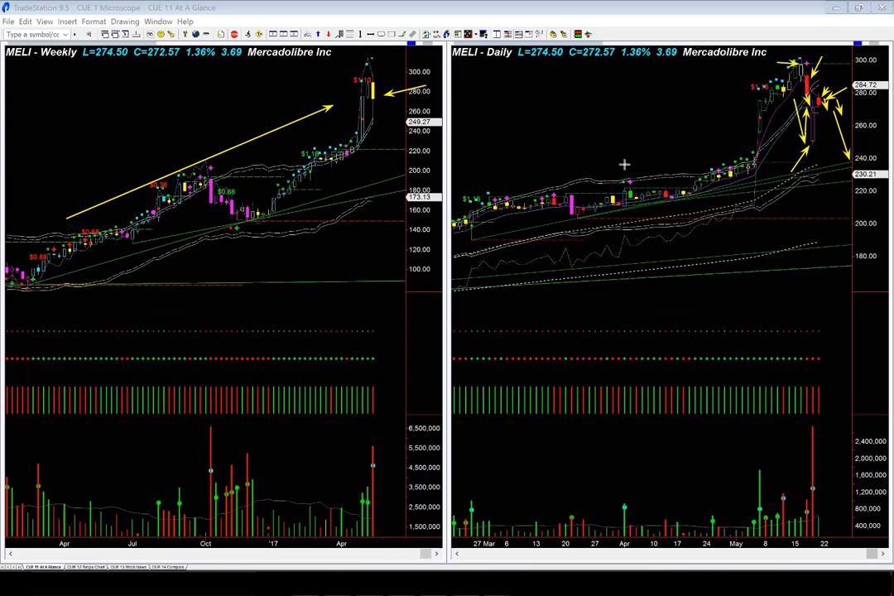
pyautogui.moveTo(621, 166); pyautogui.dragTo(770, 64)
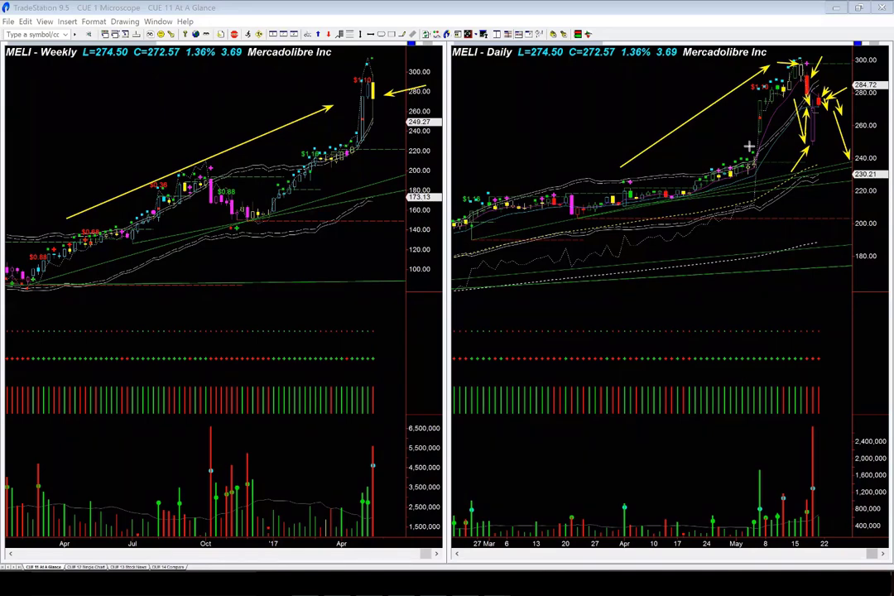
pyautogui.press('Escape')
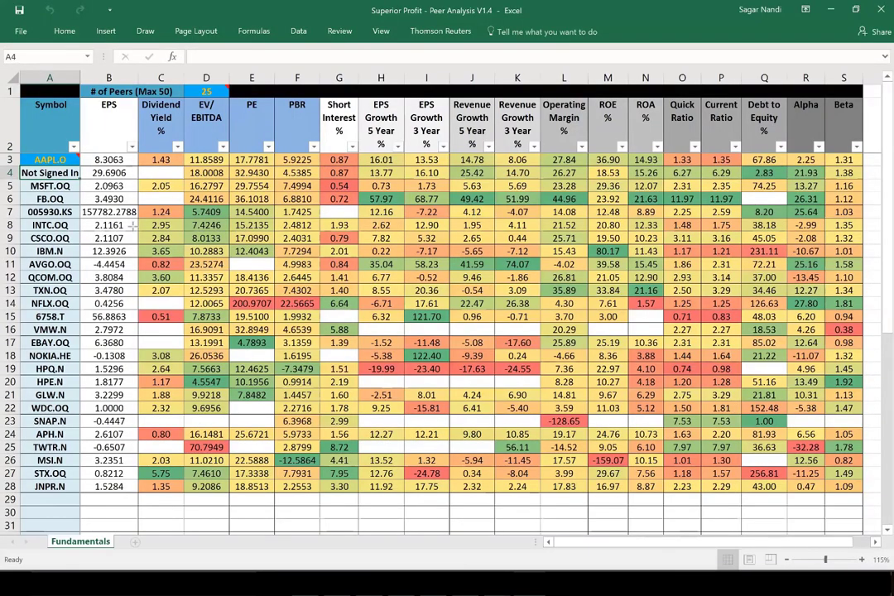
# - Set the main symbol in Excel's Peer Analysis workbook to MELI.O to load its peers' fundamentals
pyautogui.click(52, 158)
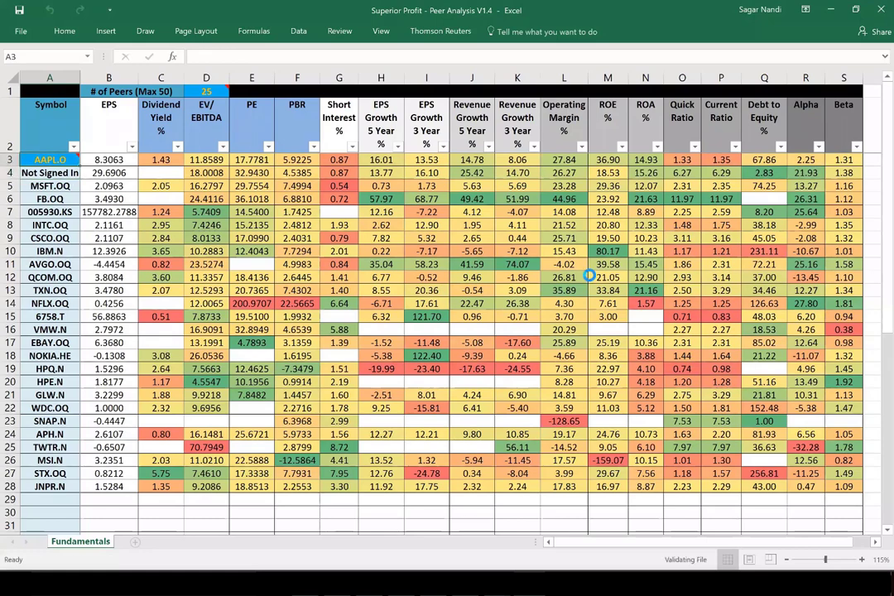
pyautogui.write('MELI.O')
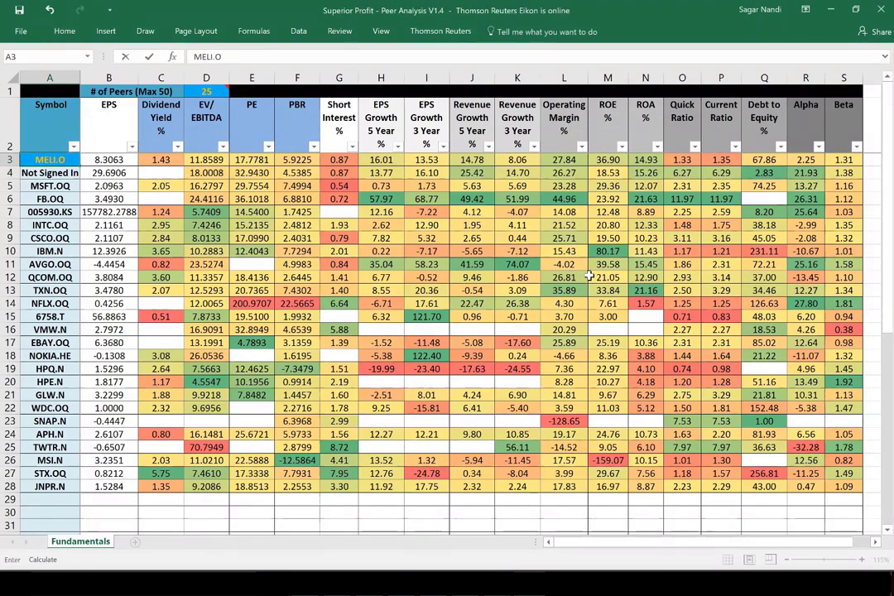
pyautogui.press('Return')
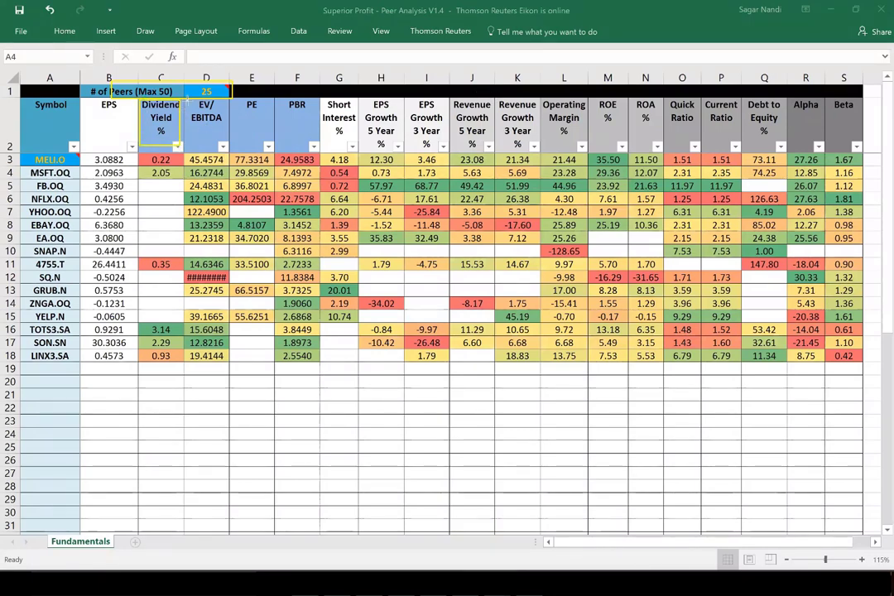
# - Frame the peer table's headers from EV/EBITDA to PBR, Short Interest and the columns through Alpha with rectangles
pyautogui.moveTo(184, 97); pyautogui.dragTo(316, 146)
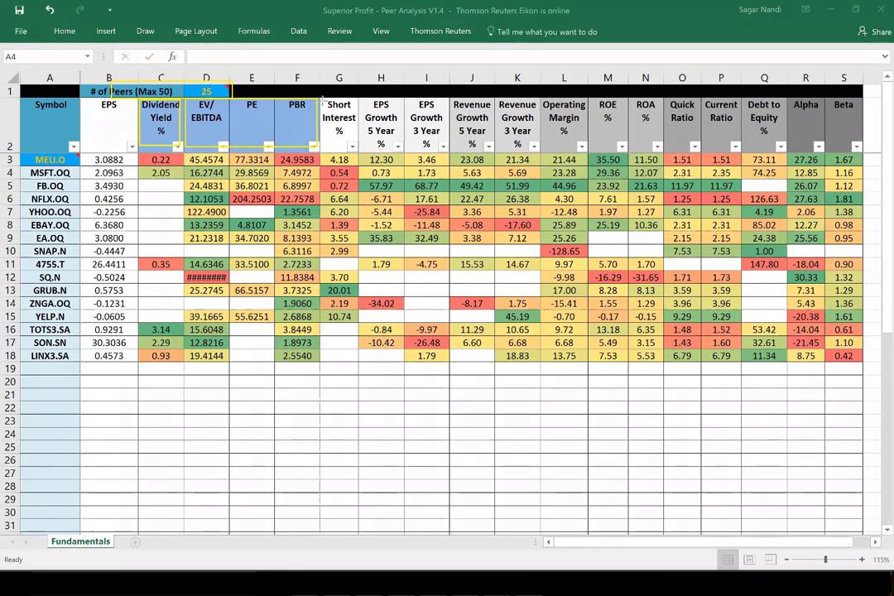
pyautogui.moveTo(320, 98); pyautogui.dragTo(361, 147)
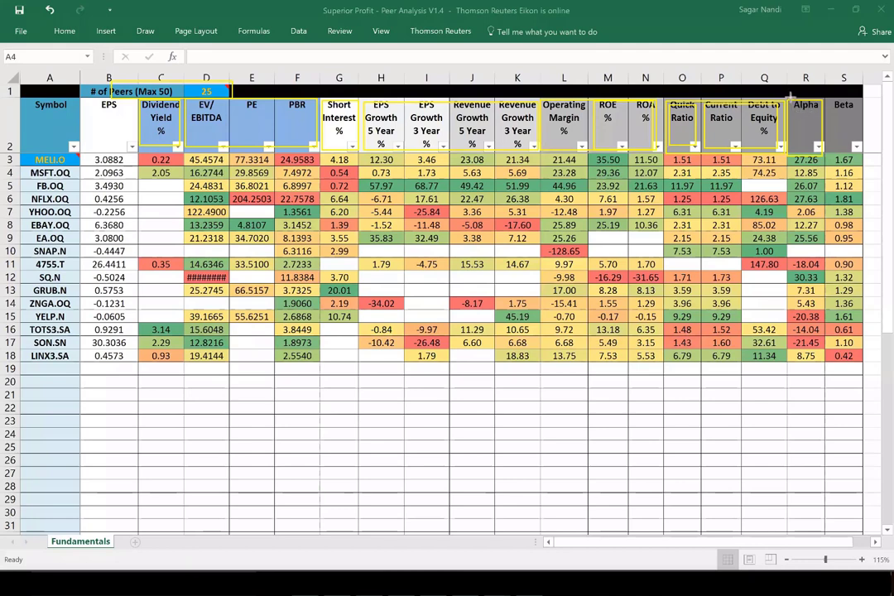
pyautogui.moveTo(791, 98); pyautogui.dragTo(809, 138)
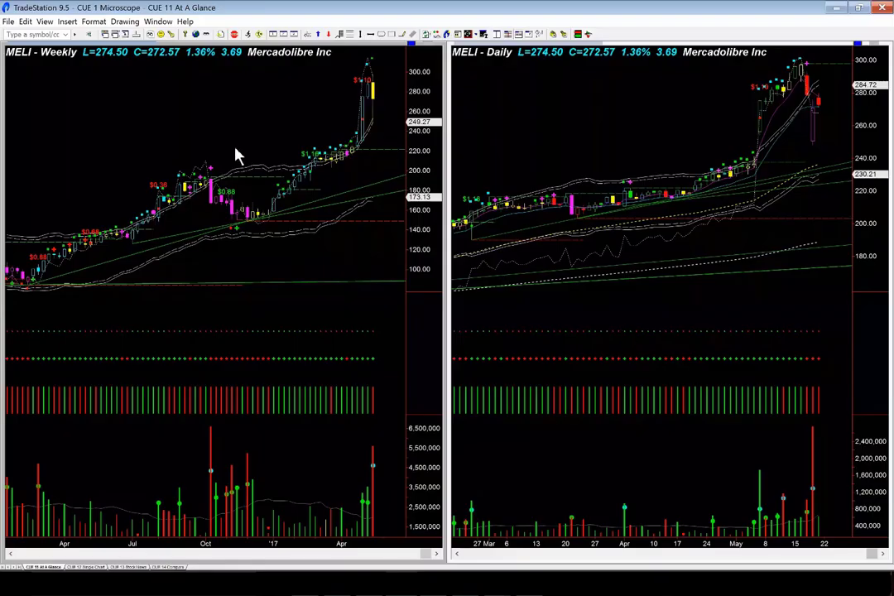
# - Load NFLX in TradeStation's weekly and daily charts and draw a rising arrow above the weekly advance
pyautogui.write('NFLX')
pyautogui.press('Return')
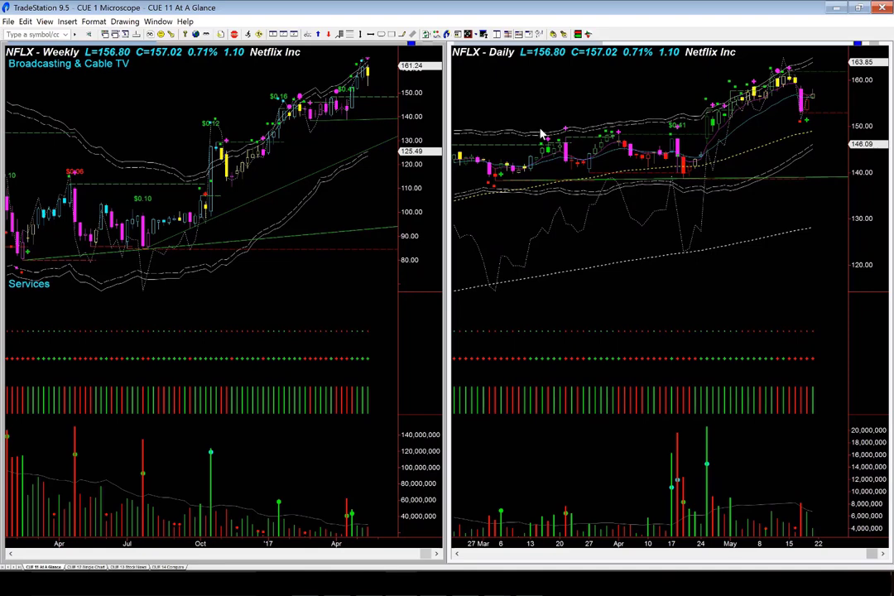
pyautogui.moveTo(142, 162); pyautogui.dragTo(300, 72)
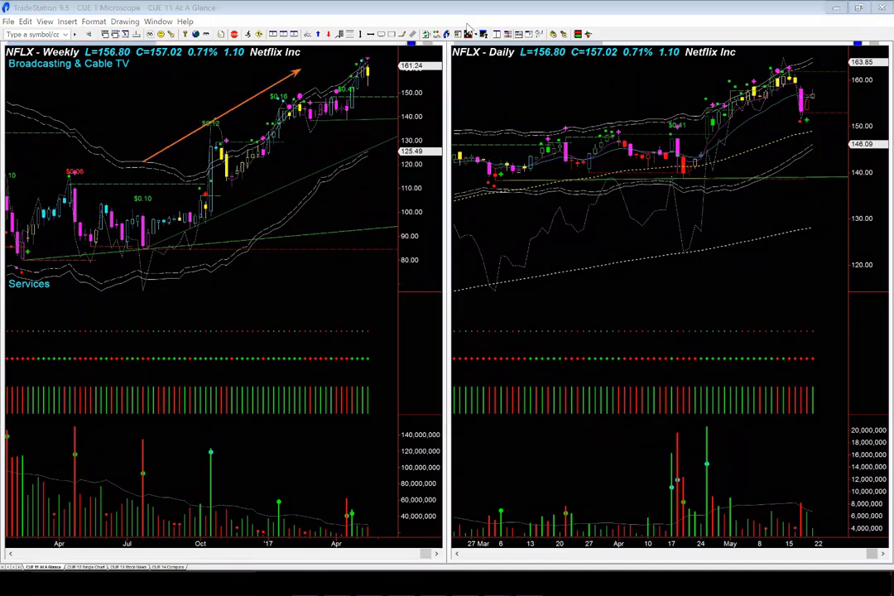
# - Mark NFLX's mid-May daily peak, the level just below 160 and the drop from the peak with arrows
pyautogui.click(468, 33)
pyautogui.moveTo(757, 58); pyautogui.dragTo(779, 68)
pyautogui.moveTo(750, 83); pyautogui.dragTo(816, 83)
pyautogui.moveTo(786, 60); pyautogui.dragTo(814, 83)
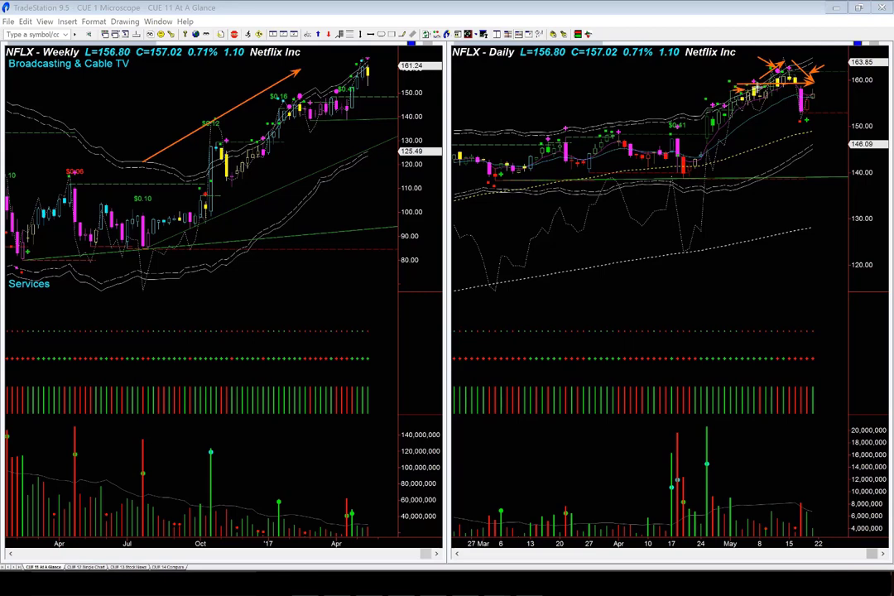
# - Point arrows at NFLX's April daily low and support near 140, and clear all arrows
pyautogui.moveTo(605, 175); pyautogui.dragTo(683, 172)
pyautogui.moveTo(759, 171); pyautogui.dragTo(695, 171)
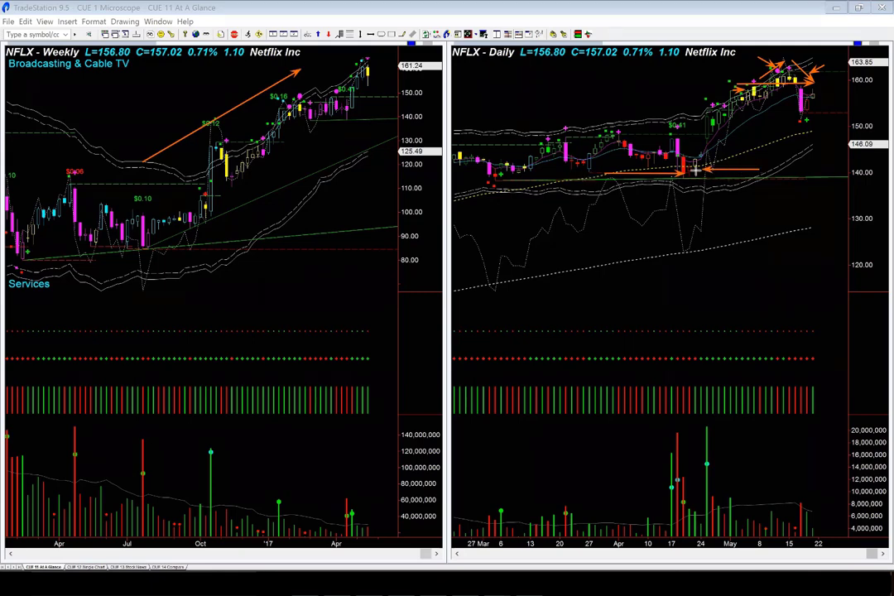
pyautogui.moveTo(684, 206); pyautogui.dragTo(687, 186)
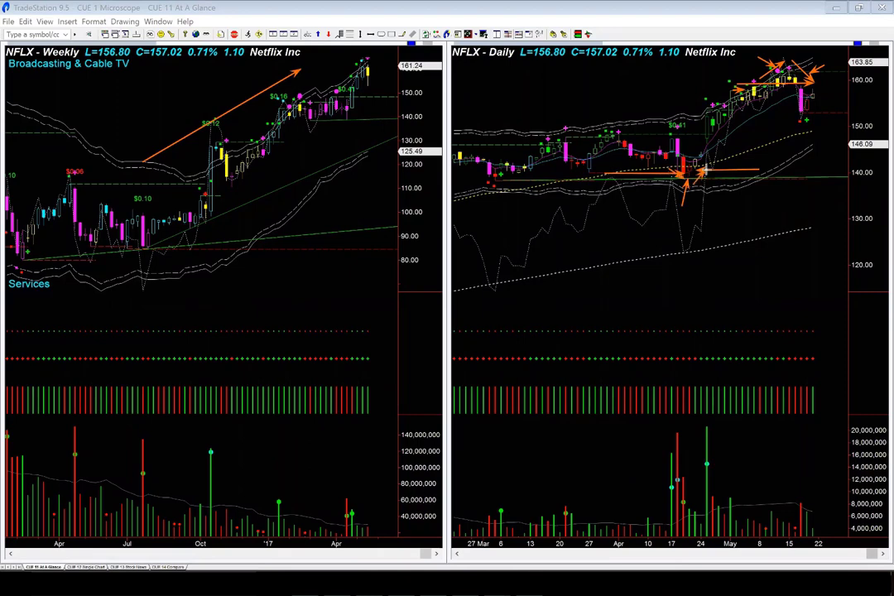
pyautogui.moveTo(703, 169); pyautogui.dragTo(657, 179)
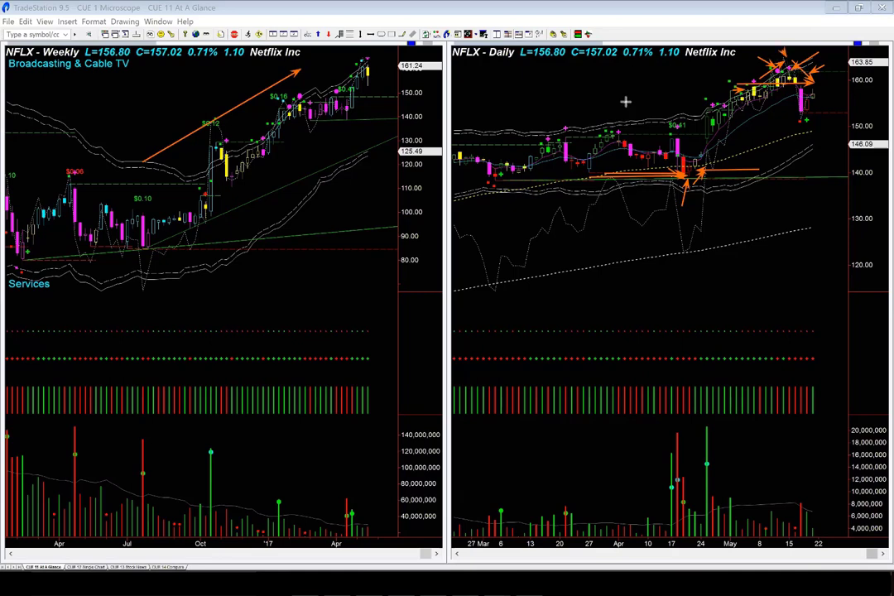
pyautogui.press('Escape')
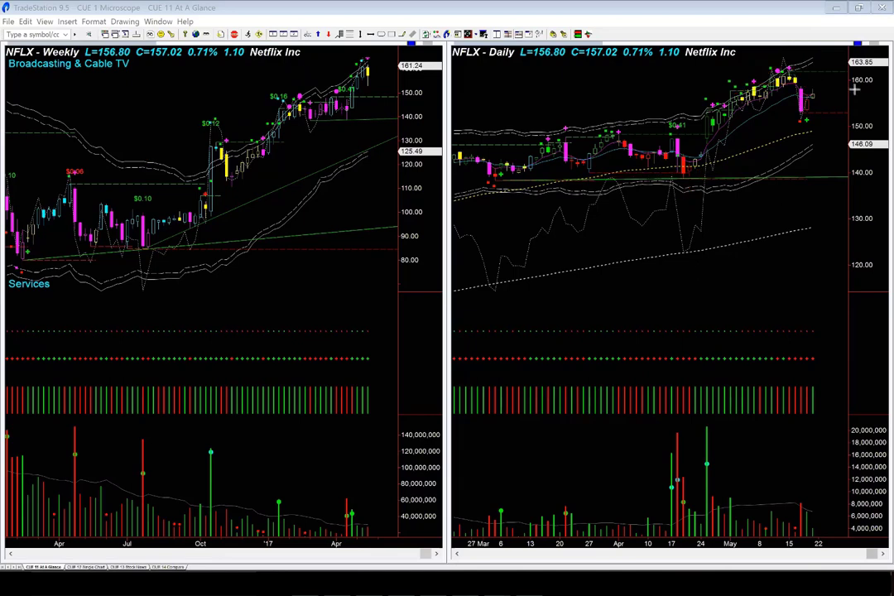
# - Point arrows at NFLX's daily peak, along its rising weekly support and low near 84, and at the latest weekly high
pyautogui.moveTo(759, 54); pyautogui.dragTo(779, 67)
pyautogui.moveTo(832, 58); pyautogui.dragTo(796, 69)
pyautogui.moveTo(800, 54); pyautogui.dragTo(793, 66)
pyautogui.moveTo(135, 257)
pyautogui.mouseDown()
pyautogui.moveTo(365, 80)
pyautogui.moveTo(385, 96)
pyautogui.mouseUp()
pyautogui.moveTo(197, 251); pyautogui.dragTo(389, 250)
pyautogui.moveTo(299, 72); pyautogui.dragTo(372, 73)
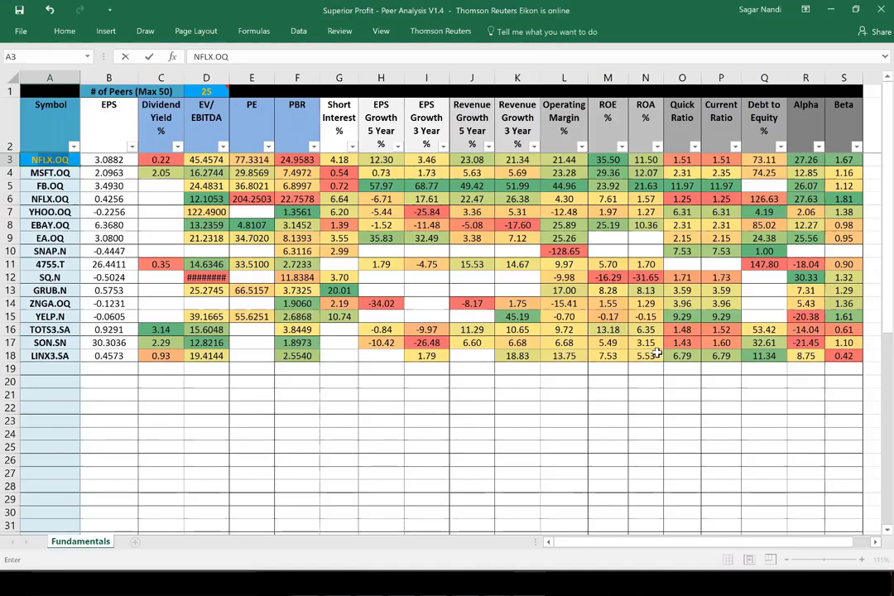
# - Set the main symbol in Excel's Peer Analysis workbook to NFLX.OQ and frame its row of fundamentals
pyautogui.press('Return')
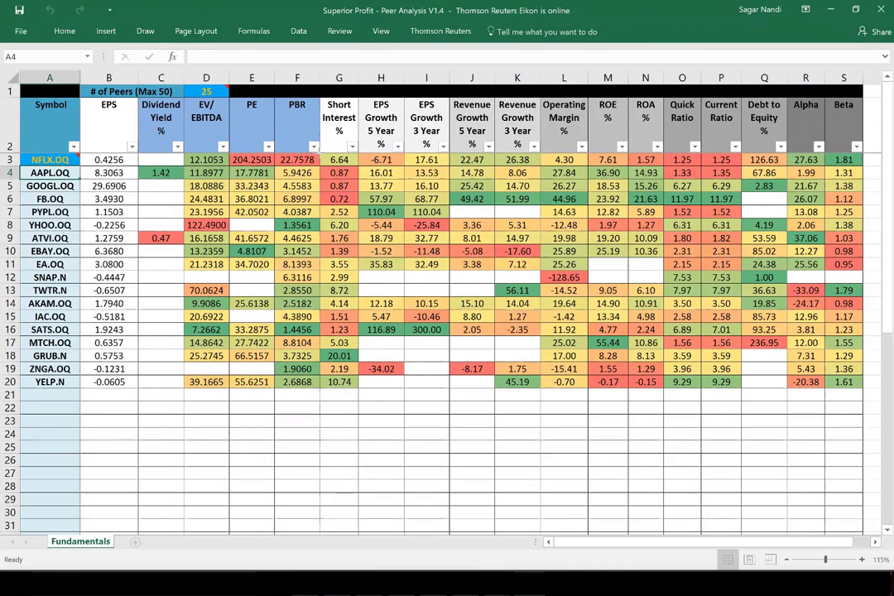
pyautogui.moveTo(319, 168); pyautogui.dragTo(815, 169)
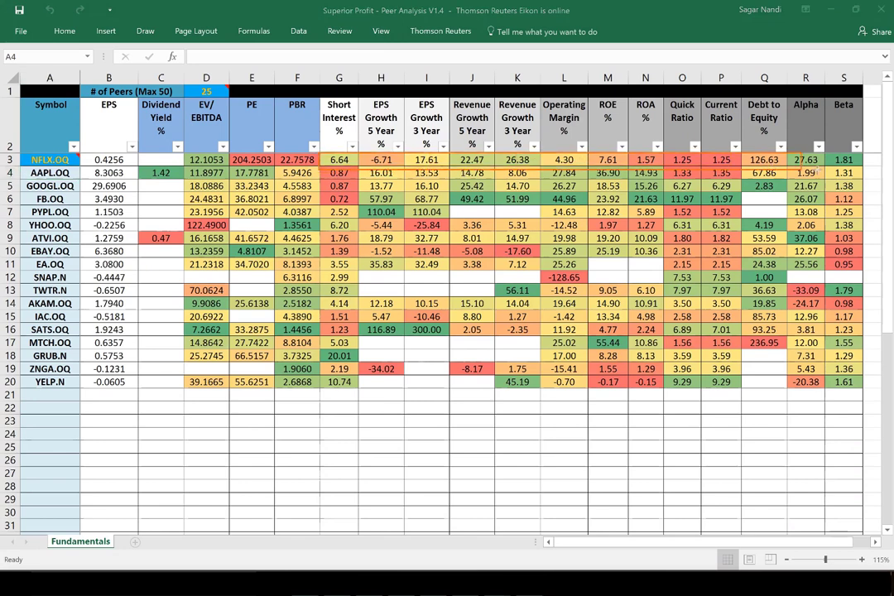
pyautogui.moveTo(21, 155); pyautogui.dragTo(863, 167)
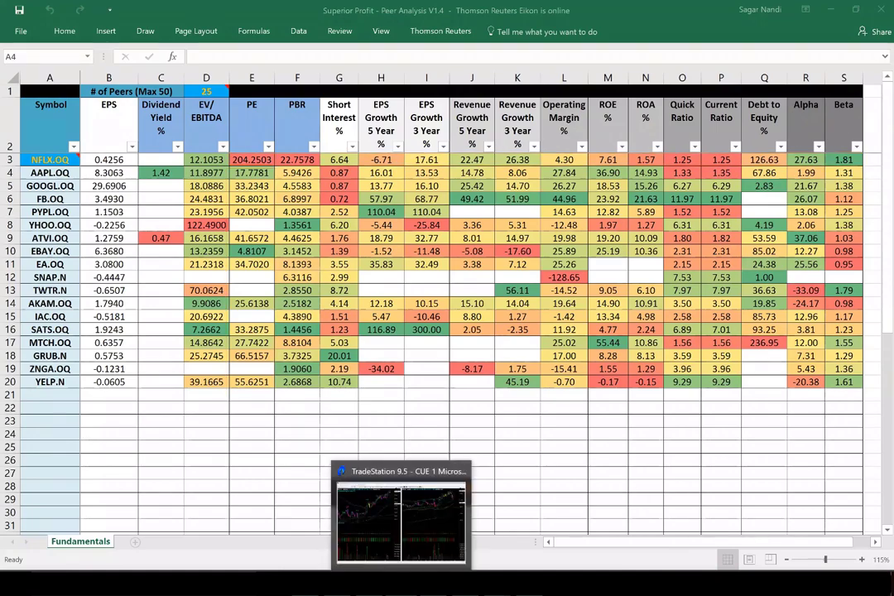
# - Switch to the Oil Services Rank image in Photos and mark the Oil Equipment, Services & Distribution rankings with arrows
pyautogui.click(340, 434)
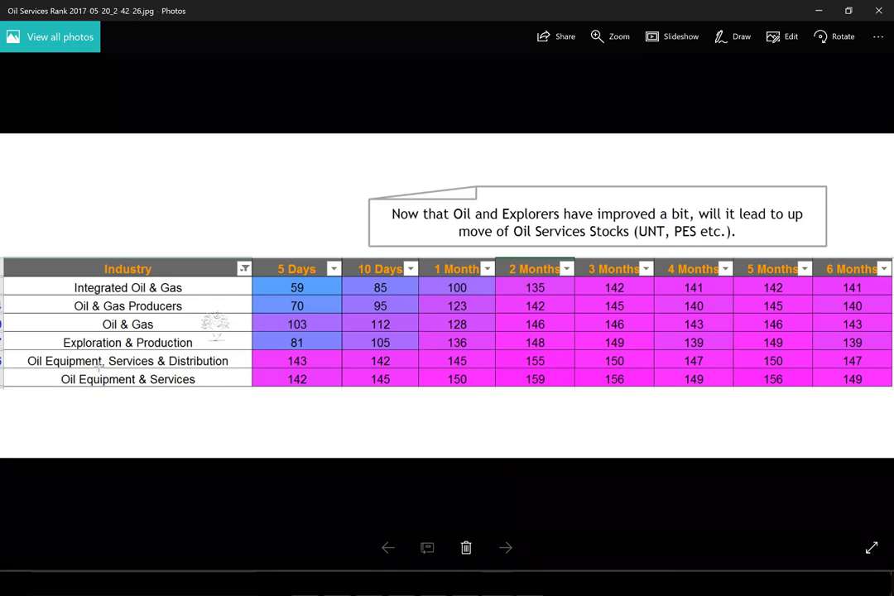
pyautogui.moveTo(101, 368)
pyautogui.mouseDown()
pyautogui.moveTo(598, 370)
pyautogui.moveTo(866, 358)
pyautogui.mouseUp()
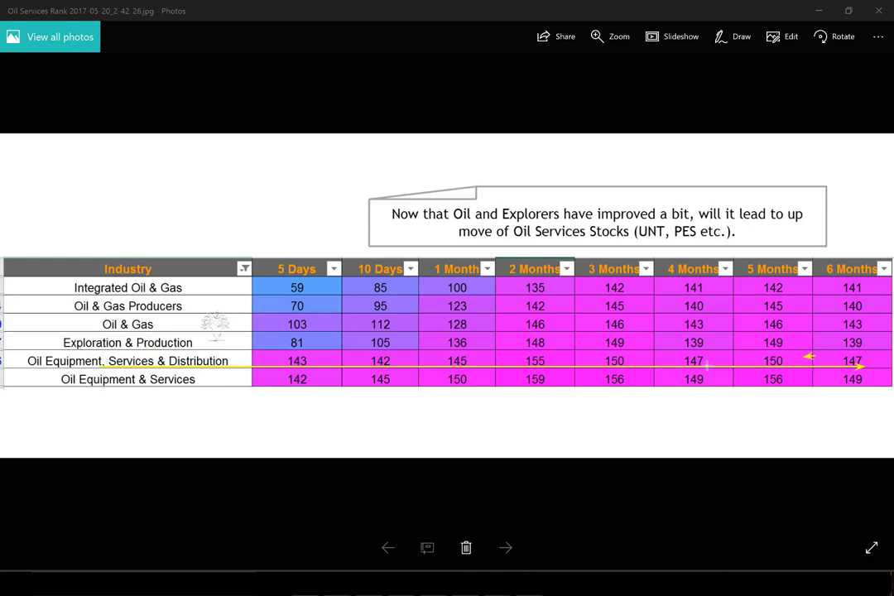
pyautogui.moveTo(815, 357); pyautogui.dragTo(306, 353)
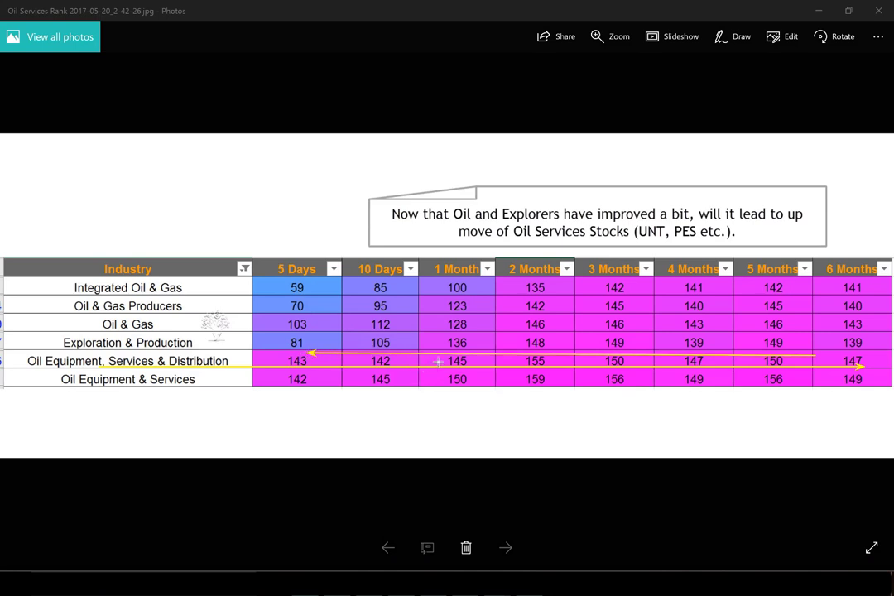
pyautogui.moveTo(439, 362); pyautogui.dragTo(324, 362)
# - Draw arrows toward the 5 Days rankings for Integrated Oil & Gas, Oil & Gas Producers, Oil & Gas, and Exploration & Production
pyautogui.moveTo(492, 292); pyautogui.dragTo(473, 293)
pyautogui.moveTo(399, 291); pyautogui.dragTo(286, 294)
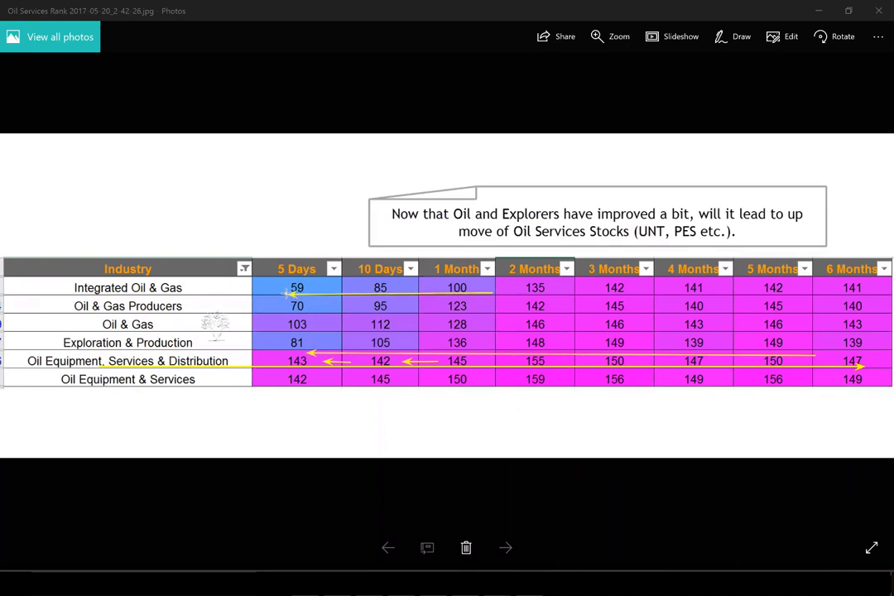
pyautogui.moveTo(434, 309); pyautogui.dragTo(335, 309)
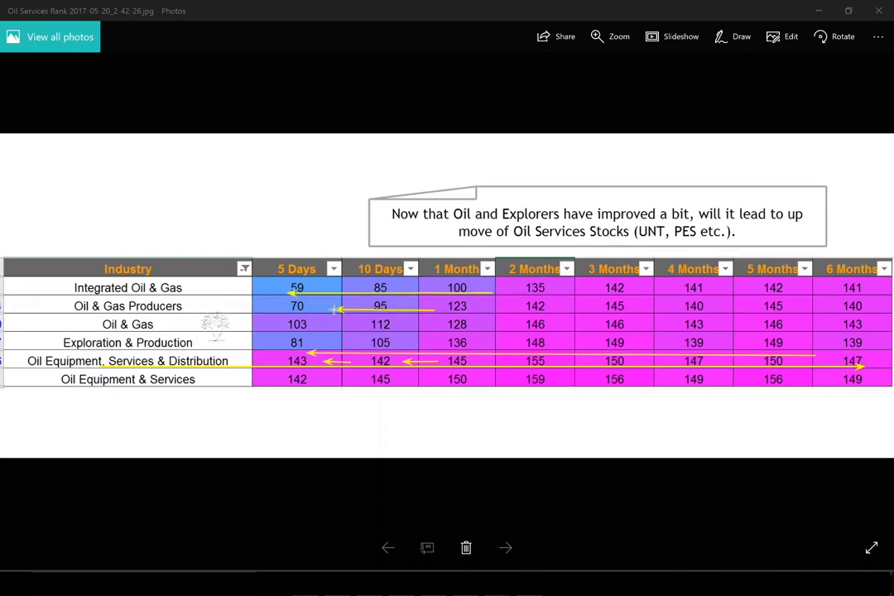
pyautogui.moveTo(435, 326); pyautogui.dragTo(321, 326)
pyautogui.moveTo(413, 338); pyautogui.dragTo(313, 338)
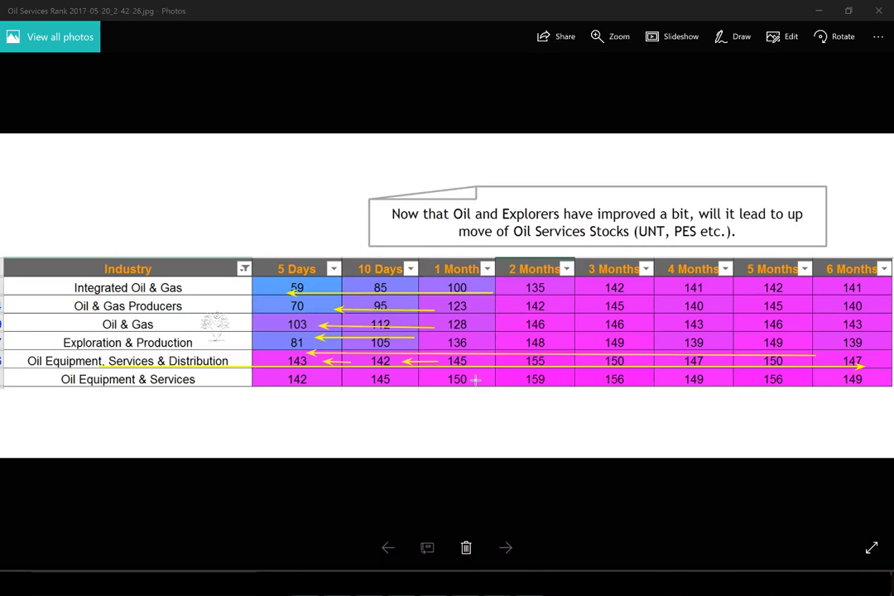
# - Mark the Oil Equipment & Services row and the note's UNT, PES mention with arrows, and switch to TradeStation's UNT chart
pyautogui.moveTo(476, 379); pyautogui.dragTo(305, 381)
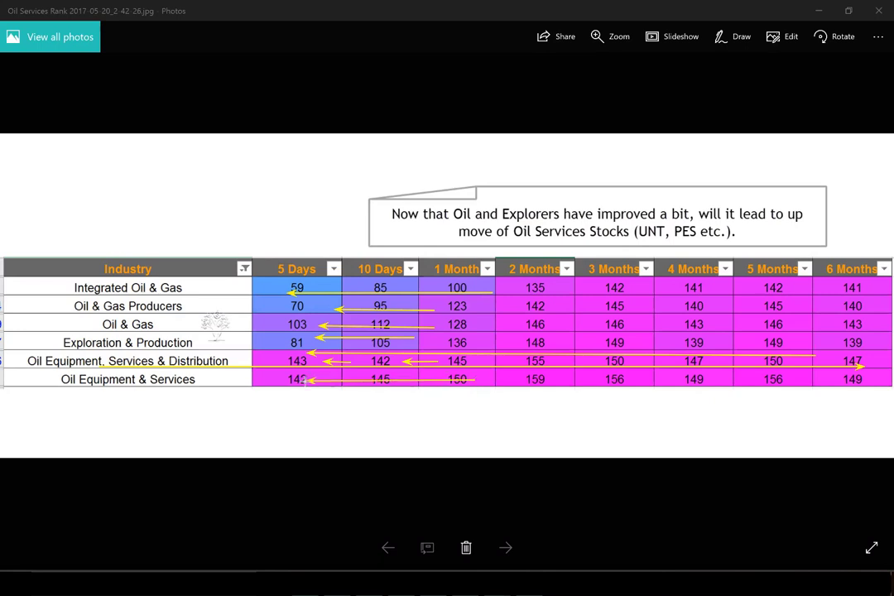
pyautogui.moveTo(225, 379); pyautogui.dragTo(196, 379)
pyautogui.moveTo(638, 241); pyautogui.dragTo(698, 241)
pyautogui.hotkey('alt', 'F4')
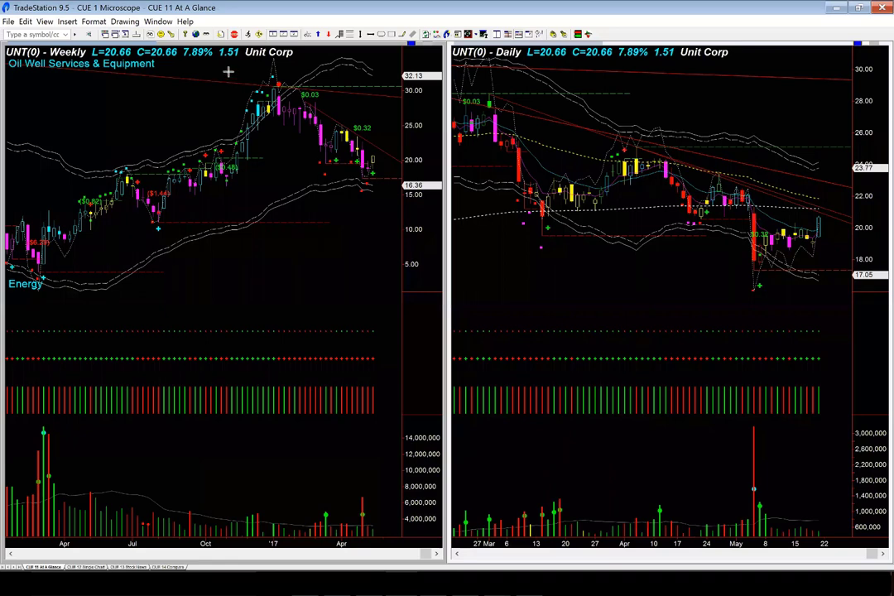
# - Point arrows at UNT's weekly peak above 30 and its early May daily plunge
pyautogui.moveTo(230, 73); pyautogui.dragTo(274, 83)
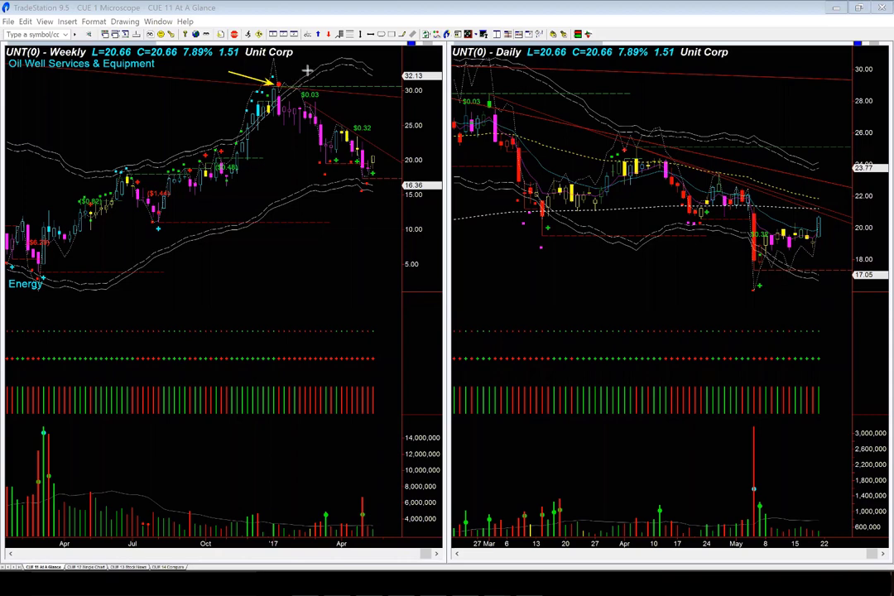
pyautogui.moveTo(306, 71)
pyautogui.mouseDown()
pyautogui.moveTo(286, 98)
pyautogui.moveTo(271, 91)
pyautogui.mouseUp()
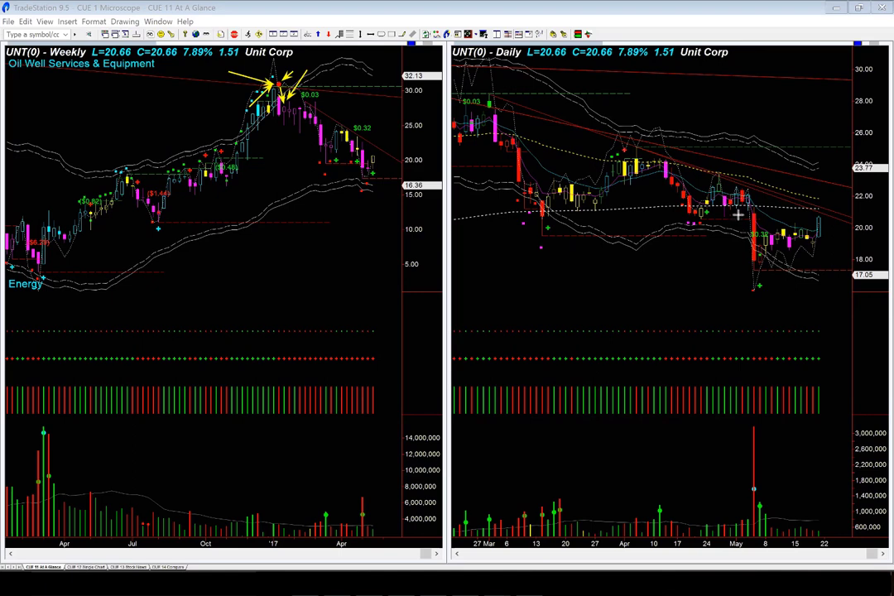
pyautogui.moveTo(736, 220)
pyautogui.mouseDown()
pyautogui.moveTo(745, 273)
pyautogui.moveTo(731, 282)
pyautogui.moveTo(742, 283)
pyautogui.mouseUp()
pyautogui.moveTo(660, 277)
pyautogui.mouseDown()
pyautogui.moveTo(723, 240)
pyautogui.moveTo(747, 239)
pyautogui.mouseUp()
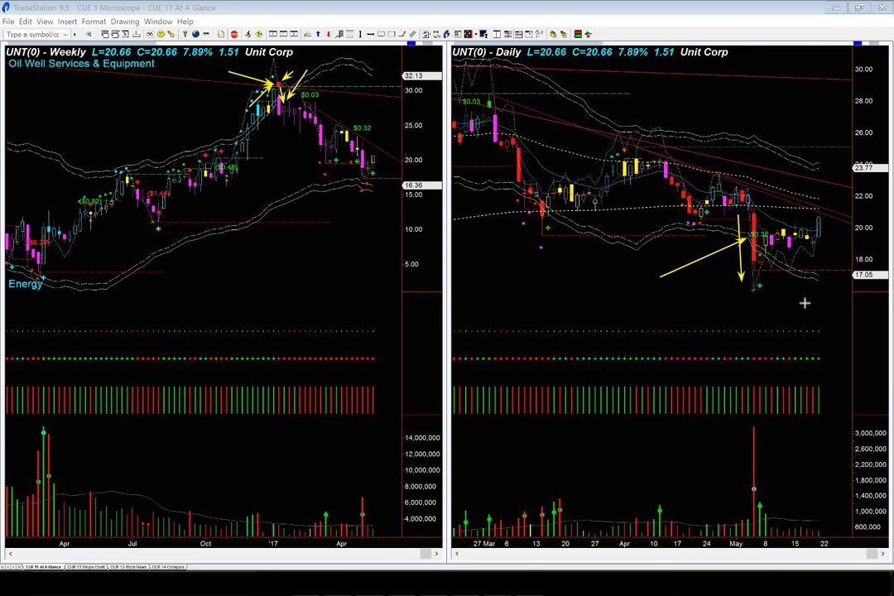
# - Mark UNT's early May daily low and the horizontal level between 19 and 20 with arrows
pyautogui.moveTo(805, 303); pyautogui.dragTo(765, 287)
pyautogui.moveTo(808, 284); pyautogui.dragTo(764, 265)
pyautogui.moveTo(706, 238); pyautogui.dragTo(836, 239)
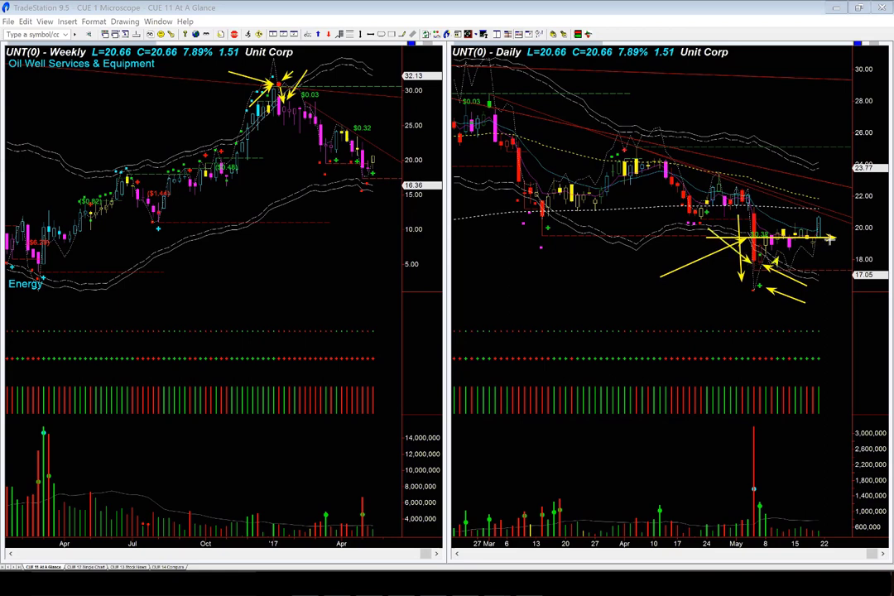
pyautogui.moveTo(620, 240); pyautogui.dragTo(691, 241)
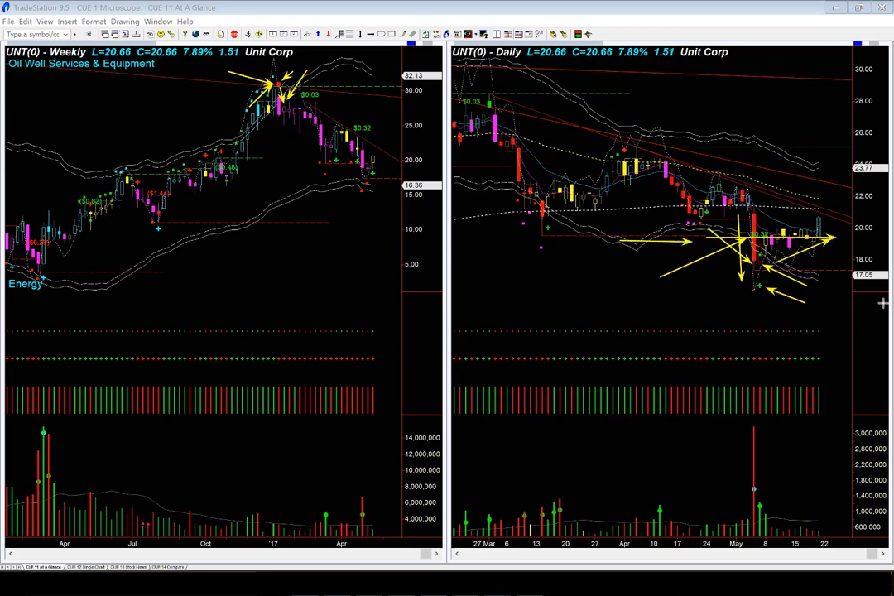
# - Point arrows at UNT's latest daily candle and its descending resistance lines, and clear all arrows
pyautogui.click(826, 217)
pyautogui.moveTo(686, 92); pyautogui.dragTo(634, 62)
pyautogui.moveTo(779, 190); pyautogui.dragTo(850, 213)
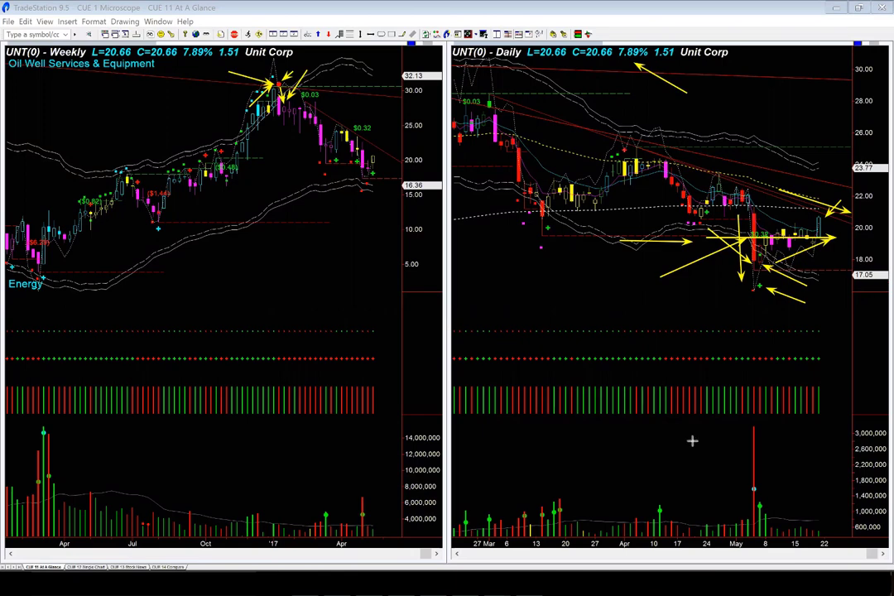
pyautogui.press('Escape')
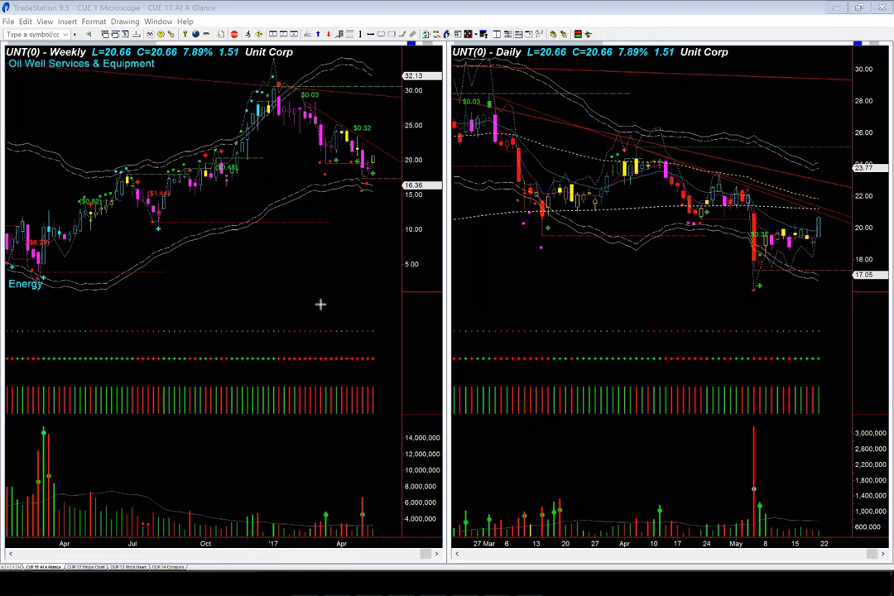
# - Bring up the PES chart and mark its 2017 weekly decline, horizontal support level and latest weekly candles with arrows
pyautogui.press('Down')
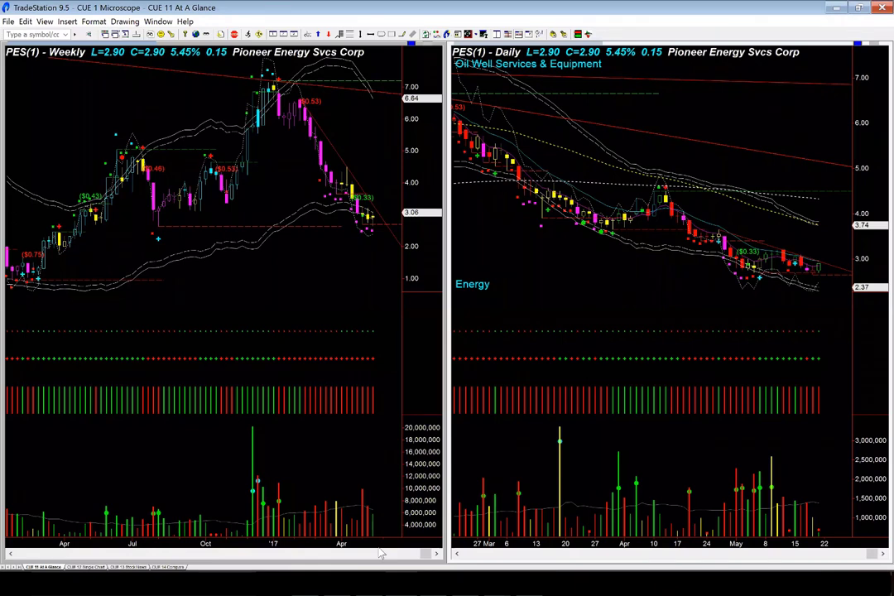
pyautogui.moveTo(323, 112); pyautogui.dragTo(385, 202)
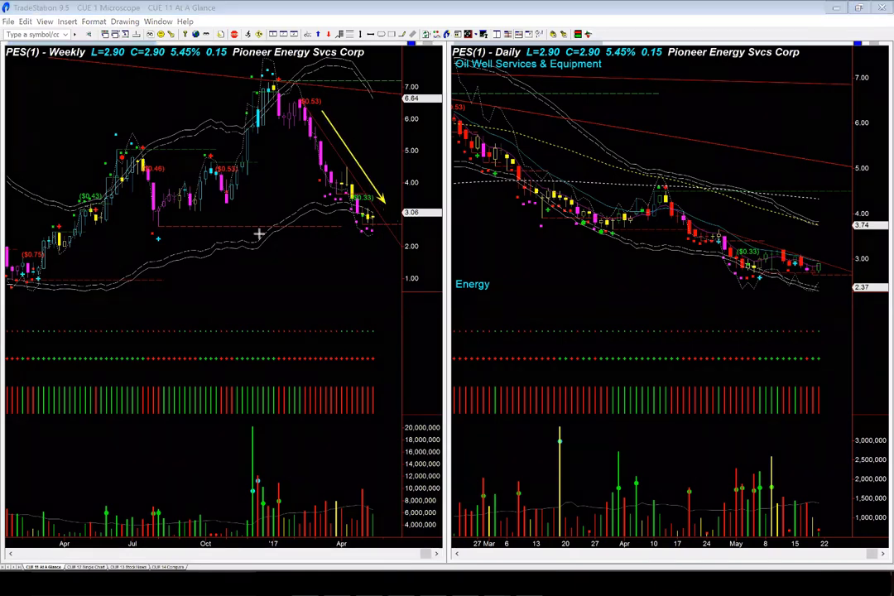
pyautogui.moveTo(175, 228); pyautogui.dragTo(392, 227)
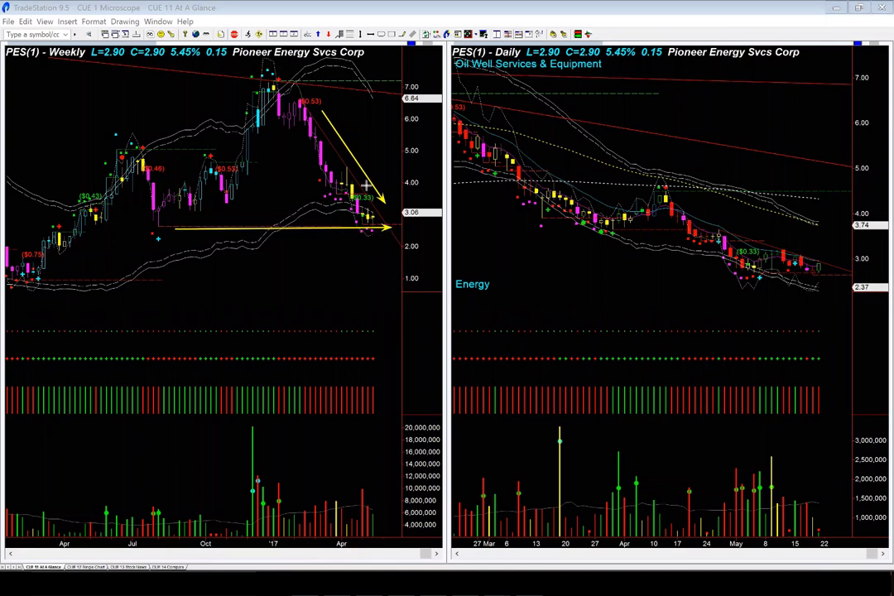
pyautogui.moveTo(377, 161); pyautogui.dragTo(365, 201)
pyautogui.moveTo(307, 218); pyautogui.dragTo(377, 219)
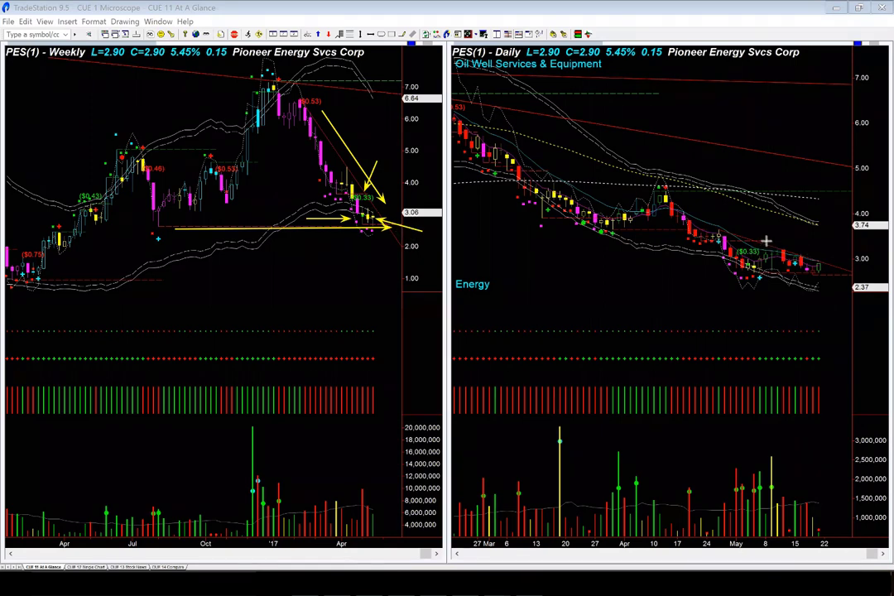
# - Mark PES's descending daily resistance line, May support level and a break upward from the latest candle with arrows, and clear them
pyautogui.moveTo(766, 241); pyautogui.dragTo(834, 263)
pyautogui.moveTo(768, 279); pyautogui.dragTo(810, 279)
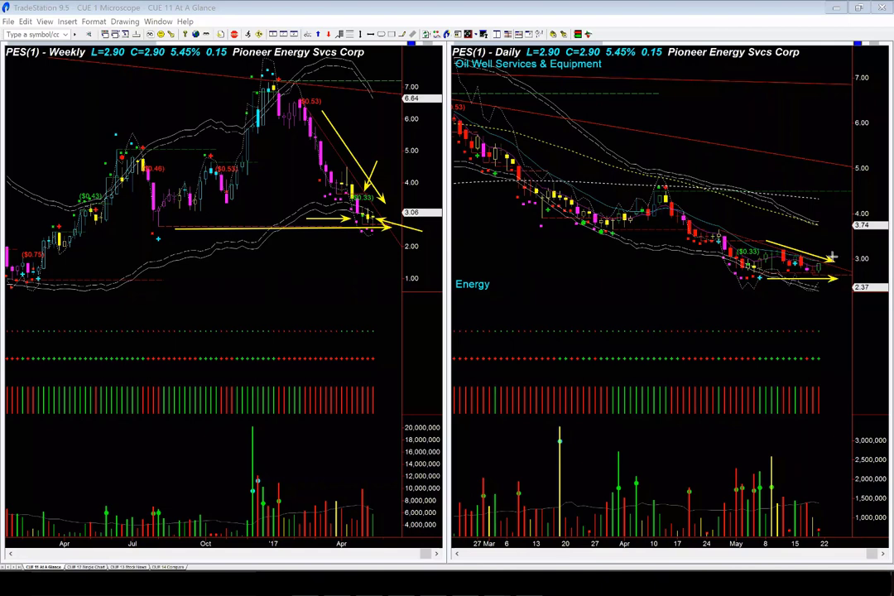
pyautogui.moveTo(822, 267); pyautogui.dragTo(836, 252)
pyautogui.press('Escape')
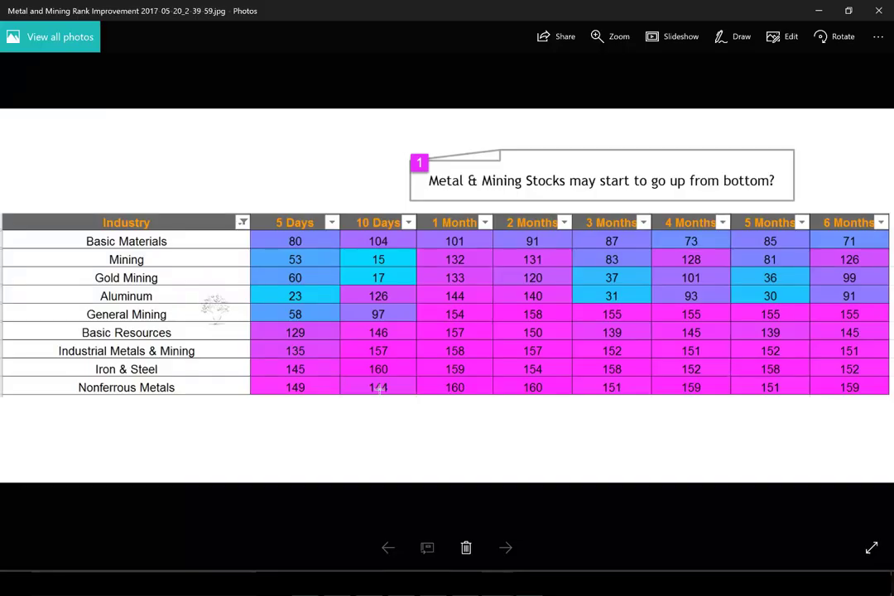
# - Mark the metal and mining industries' rank moves toward 5 Days and the note above the table with arrows, and clear them
pyautogui.moveTo(792, 400); pyautogui.dragTo(335, 398)
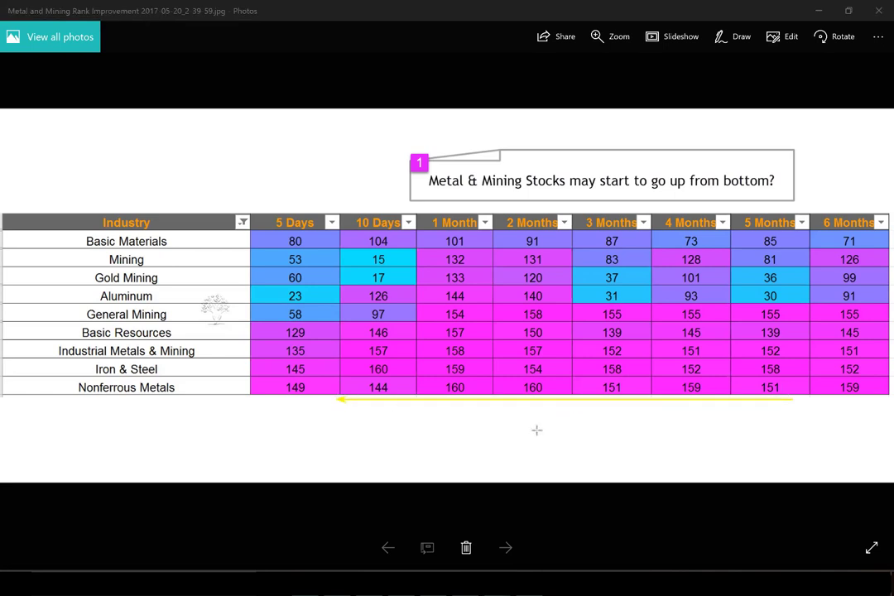
pyautogui.moveTo(522, 264); pyautogui.dragTo(511, 264)
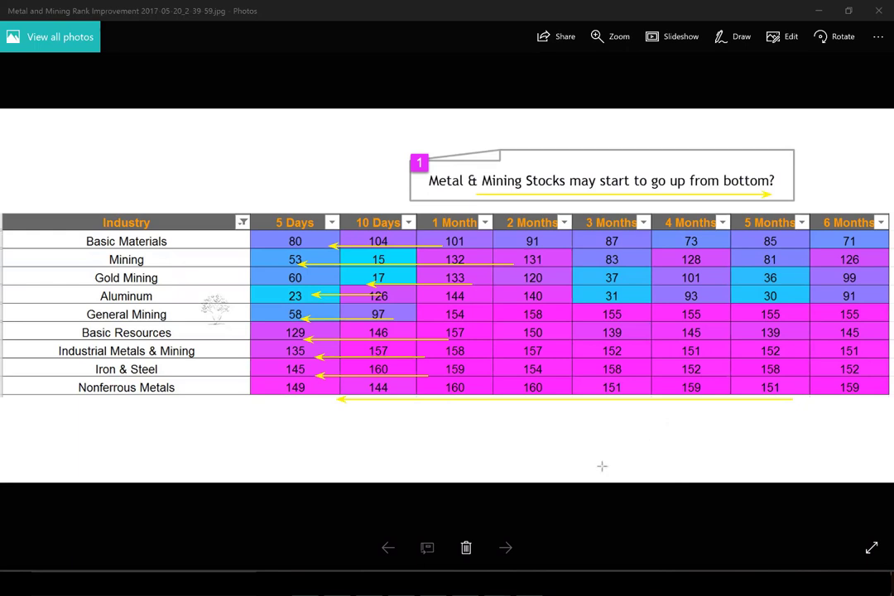
pyautogui.press('e')
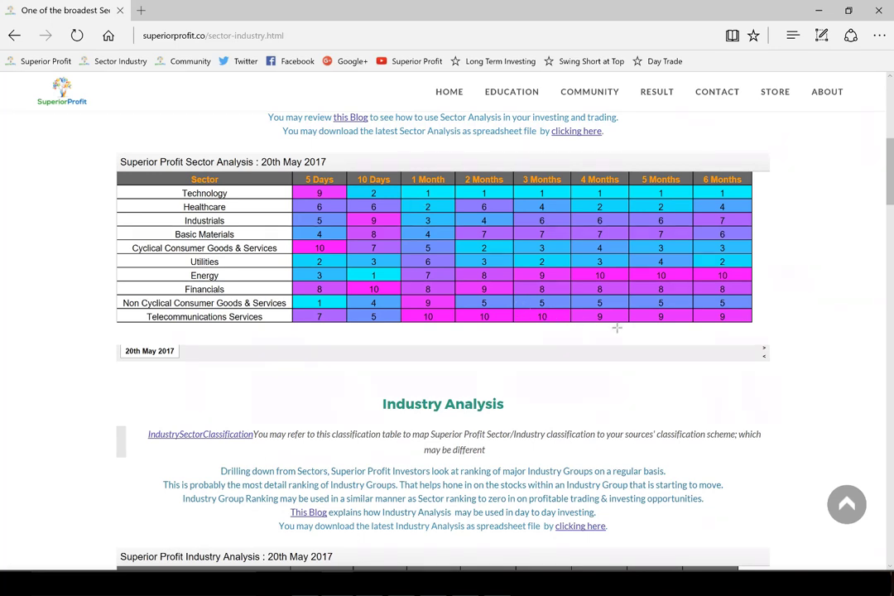
# - Mark the Telecommunications Services row's rank changes in the 20th May 2017 sector table with arrows, and clear them
pyautogui.moveTo(617, 328); pyautogui.dragTo(323, 327)
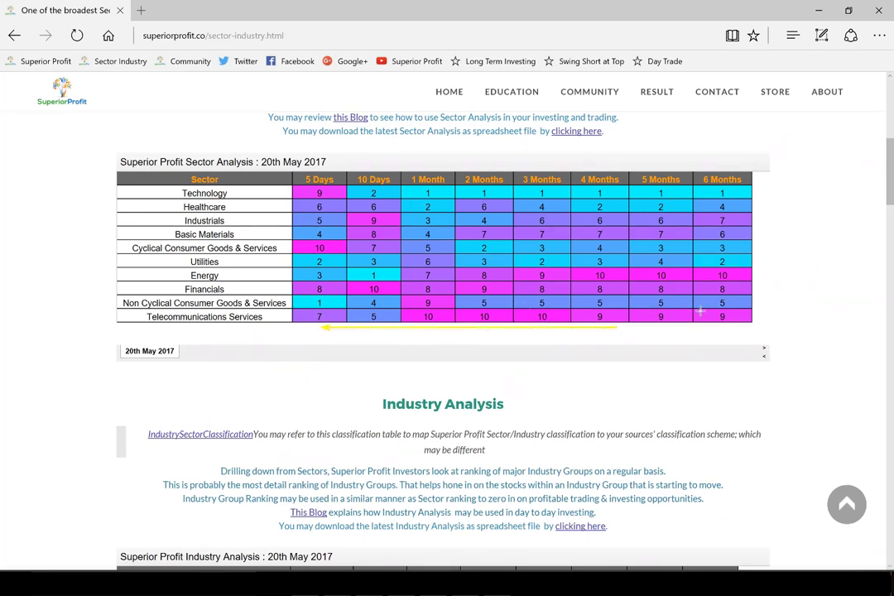
pyautogui.moveTo(704, 316); pyautogui.dragTo(443, 318)
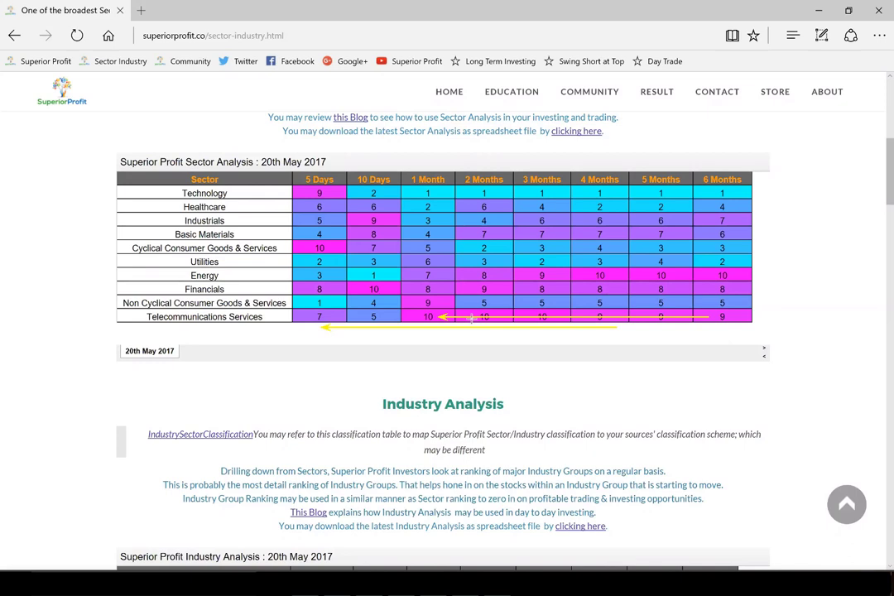
pyautogui.press('Escape')
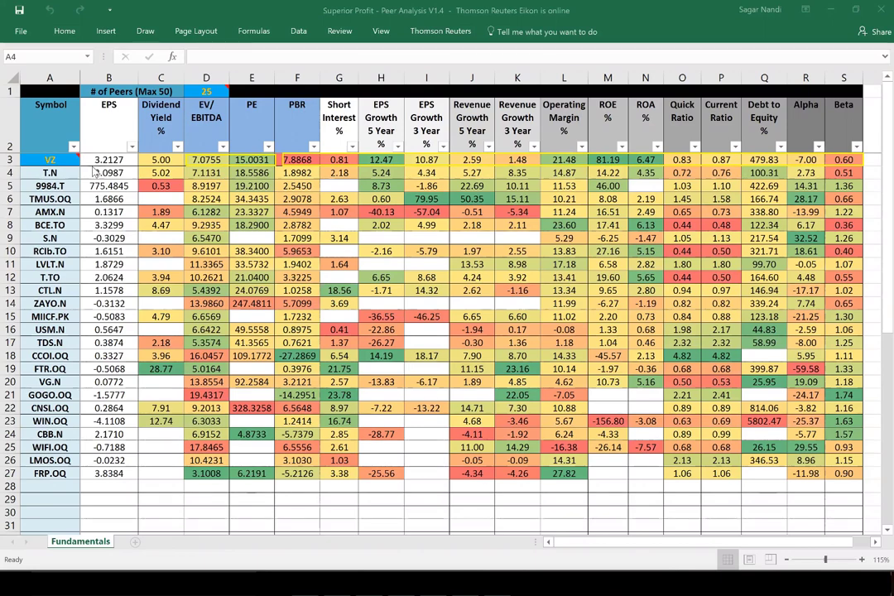
# - Examine the peer fundamentals for VZ and T, and switch to TradeStation's VZ chart
pyautogui.moveTo(54, 158)
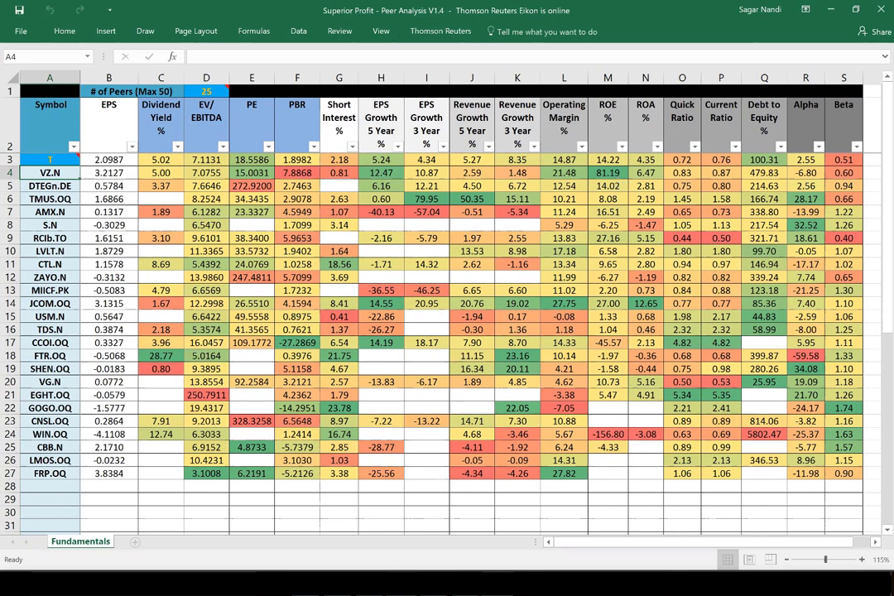
pyautogui.moveTo(401, 584)
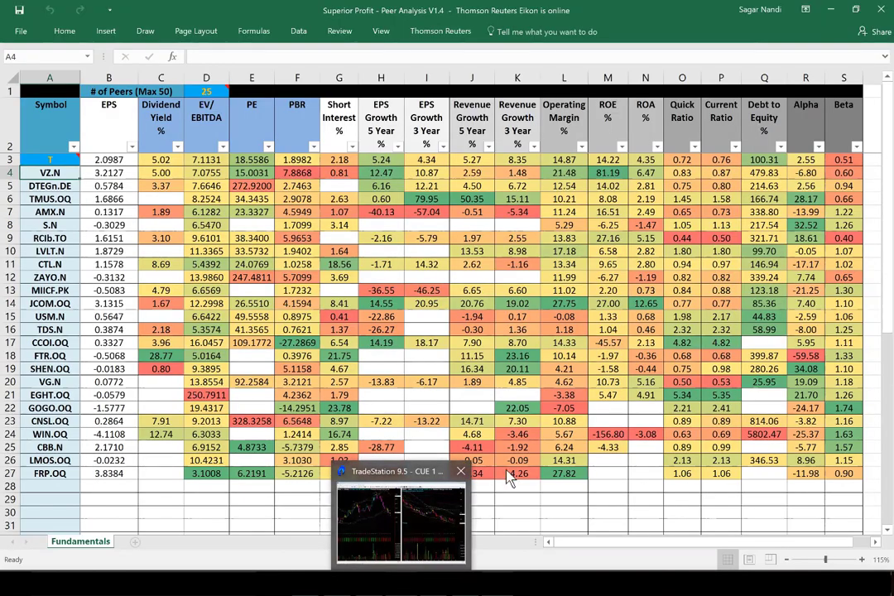
pyautogui.click(439, 517)
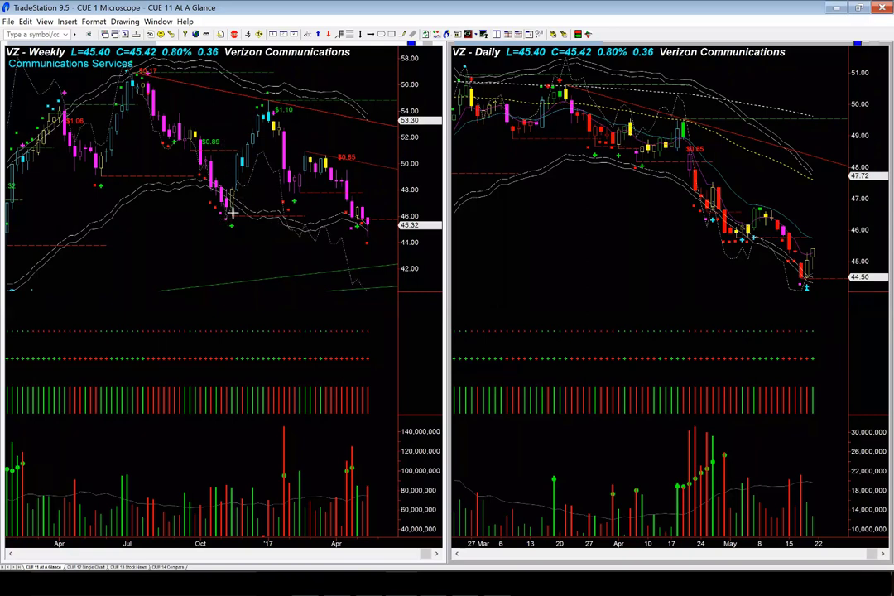
# - Mark VZ's weekly support level just below 46, its dip and rebound there, and the April volume bars with arrows
pyautogui.moveTo(224, 219); pyautogui.dragTo(394, 219)
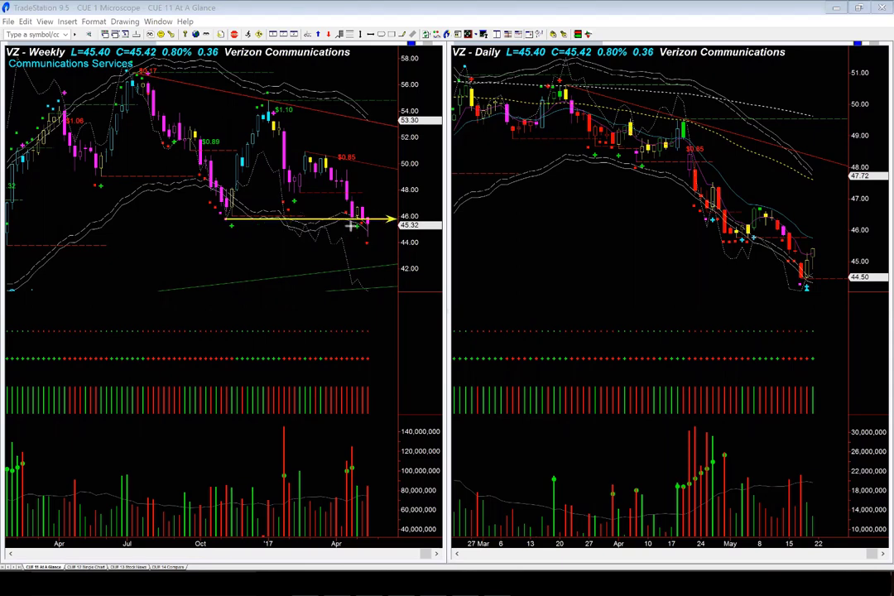
pyautogui.moveTo(351, 226)
pyautogui.mouseDown()
pyautogui.moveTo(361, 238)
pyautogui.moveTo(374, 234)
pyautogui.moveTo(378, 217)
pyautogui.mouseUp()
pyautogui.moveTo(313, 436); pyautogui.dragTo(344, 461)
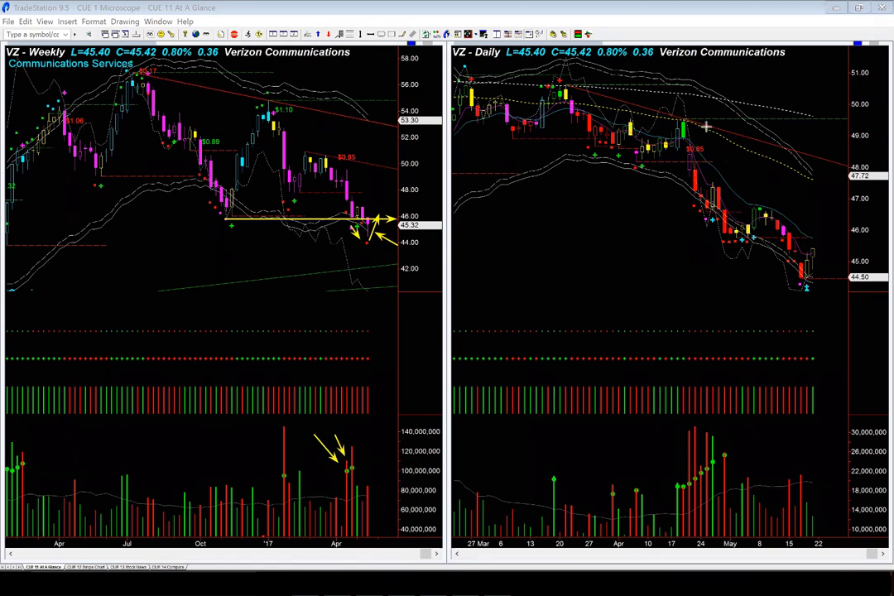
# - Mark VZ's daily downtrend since late April, its mid-May low and a pullback and rebound after the latest candle with arrows
pyautogui.moveTo(705, 125); pyautogui.dragTo(866, 219)
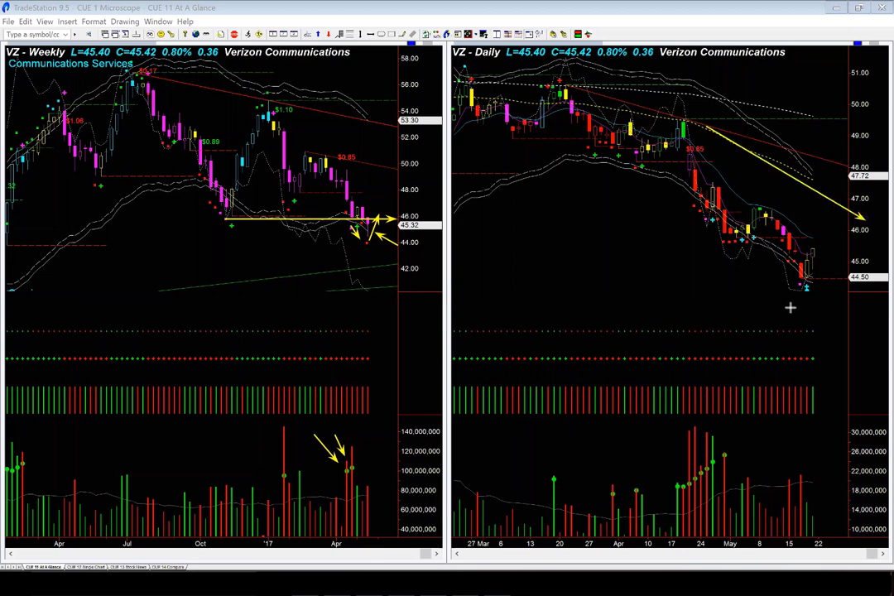
pyautogui.moveTo(766, 305); pyautogui.dragTo(803, 290)
pyautogui.click(815, 250)
pyautogui.moveTo(820, 236)
pyautogui.mouseDown()
pyautogui.moveTo(821, 228)
pyautogui.moveTo(832, 255)
pyautogui.mouseUp()
pyautogui.moveTo(831, 255); pyautogui.dragTo(843, 234)
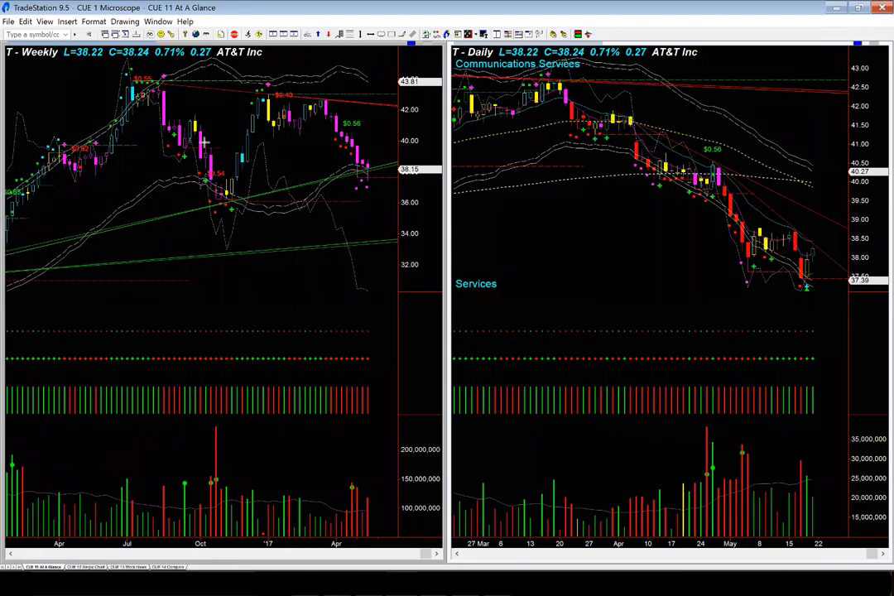
# - Mark T's weekly swings, the rising support line from the autumn low and the latest weekly candle with arrows
pyautogui.moveTo(178, 97)
pyautogui.mouseDown()
pyautogui.moveTo(220, 176)
pyautogui.moveTo(265, 98)
pyautogui.moveTo(356, 176)
pyautogui.mouseUp()
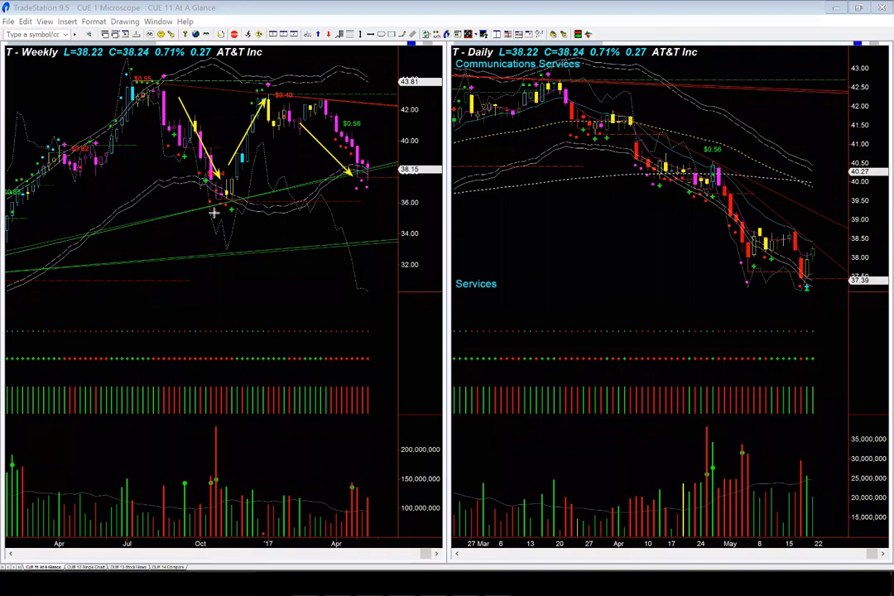
pyautogui.moveTo(214, 212)
pyautogui.mouseDown()
pyautogui.moveTo(355, 190)
pyautogui.moveTo(396, 172)
pyautogui.moveTo(375, 164)
pyautogui.mouseUp()
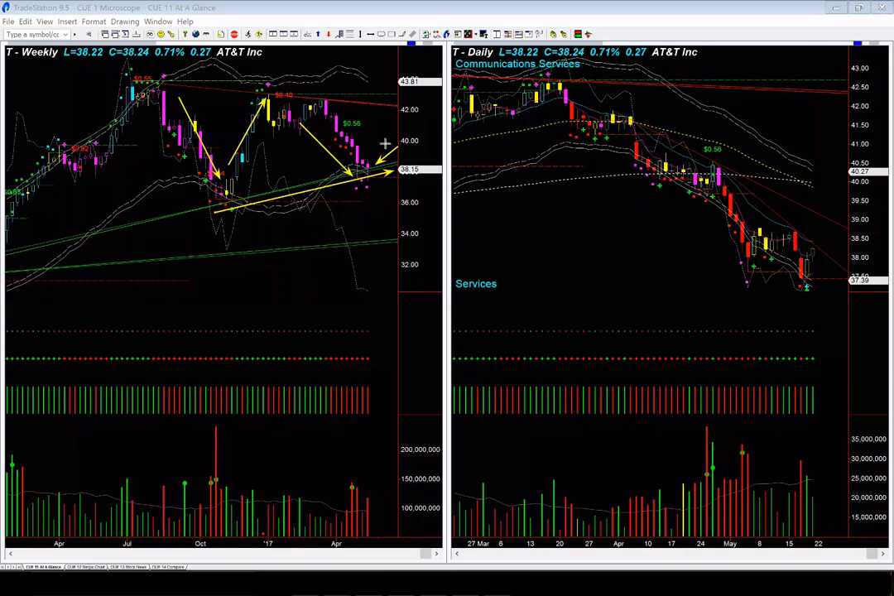
pyautogui.moveTo(389, 140); pyautogui.dragTo(375, 161)
# - Mark T's mid-May daily dip below the early May low and its rebound with arrows, point at the weekly support, and clear all arrows
pyautogui.moveTo(739, 315); pyautogui.dragTo(806, 292)
pyautogui.moveTo(743, 275); pyautogui.dragTo(815, 275)
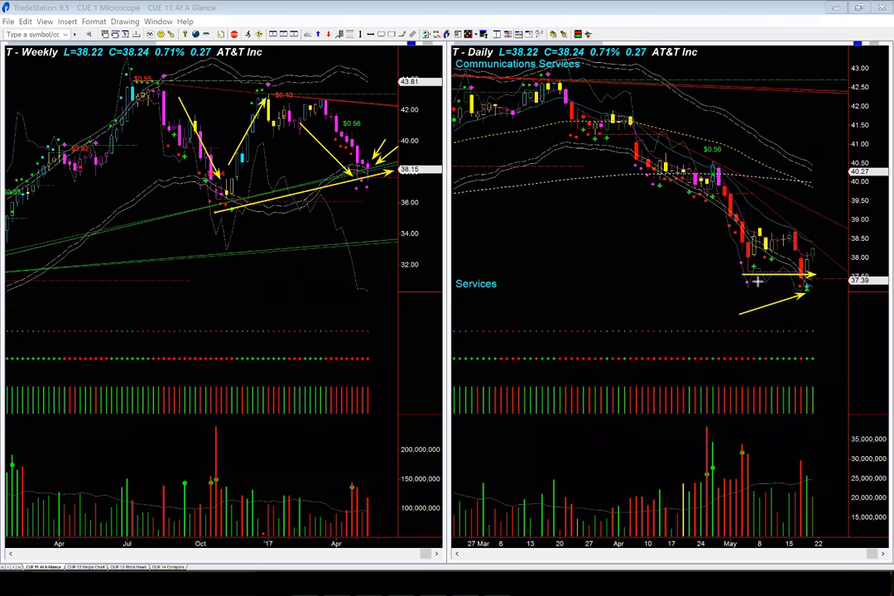
pyautogui.moveTo(781, 252)
pyautogui.mouseDown()
pyautogui.moveTo(796, 289)
pyautogui.moveTo(824, 274)
pyautogui.mouseUp()
pyautogui.moveTo(827, 303); pyautogui.dragTo(809, 290)
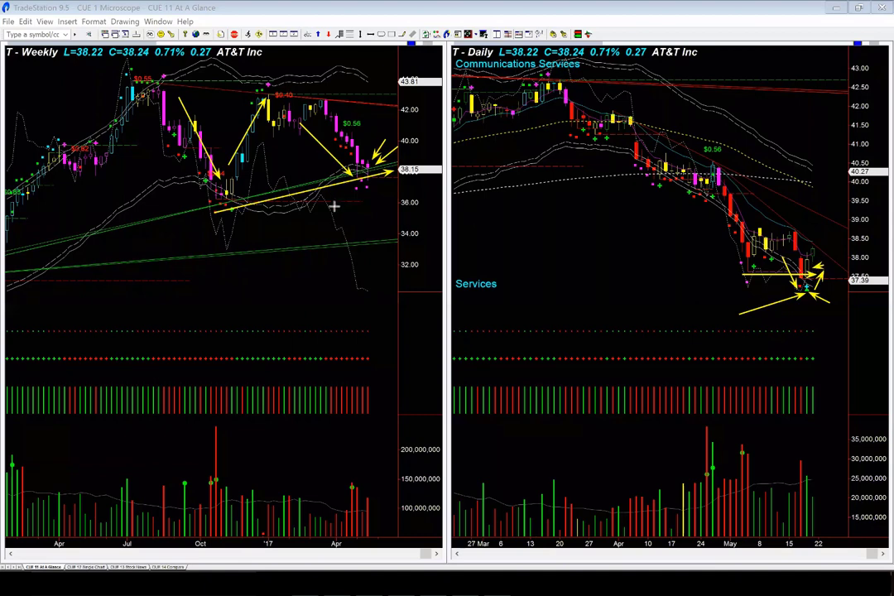
pyautogui.moveTo(336, 205); pyautogui.dragTo(365, 176)
pyautogui.press('Escape')
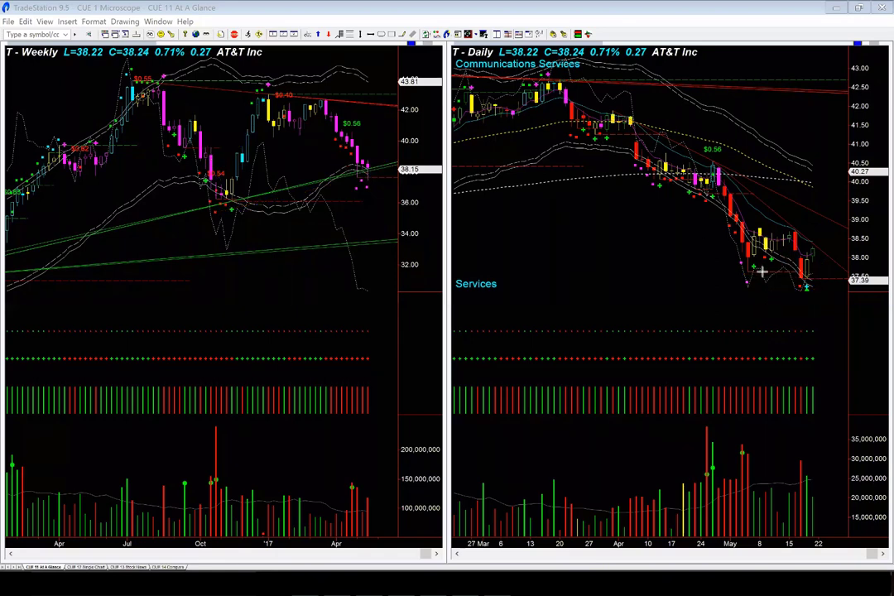
# - Mark T's early May daily support level, descending resistance line and latest daily candle with arrows, and clear them
pyautogui.moveTo(762, 271); pyautogui.dragTo(836, 273)
pyautogui.moveTo(801, 226); pyautogui.dragTo(845, 266)
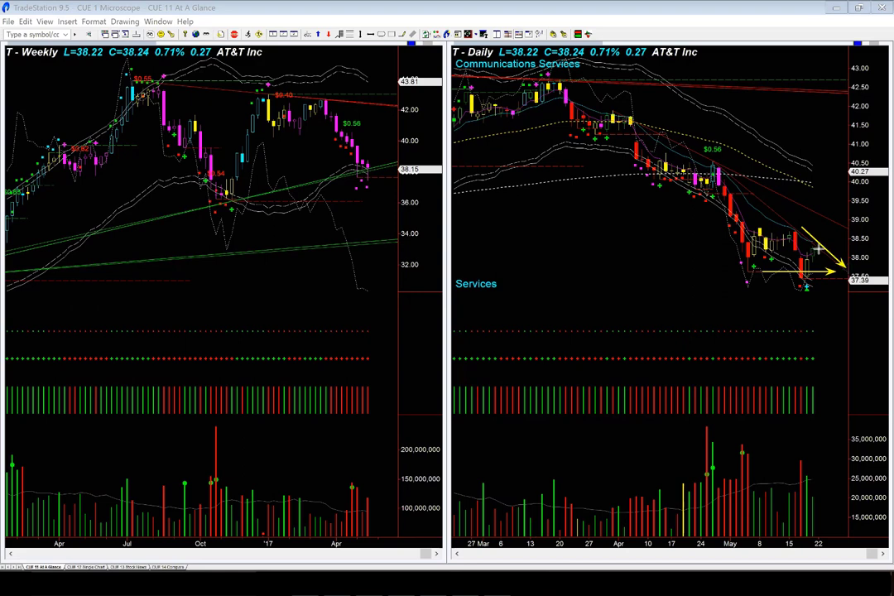
pyautogui.moveTo(835, 237); pyautogui.dragTo(818, 248)
pyautogui.press('Delete')
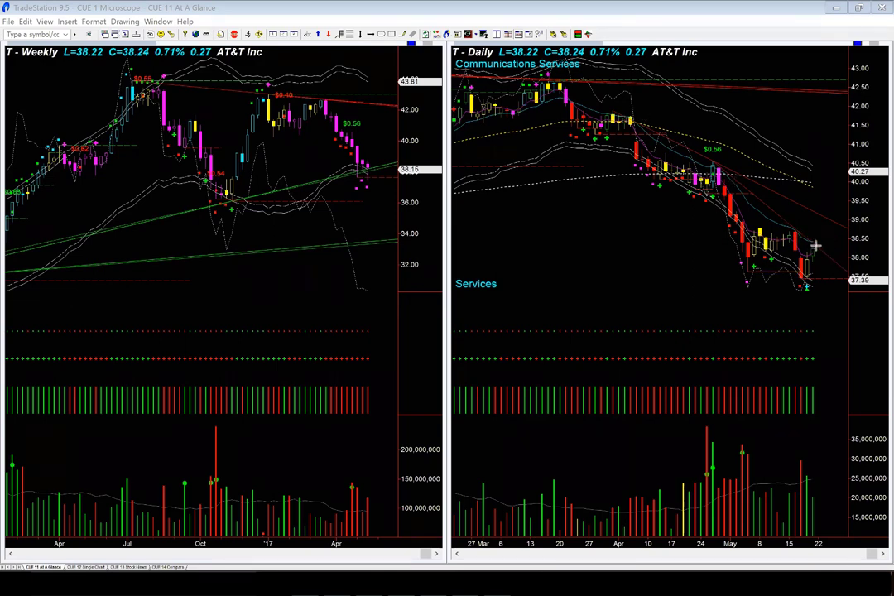
# - Sketch a zigzag of arrows from T's latest daily candle and point arrows at the mid-May daily low
pyautogui.moveTo(817, 245); pyautogui.dragTo(850, 245)
pyautogui.moveTo(751, 288); pyautogui.dragTo(788, 275)
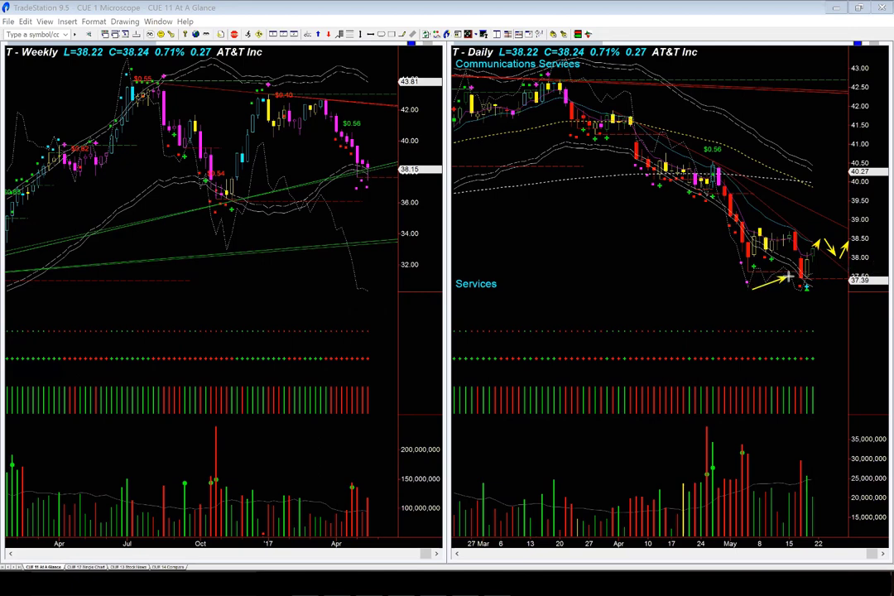
pyautogui.moveTo(836, 293); pyautogui.dragTo(810, 287)
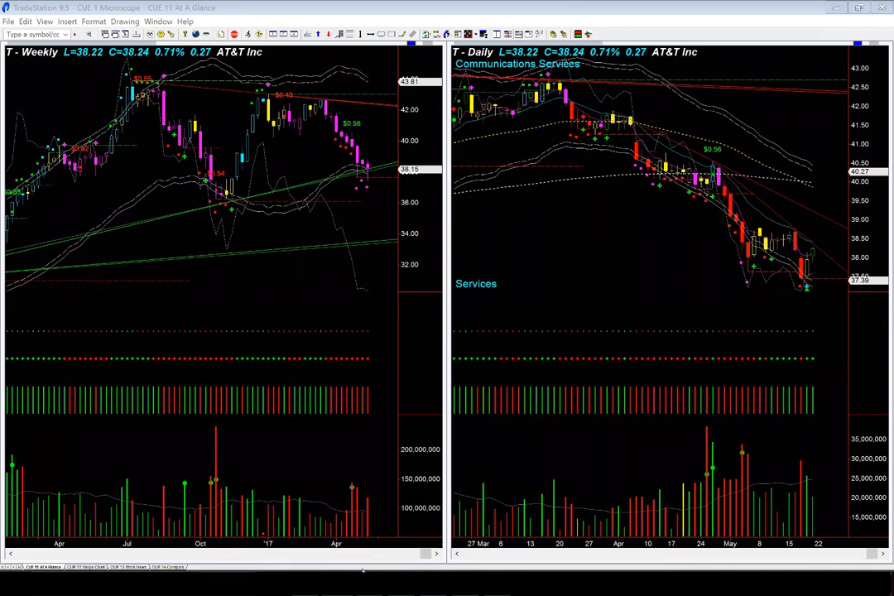
# - Switch to the browser's sector table, mark the Technology row's ranks from 6 Months to 5 Days with arrows, and clear them
pyautogui.hotkey('alt', 'Tab')
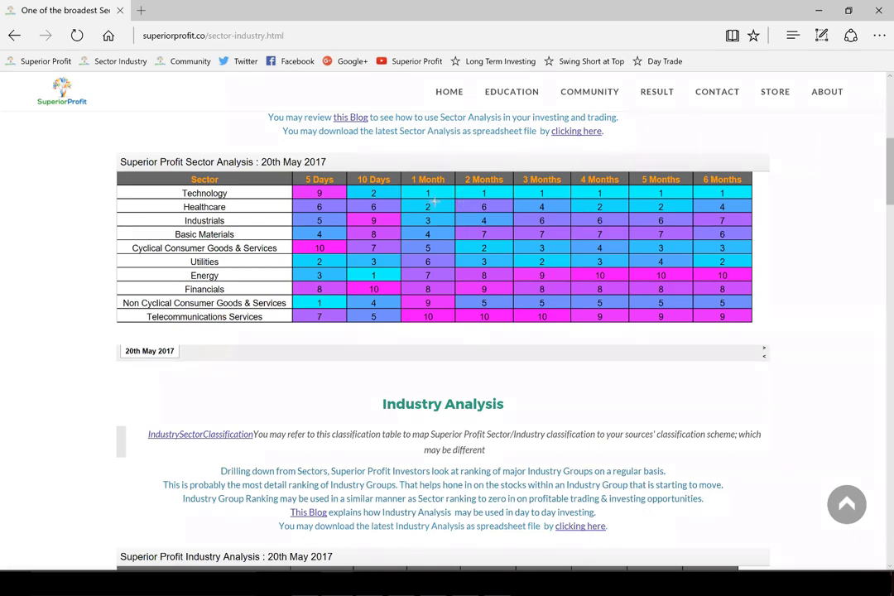
pyautogui.moveTo(459, 199); pyautogui.dragTo(337, 199)
pyautogui.moveTo(722, 196); pyautogui.dragTo(397, 199)
pyautogui.moveTo(369, 154); pyautogui.dragTo(334, 185)
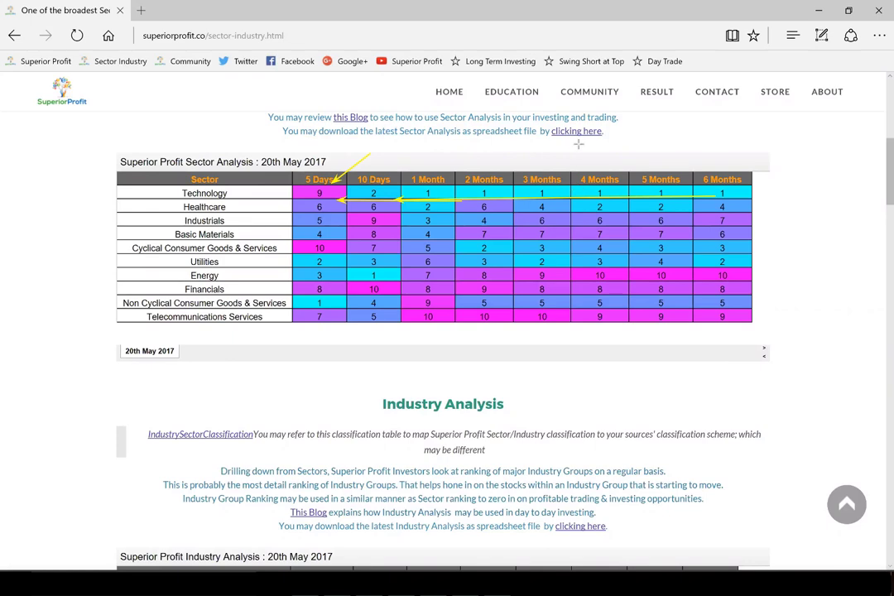
pyautogui.press('e')
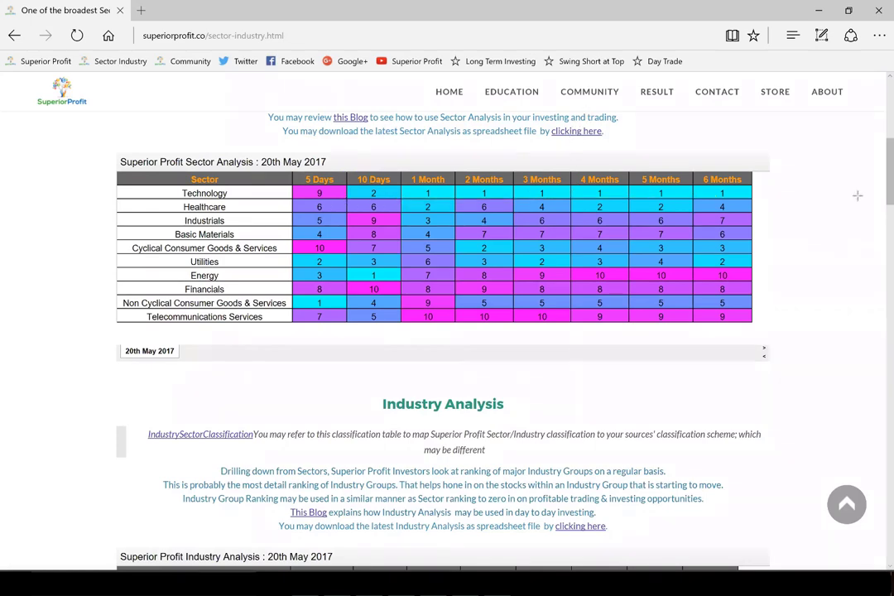
# - Mark the Electronic Office Equipment and Toys rows' rank changes in the industry table with arrows, and clear them
pyautogui.scroll(-5, 420, 115)
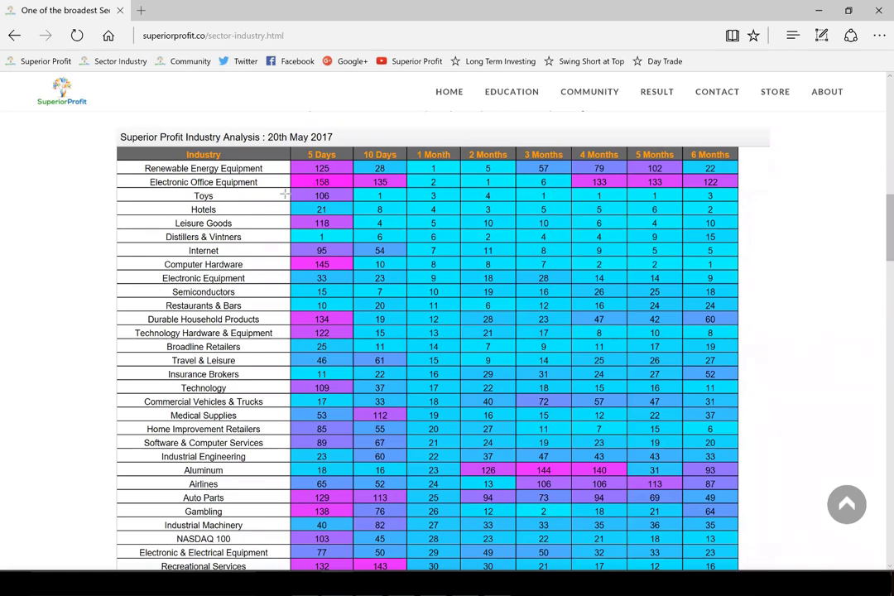
pyautogui.moveTo(285, 192); pyautogui.dragTo(215, 186)
pyautogui.moveTo(732, 187); pyautogui.dragTo(350, 188)
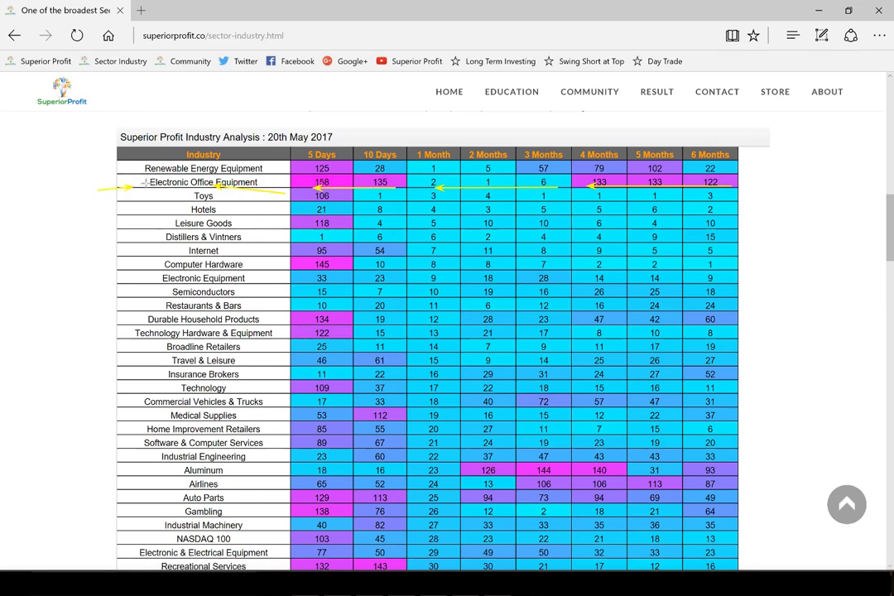
pyautogui.moveTo(98, 189); pyautogui.dragTo(145, 182)
pyautogui.moveTo(476, 203); pyautogui.dragTo(342, 199)
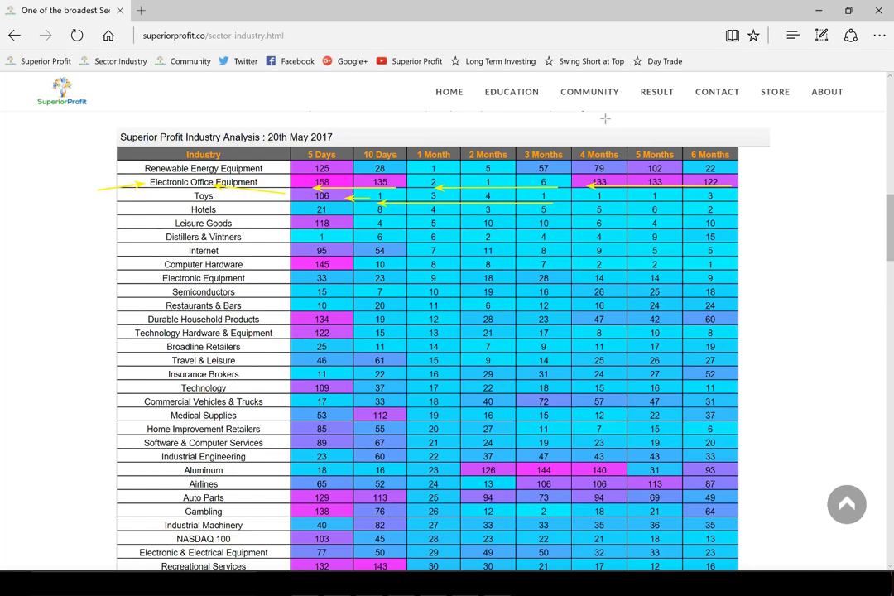
pyautogui.press('Escape')
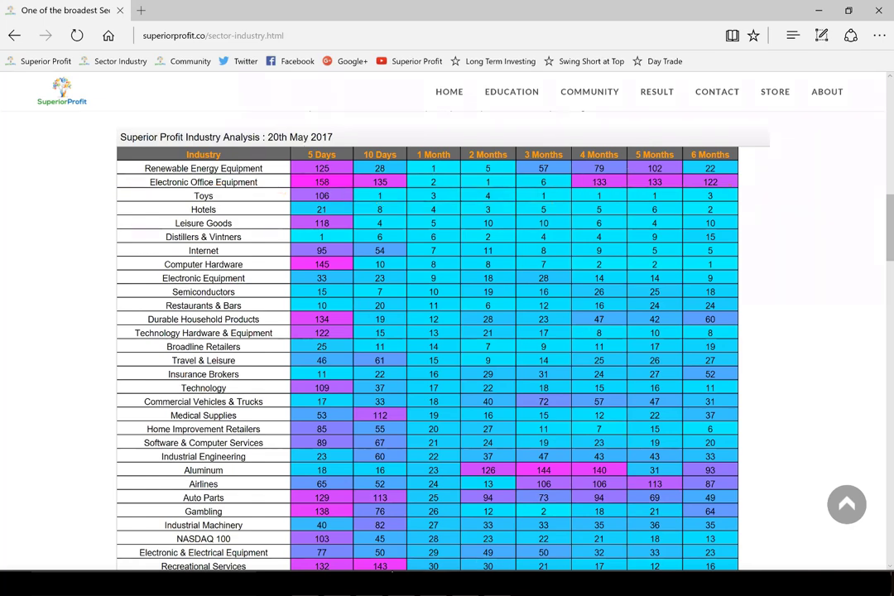
# - Switch to TradeStation, load MAT, and mark the weekly support line near the latest candles with arrows
pyautogui.hotkey('alt', 'Tab')
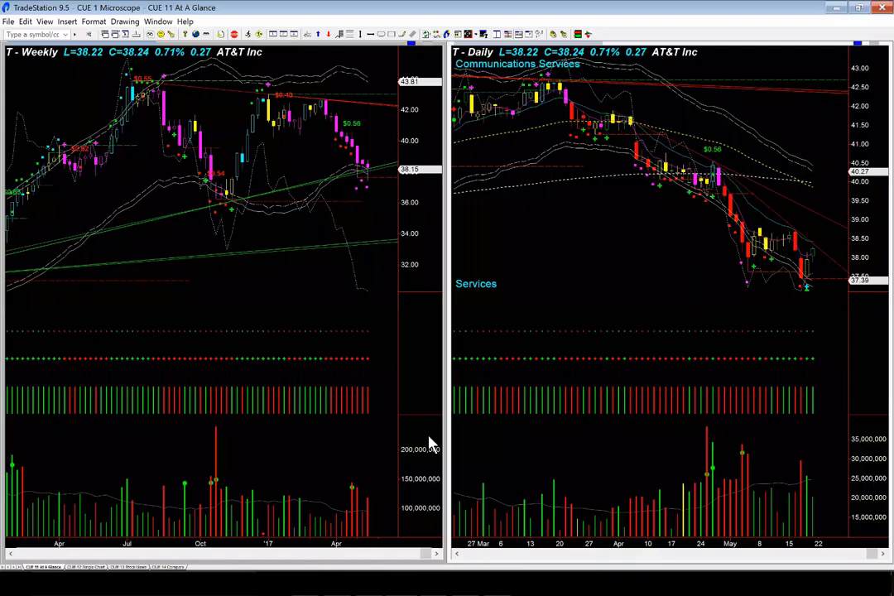
pyautogui.write('MAT')
pyautogui.press('Return')
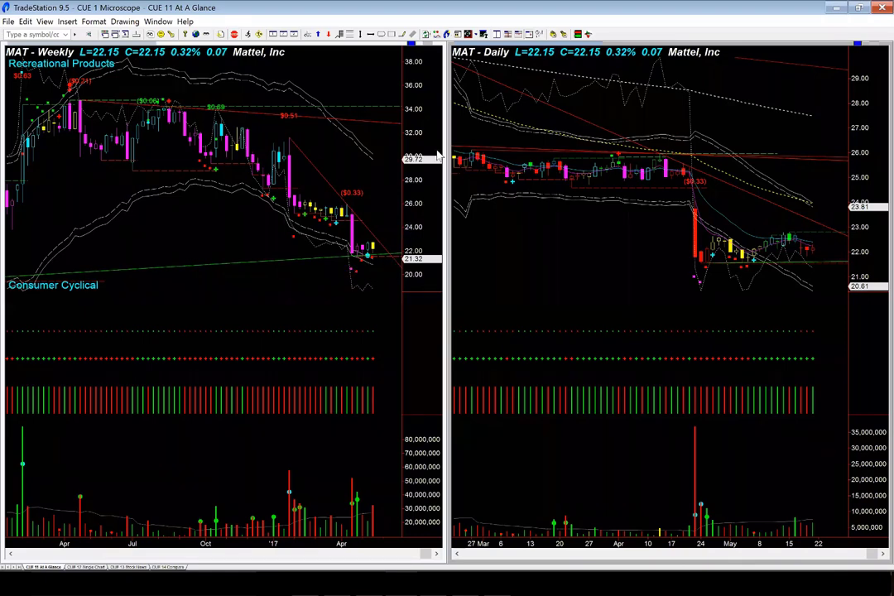
pyautogui.moveTo(256, 267); pyautogui.dragTo(390, 262)
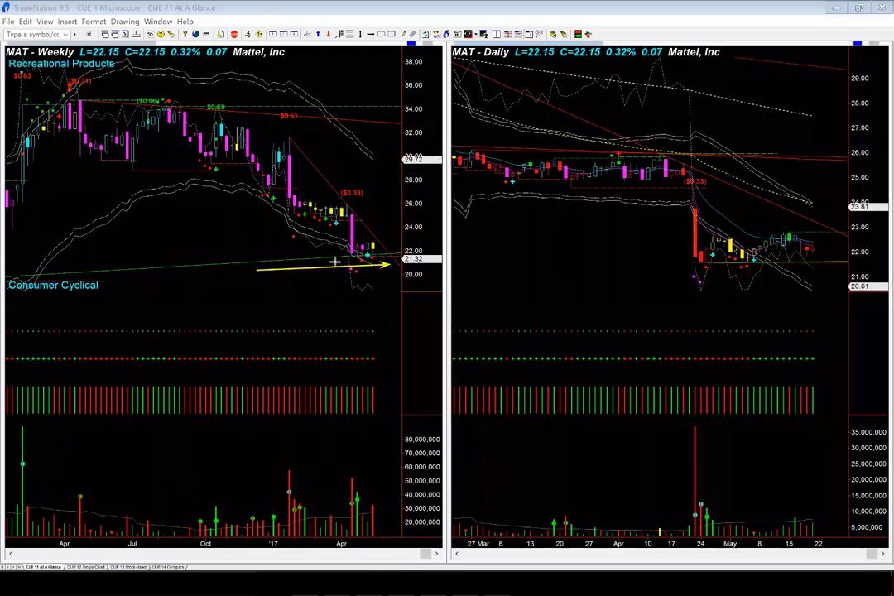
pyautogui.moveTo(316, 263); pyautogui.dragTo(394, 261)
# - Mark MAT's late April daily earnings drop, the earnings label and the low with arrows, and clear them
pyautogui.moveTo(679, 197); pyautogui.dragTo(687, 253)
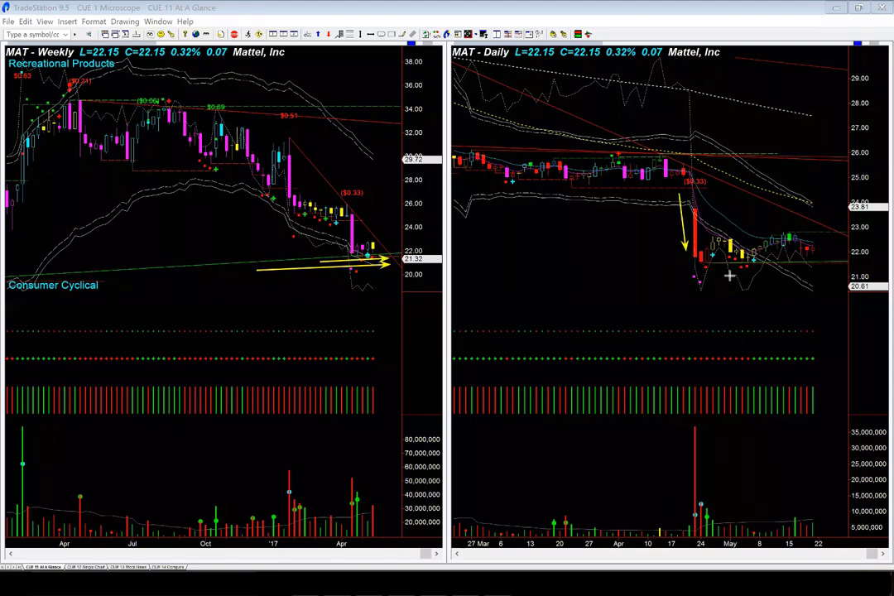
pyautogui.moveTo(734, 134); pyautogui.dragTo(704, 165)
pyautogui.moveTo(644, 265); pyautogui.dragTo(680, 265)
pyautogui.press('Escape')
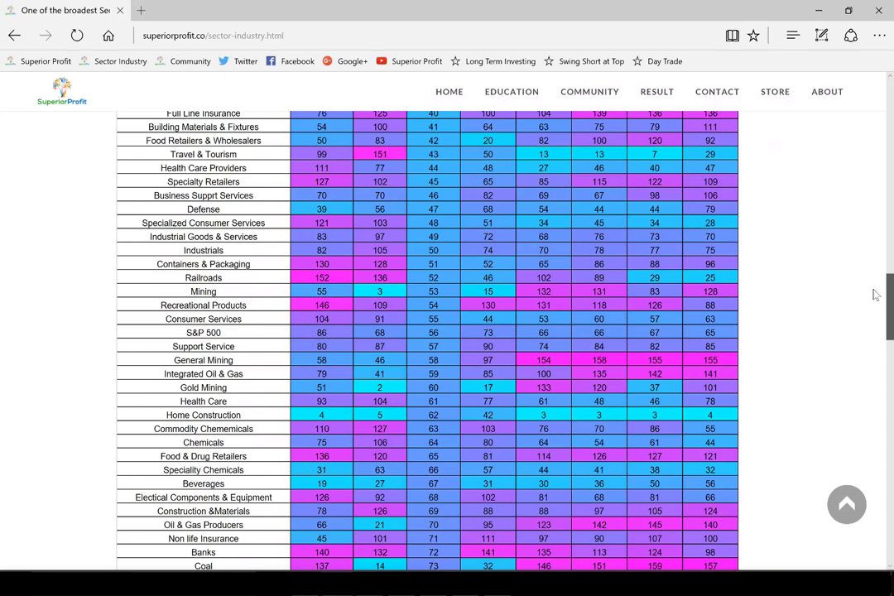
# - Mark the Oil Equipment and Iron & Steel rows' rank changes toward the short-term columns of the industry table with arrows
pyautogui.scroll(-10, 876, 294)
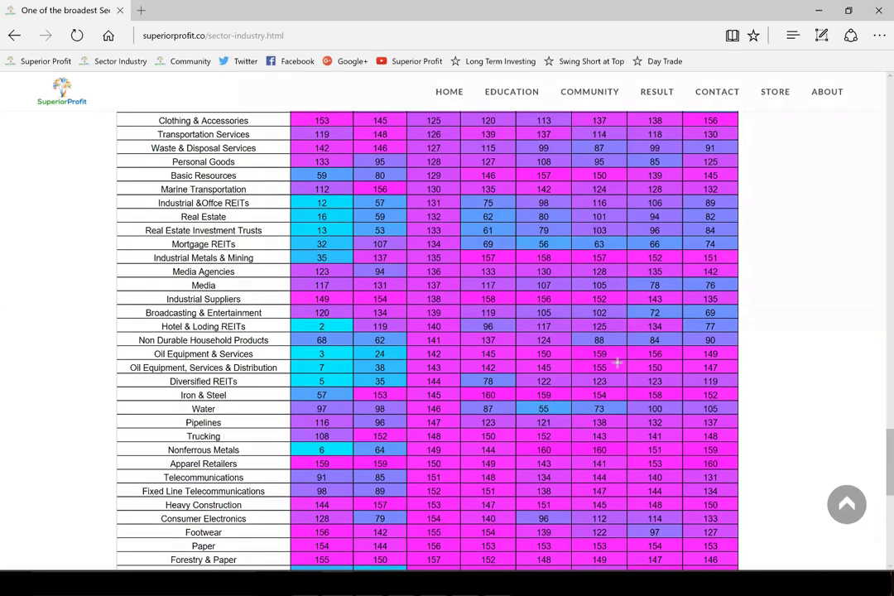
pyautogui.moveTo(617, 362); pyautogui.dragTo(367, 361)
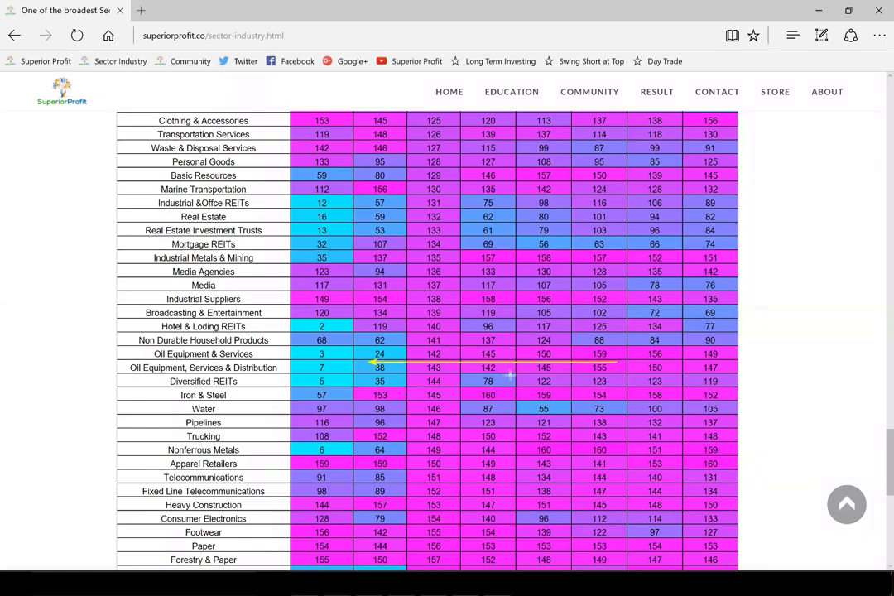
pyautogui.moveTo(511, 377); pyautogui.dragTo(365, 375)
pyautogui.moveTo(506, 400); pyautogui.dragTo(317, 399)
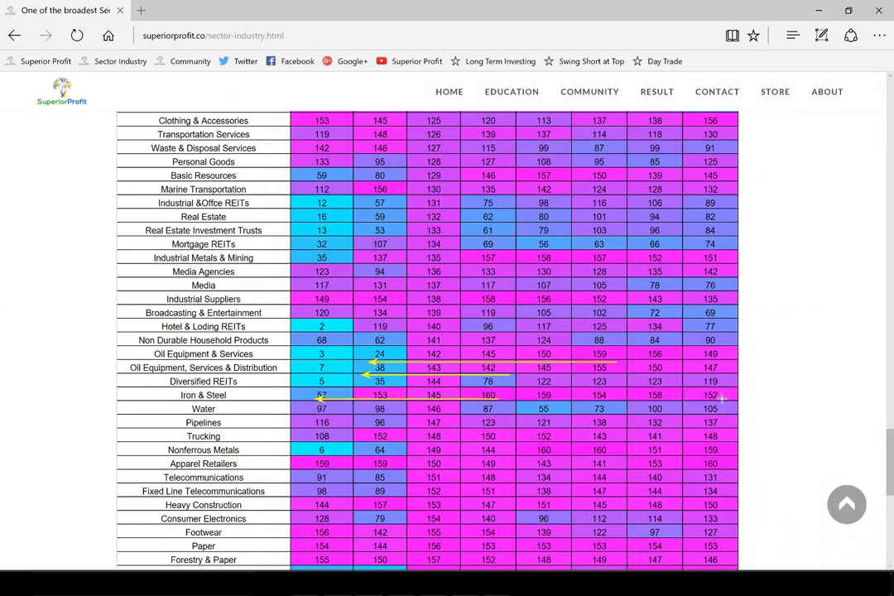
pyautogui.moveTo(722, 398); pyautogui.dragTo(339, 392)
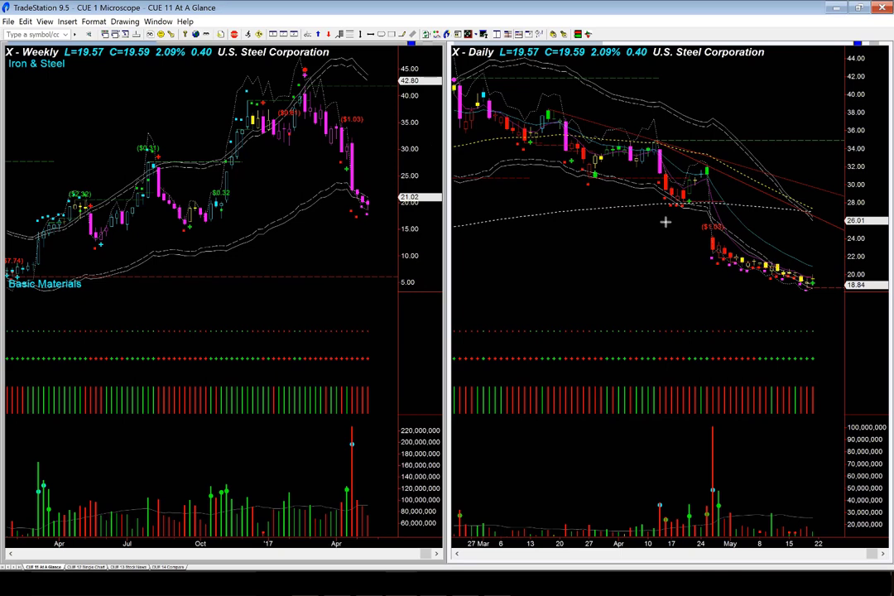
# - Mark X's April to May daily decline and its autumn weekly low level with arrows
pyautogui.moveTo(666, 223); pyautogui.dragTo(828, 324)
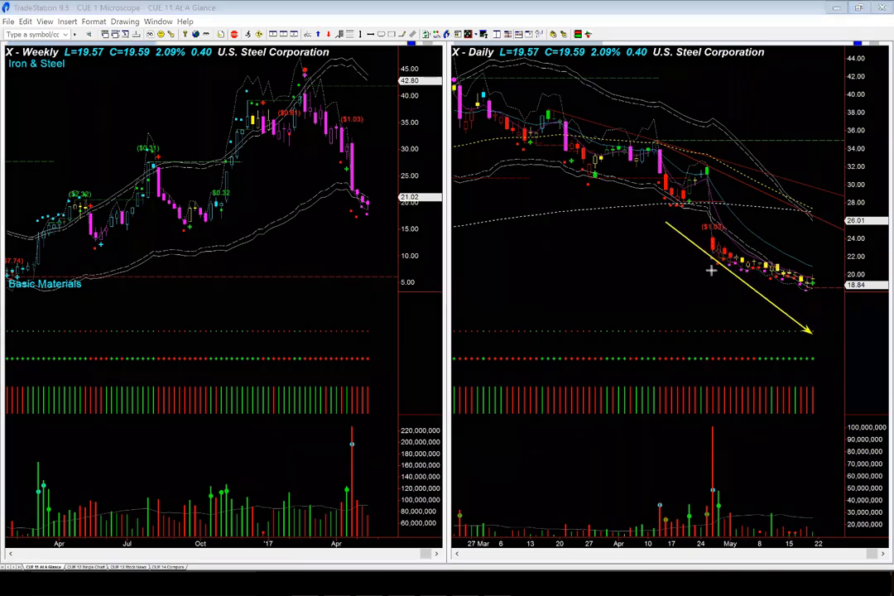
pyautogui.moveTo(700, 200)
pyautogui.mouseDown()
pyautogui.moveTo(701, 244)
pyautogui.moveTo(818, 295)
pyautogui.mouseUp()
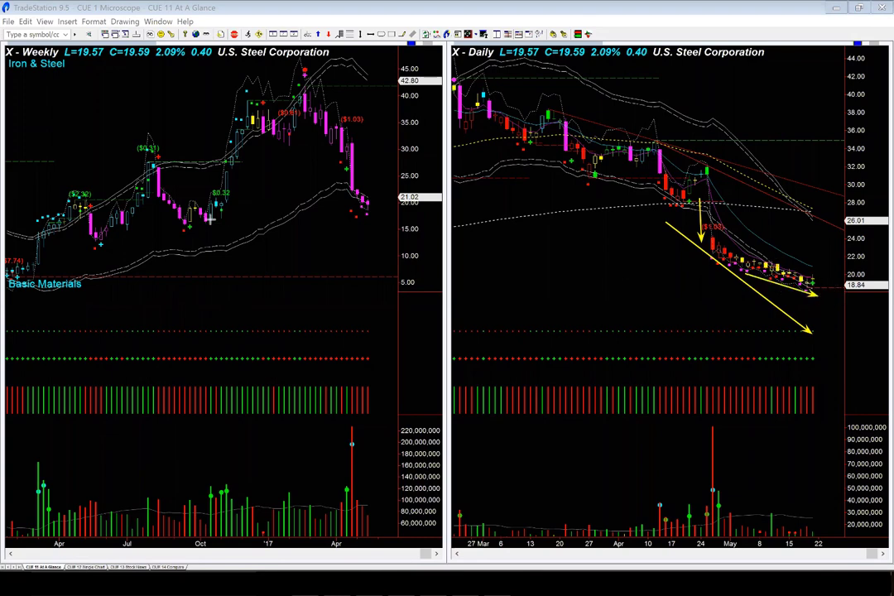
pyautogui.moveTo(196, 222)
pyautogui.mouseDown()
pyautogui.moveTo(366, 233)
pyautogui.moveTo(406, 222)
pyautogui.moveTo(380, 221)
pyautogui.mouseUp()
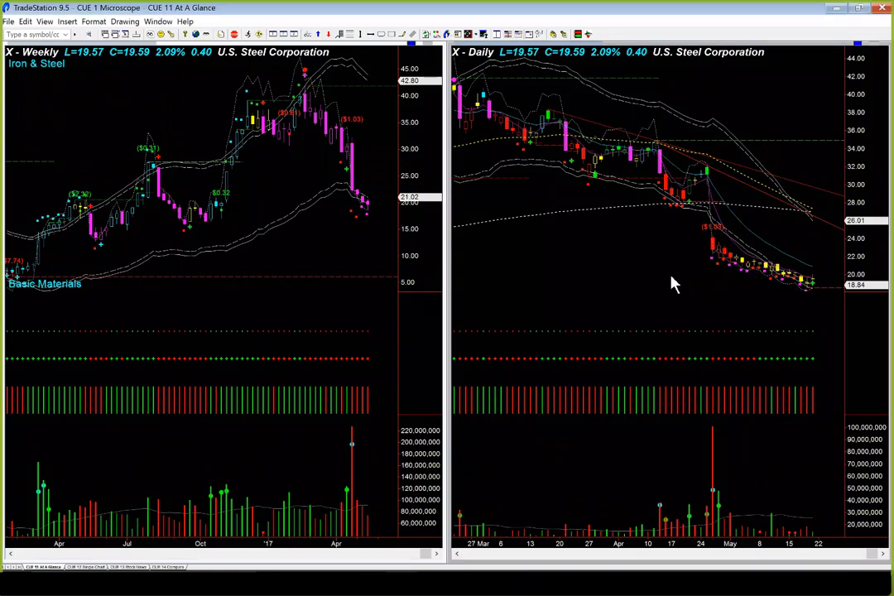
# - Load PLG, mark its weekly descending resistance, support level near 1.00 and latest candles with arrows, and clear them
pyautogui.write('PLG')
pyautogui.press('Return')
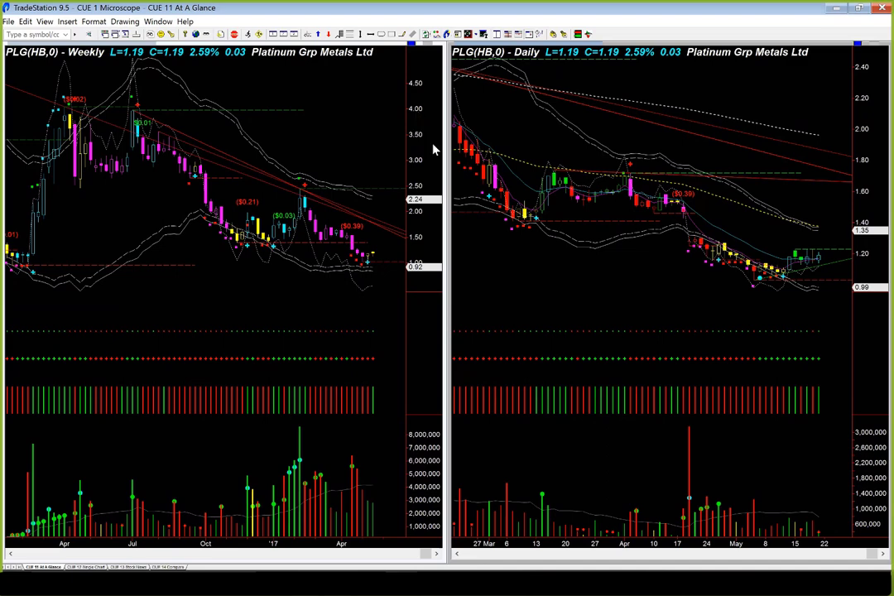
pyautogui.moveTo(199, 136); pyautogui.dragTo(393, 220)
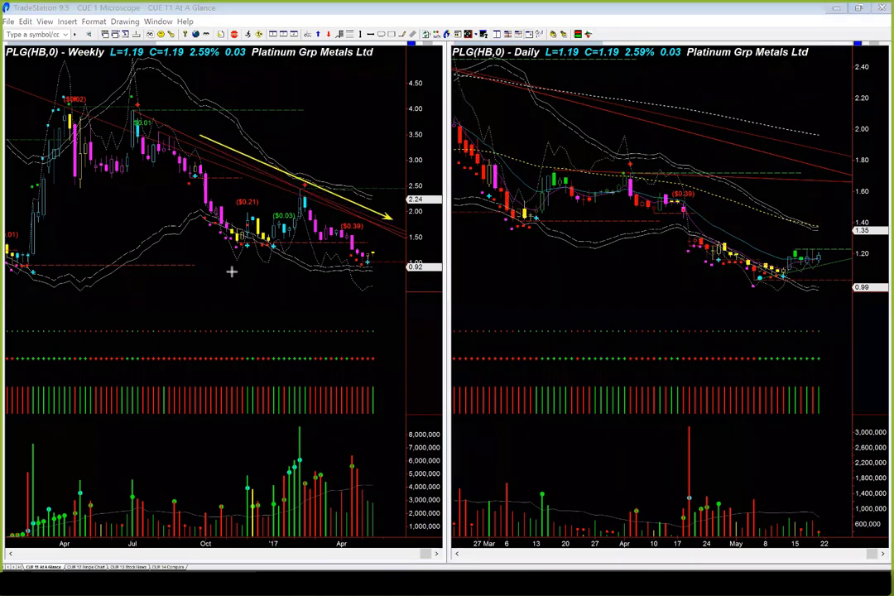
pyautogui.moveTo(187, 265); pyautogui.dragTo(370, 264)
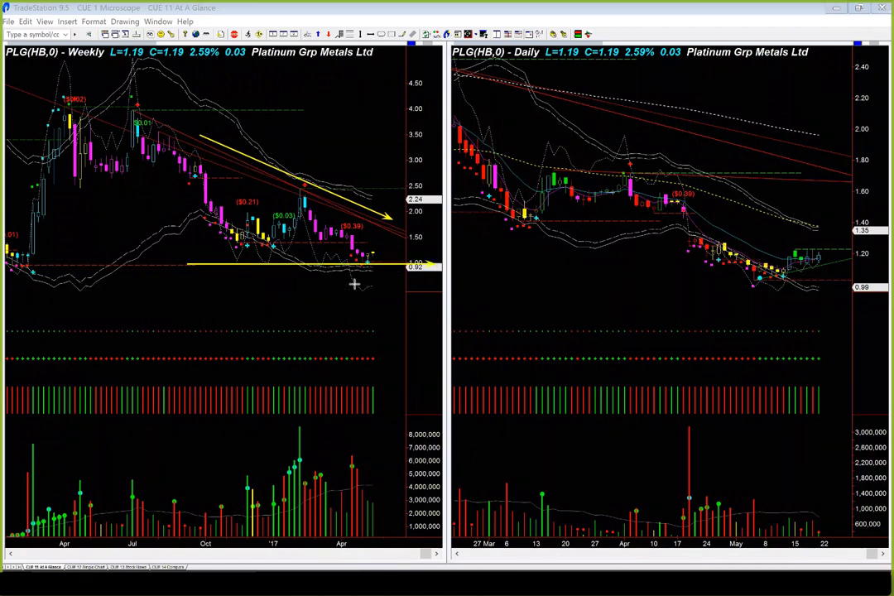
pyautogui.moveTo(339, 290); pyautogui.dragTo(379, 256)
pyautogui.click(273, 36)
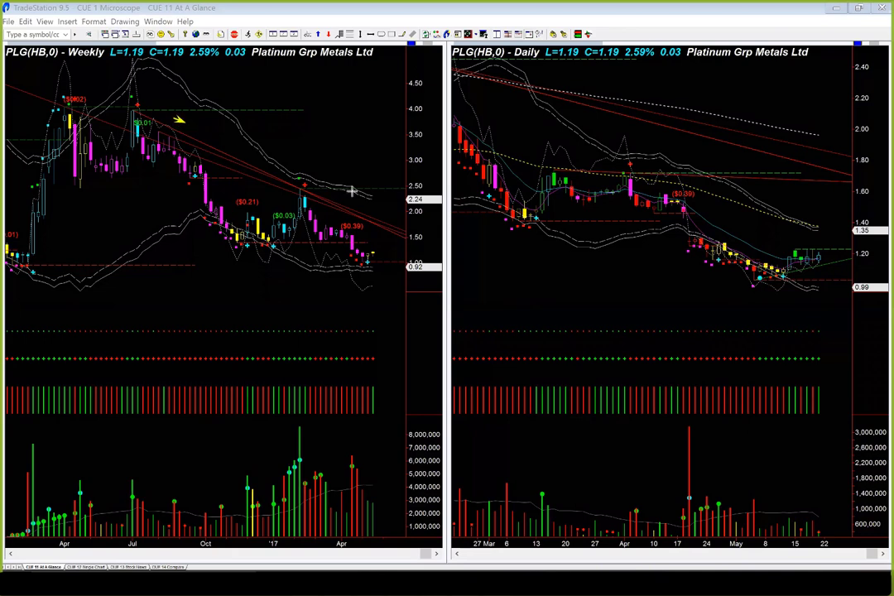
# - Redraw arrows along PLG's weekly descending resistance and support near 0.92, and point arrows at the latest weekly candles
pyautogui.moveTo(352, 192); pyautogui.dragTo(389, 208)
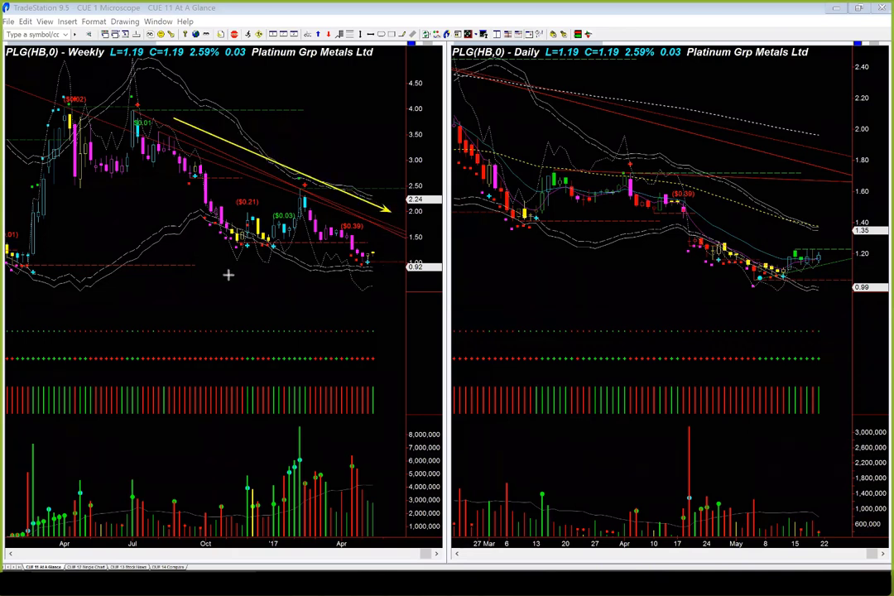
pyautogui.moveTo(181, 269); pyautogui.dragTo(396, 271)
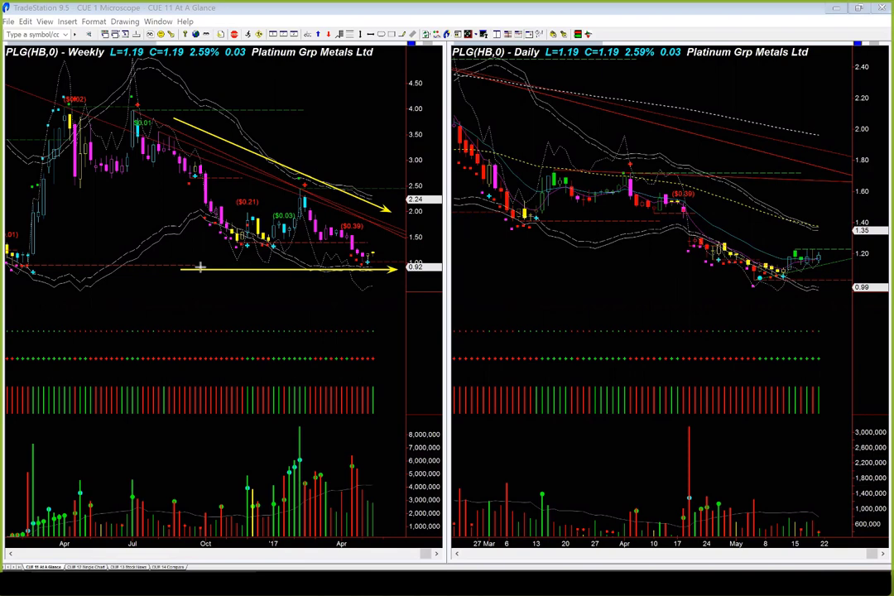
pyautogui.moveTo(201, 267); pyautogui.dragTo(390, 270)
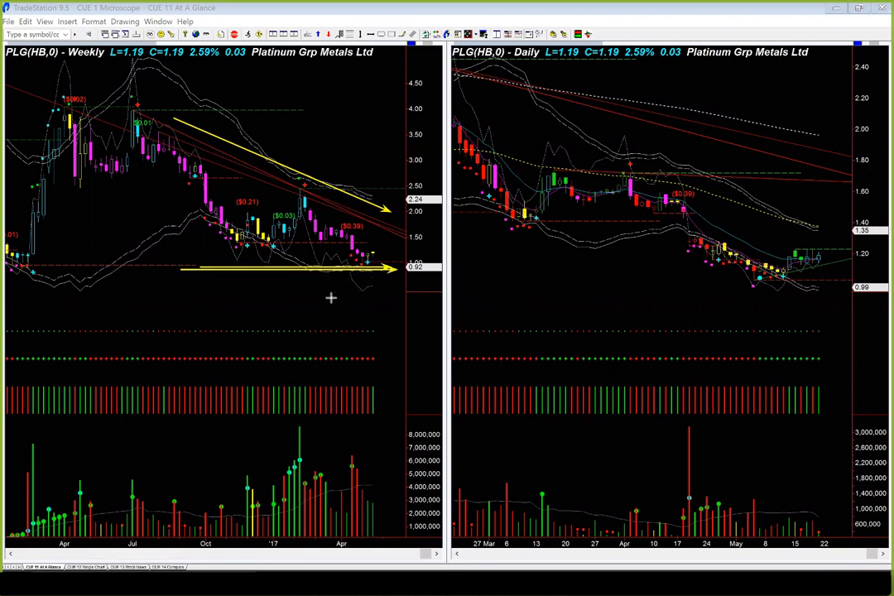
pyautogui.moveTo(331, 297); pyautogui.dragTo(368, 269)
pyautogui.moveTo(402, 242); pyautogui.dragTo(379, 253)
# - Mark PLG's daily earnings drop, decline to the early May low and rebound, plus the matching weekly turn, with arrows
pyautogui.moveTo(704, 149); pyautogui.dragTo(694, 187)
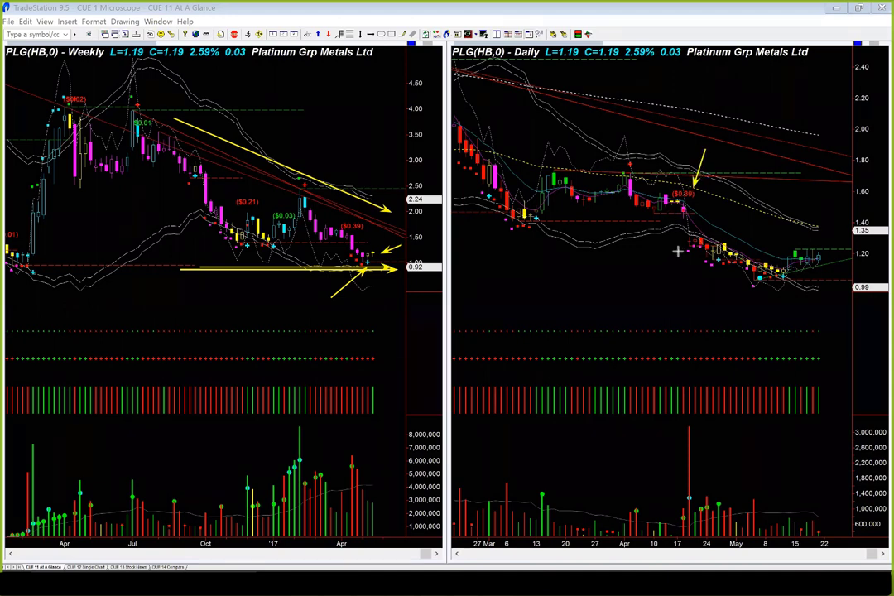
pyautogui.moveTo(673, 246); pyautogui.dragTo(759, 284)
pyautogui.moveTo(816, 311); pyautogui.dragTo(766, 284)
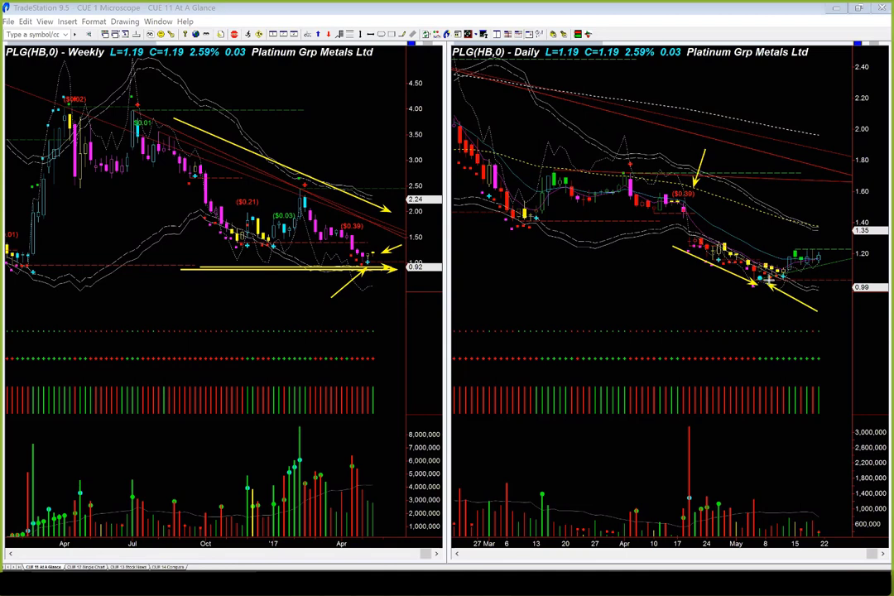
pyautogui.moveTo(770, 284); pyautogui.dragTo(844, 269)
pyautogui.moveTo(308, 243); pyautogui.dragTo(395, 262)
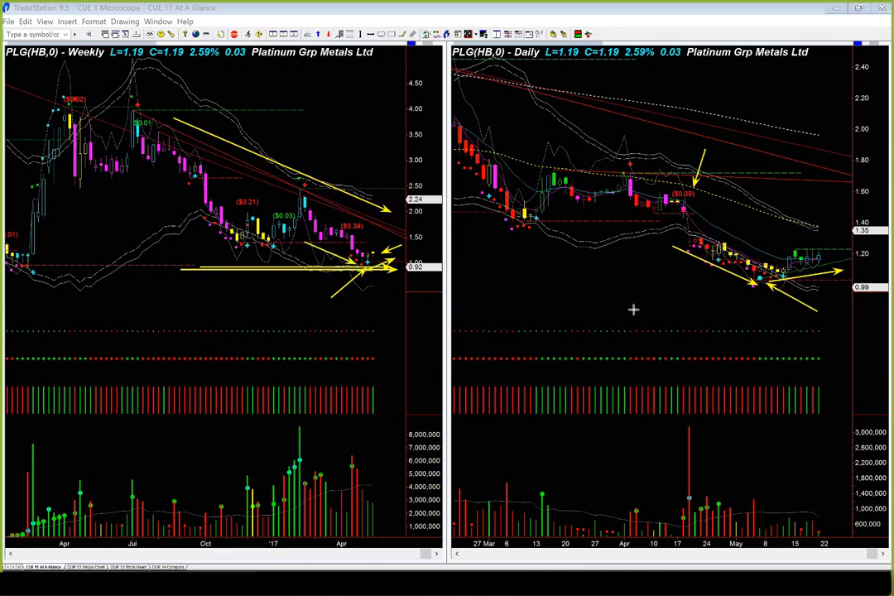
pyautogui.moveTo(629, 309); pyautogui.dragTo(750, 286)
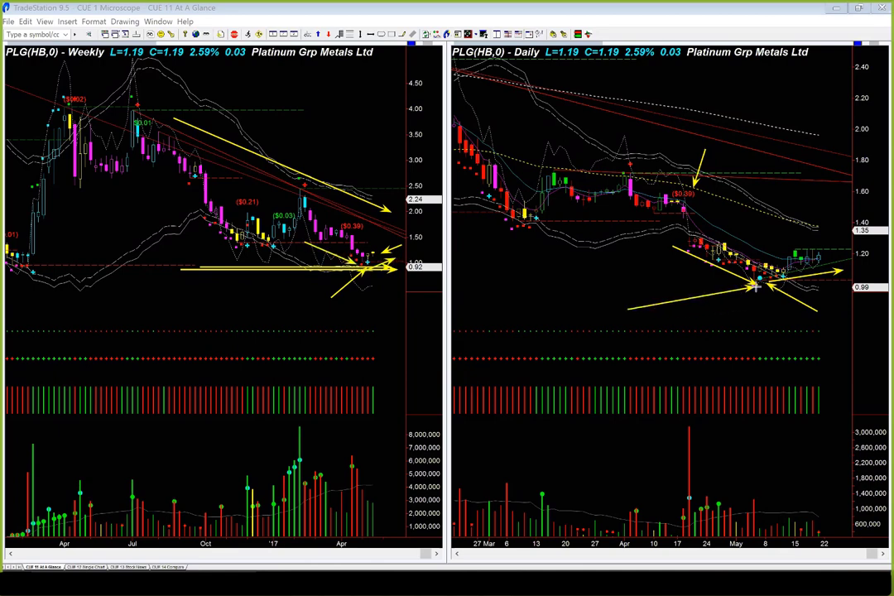
# - Point arrows at PLG's April daily volume spike and the matching weekly volume bar
pyautogui.moveTo(612, 414); pyautogui.dragTo(638, 436)
pyautogui.moveTo(691, 468); pyautogui.dragTo(704, 474)
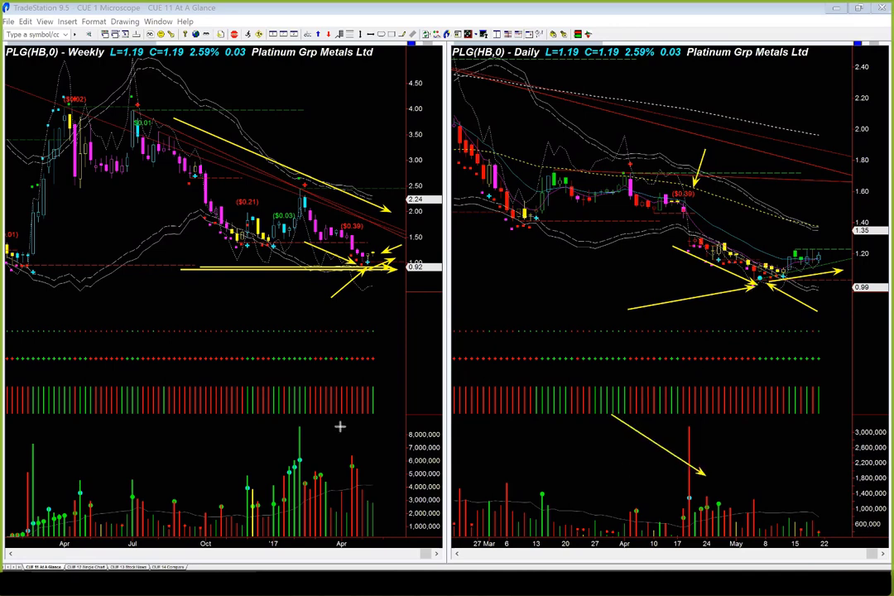
pyautogui.moveTo(361, 425); pyautogui.dragTo(353, 448)
# - Mark PLG's daily rising support, the resistance above the latest candles and the upper band with arrows, and clear all arrows
pyautogui.moveTo(825, 264); pyautogui.dragTo(850, 264)
pyautogui.moveTo(788, 248); pyautogui.dragTo(828, 246)
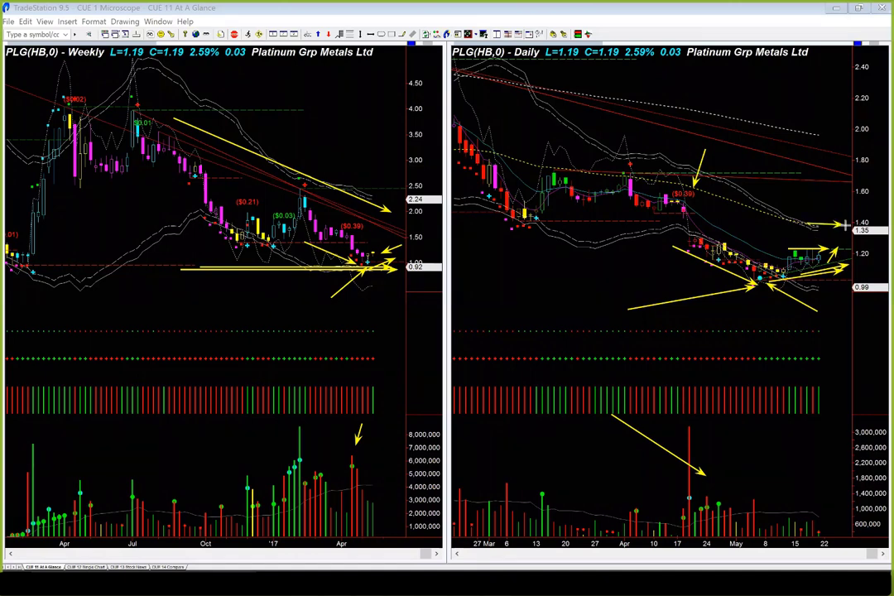
pyautogui.moveTo(838, 224); pyautogui.dragTo(783, 222)
pyautogui.moveTo(835, 189); pyautogui.dragTo(810, 219)
pyautogui.press('Escape')
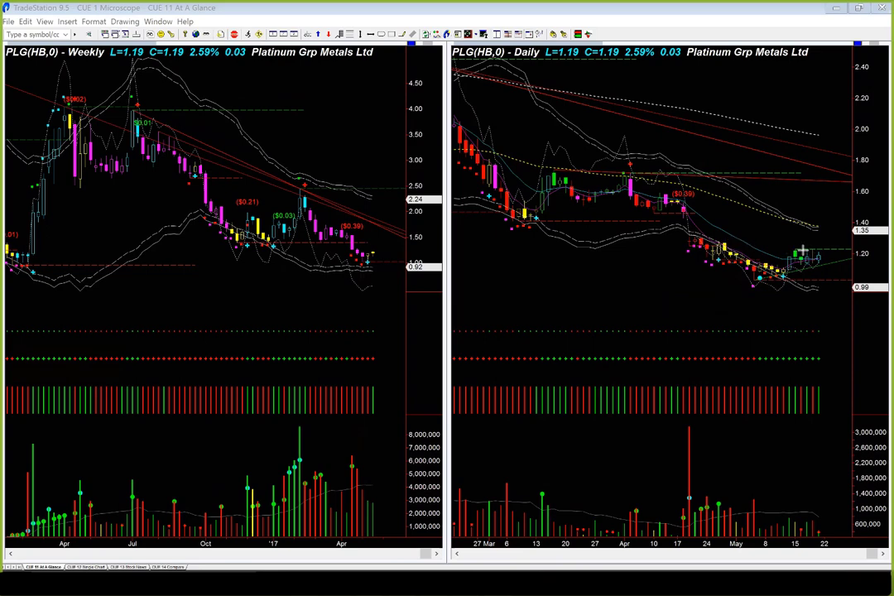
# - Mark PLG's daily resistance, rising support and lower band levels beside the latest candles with horizontal arrows, and clear them
pyautogui.moveTo(802, 250); pyautogui.dragTo(846, 249)
pyautogui.moveTo(820, 270); pyautogui.dragTo(847, 268)
pyautogui.moveTo(779, 287); pyautogui.dragTo(846, 287)
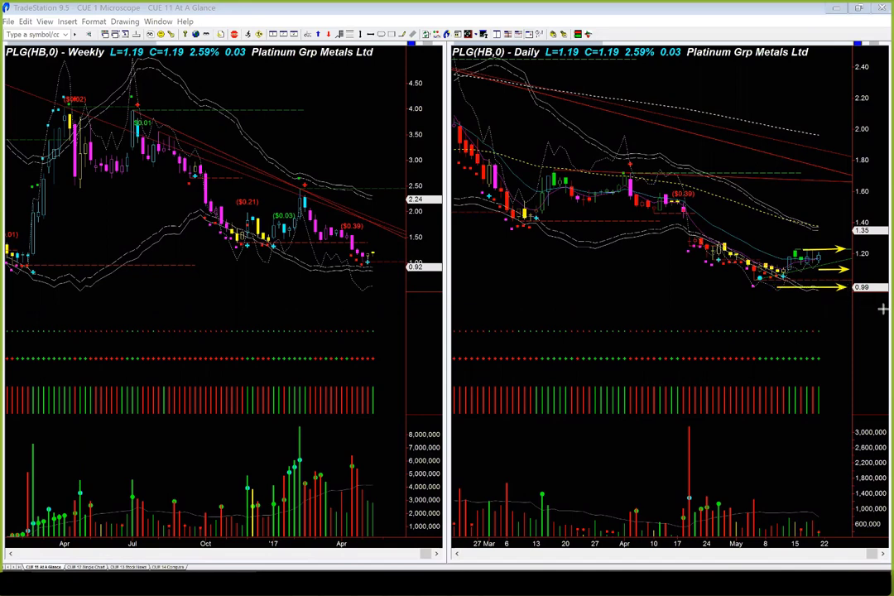
pyautogui.press('Escape')
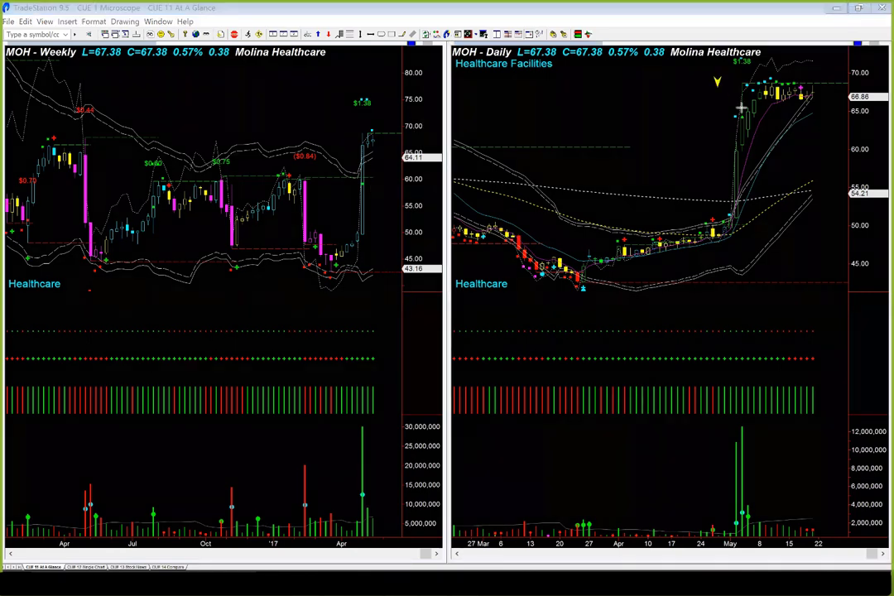
# - Mark MOH's early May daily surge, its base and top levels, and the March lows with arrows
pyautogui.moveTo(719, 80); pyautogui.dragTo(741, 109)
pyautogui.moveTo(706, 164); pyautogui.dragTo(732, 184)
pyautogui.moveTo(742, 220); pyautogui.dragTo(863, 221)
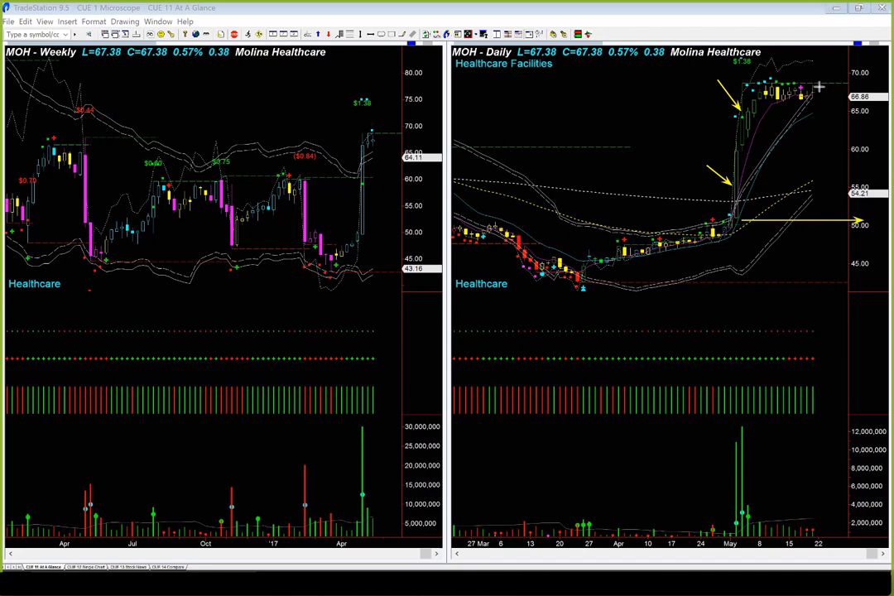
pyautogui.moveTo(819, 86); pyautogui.dragTo(853, 86)
pyautogui.moveTo(517, 307)
pyautogui.mouseDown()
pyautogui.moveTo(529, 295)
pyautogui.moveTo(580, 302)
pyautogui.moveTo(583, 292)
pyautogui.mouseUp()
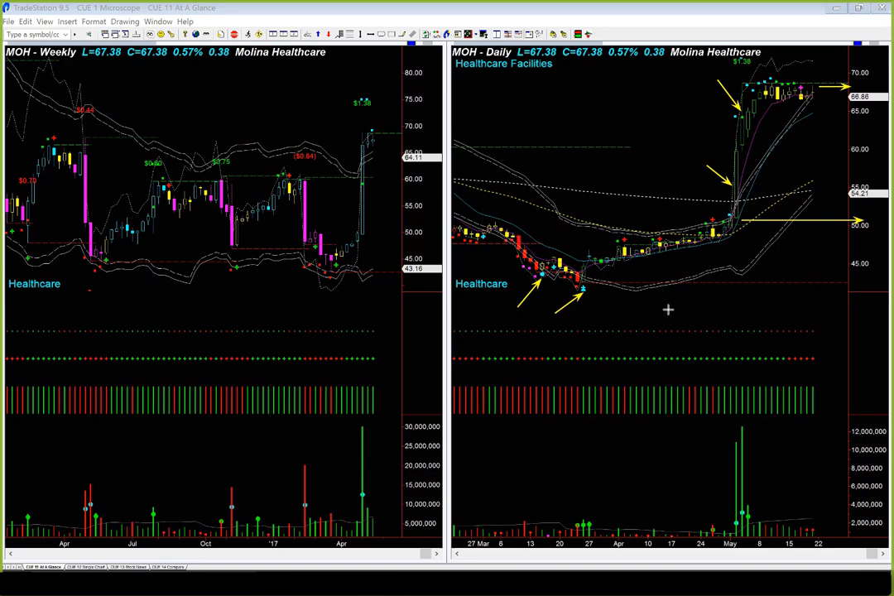
pyautogui.moveTo(668, 309); pyautogui.dragTo(607, 299)
# - Mark MOH's weekly support level and turn at the low, and extend arrows from the weekly and daily lows to their volume bars
pyautogui.moveTo(265, 253); pyautogui.dragTo(377, 254)
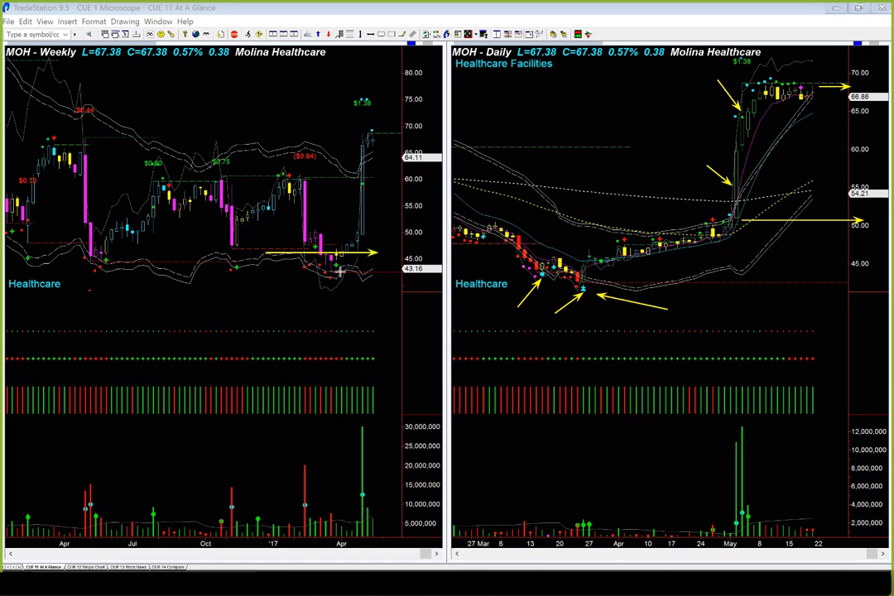
pyautogui.moveTo(308, 258); pyautogui.dragTo(334, 267)
pyautogui.moveTo(336, 271); pyautogui.dragTo(328, 520)
pyautogui.moveTo(577, 283); pyautogui.dragTo(577, 535)
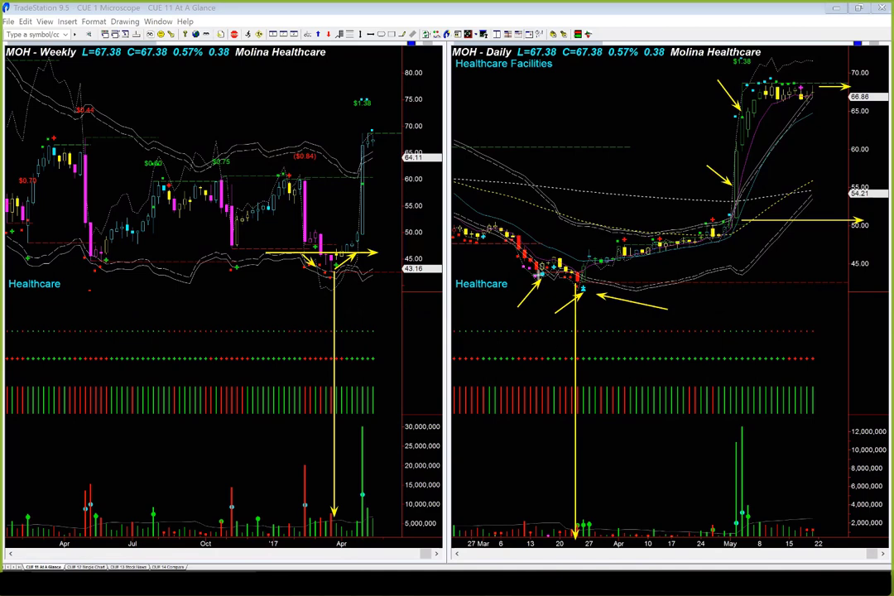
# - Mark MOH's daily March low level, weekly resistance and possible pullbacks from the latest highs with arrows, and clear all arrows
pyautogui.moveTo(537, 274); pyautogui.dragTo(598, 274)
pyautogui.moveTo(824, 60); pyautogui.dragTo(802, 86)
pyautogui.moveTo(142, 140); pyautogui.dragTo(383, 141)
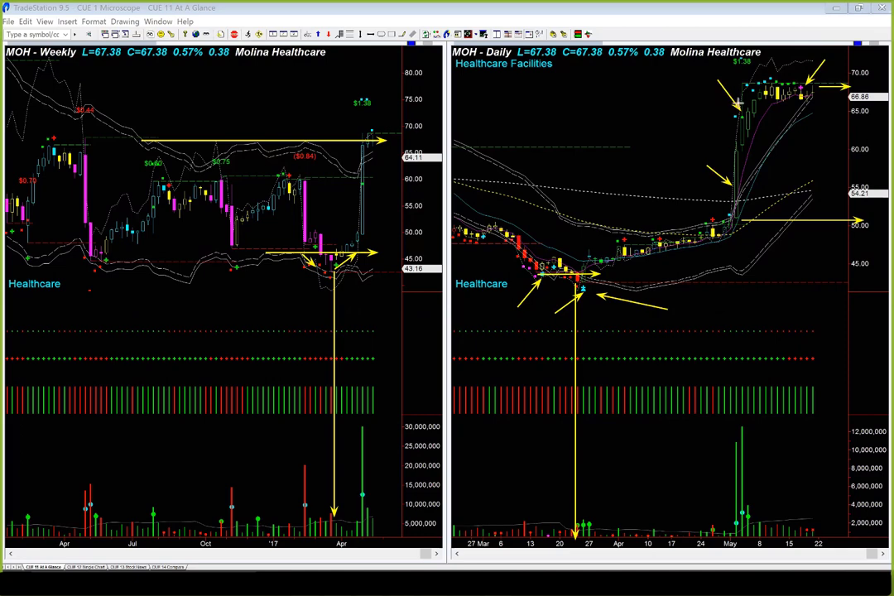
pyautogui.moveTo(358, 142); pyautogui.dragTo(394, 147)
pyautogui.moveTo(814, 84); pyautogui.dragTo(828, 103)
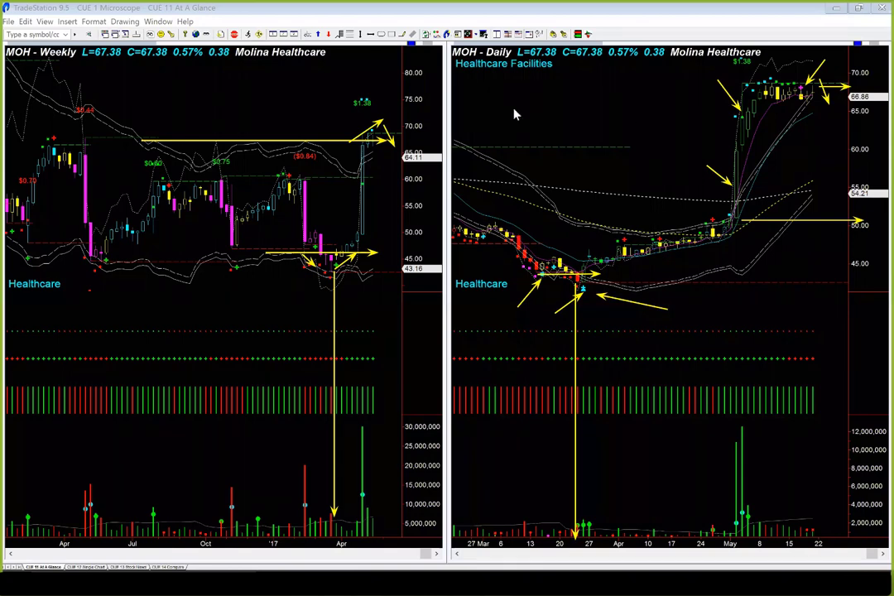
pyautogui.press('Delete')
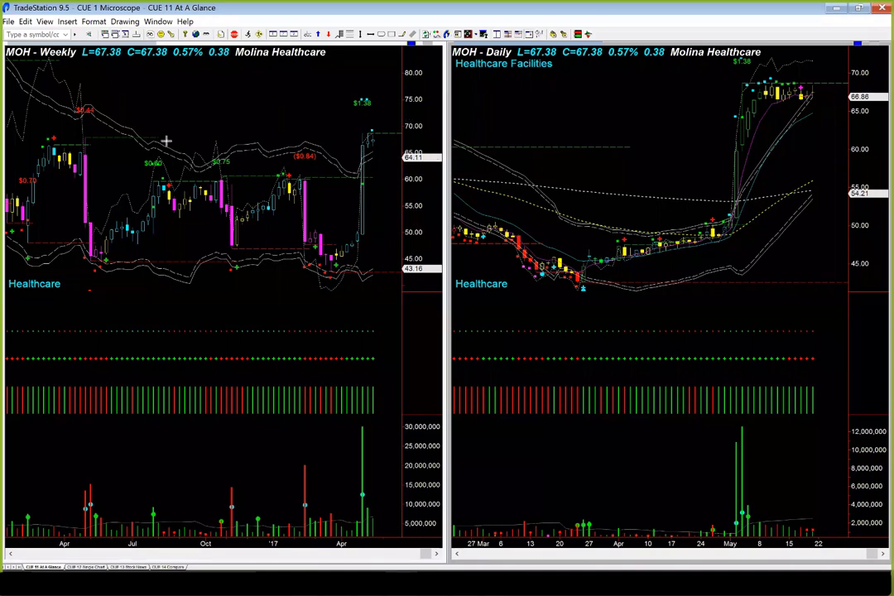
# - Mark MOH's weekly resistance, Healthcare sector label, and the level and possible pullback at the latest daily highs with arrows, and clear them
pyautogui.moveTo(164, 137); pyautogui.dragTo(385, 139)
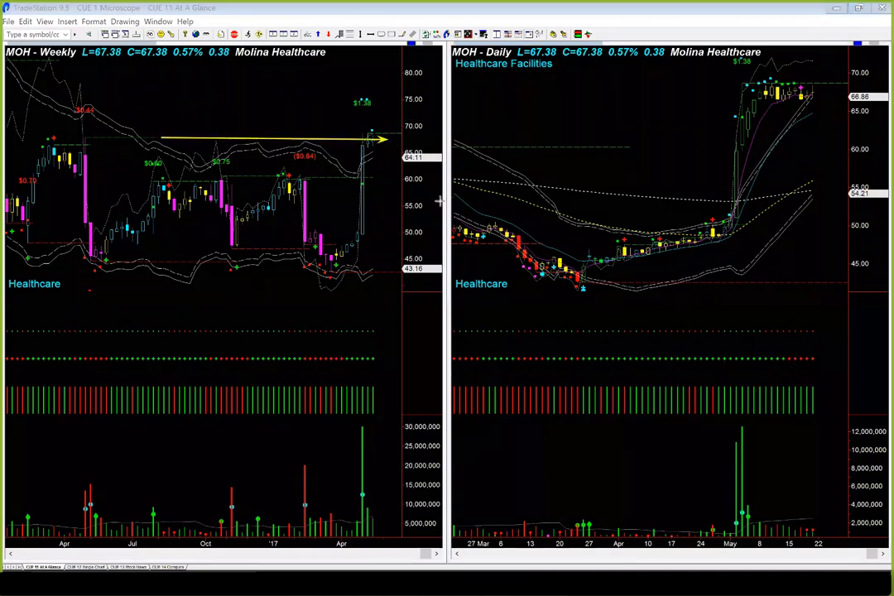
pyautogui.moveTo(811, 84); pyautogui.dragTo(834, 99)
pyautogui.moveTo(790, 83); pyautogui.dragTo(834, 79)
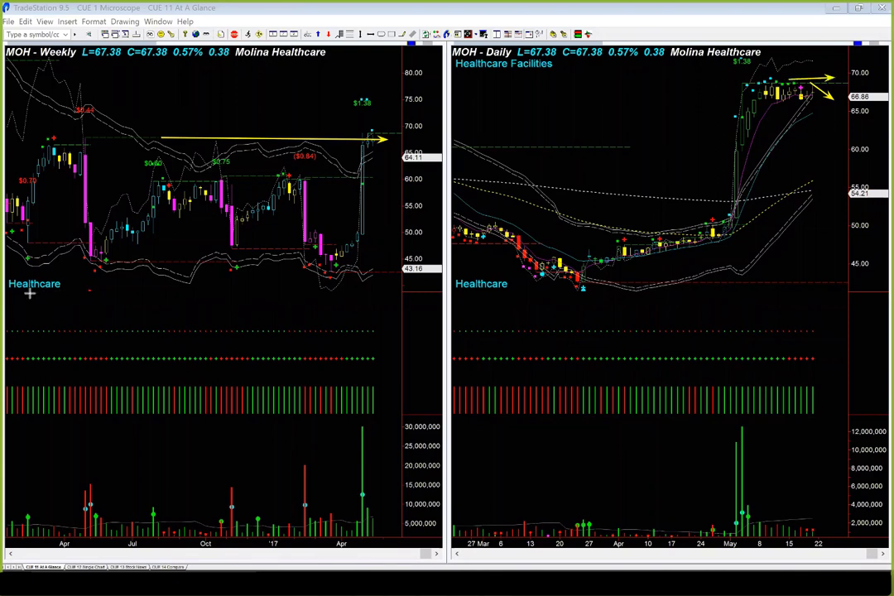
pyautogui.moveTo(30, 293); pyautogui.dragTo(83, 291)
pyautogui.moveTo(838, 82); pyautogui.dragTo(841, 98)
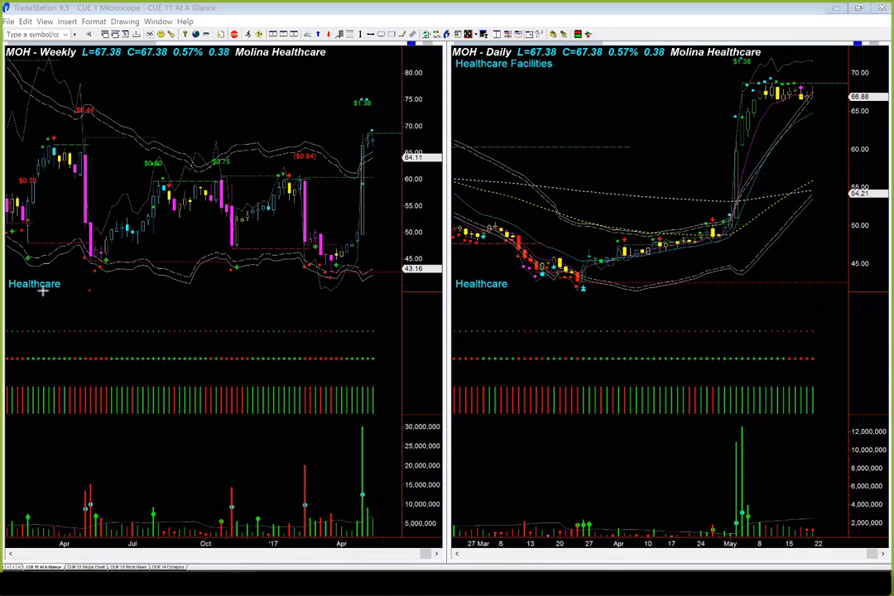
# - Bring up FTR's charts and mark the weekly downtrend and earnings labels, the daily May low, latest candle and industry label with arrows
pyautogui.hotkey('alt', 'Tab')
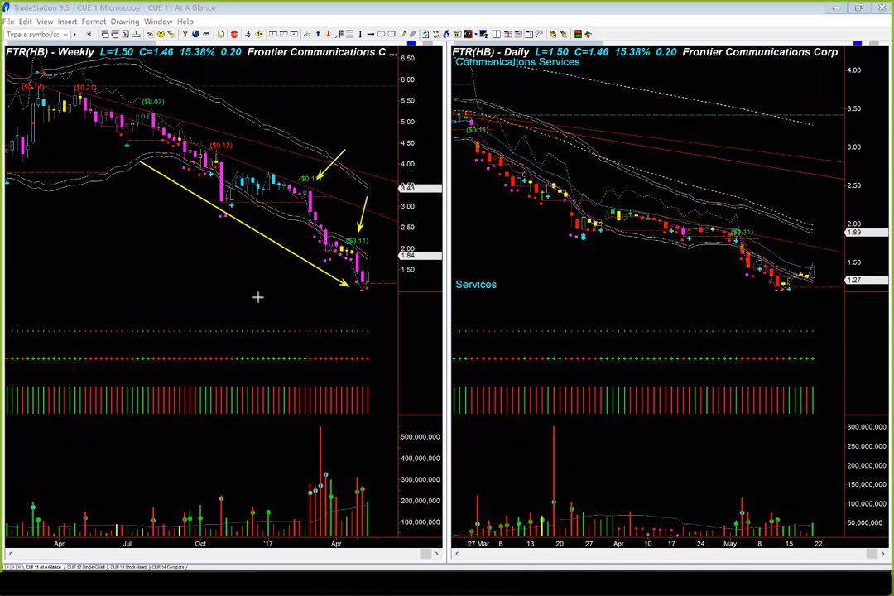
pyautogui.moveTo(180, 205); pyautogui.dragTo(318, 290)
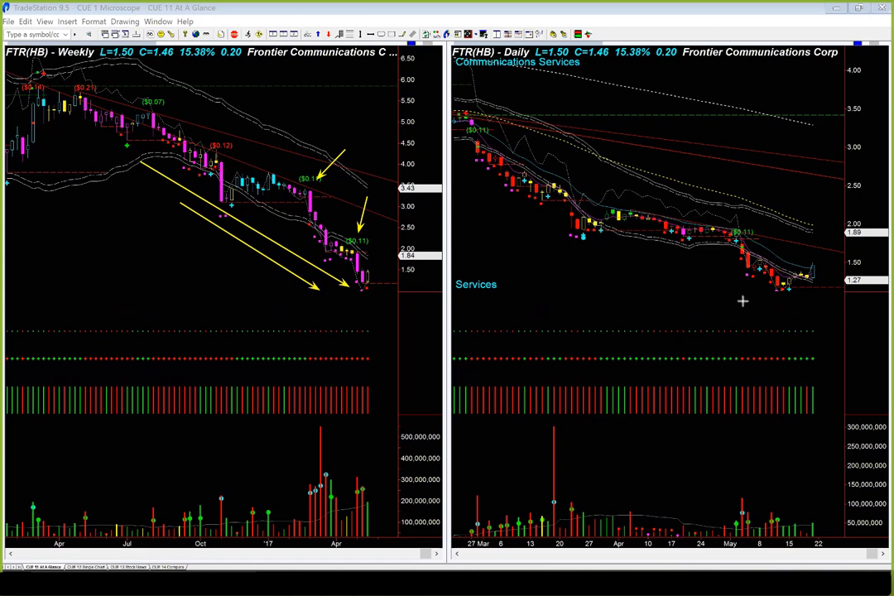
pyautogui.moveTo(743, 300); pyautogui.dragTo(769, 289)
pyautogui.moveTo(838, 259); pyautogui.dragTo(818, 272)
pyautogui.moveTo(710, 72); pyautogui.dragTo(633, 60)
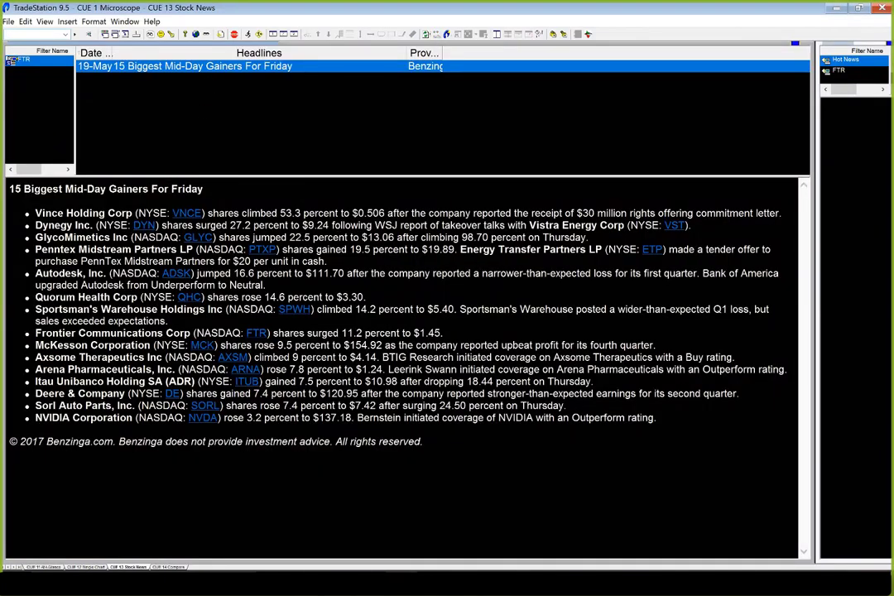
# - Return from the stock news to FTR's charts, mark the daily May decline, rebound, latest rise and industry label with arrows, and clear them
pyautogui.click(45, 567)
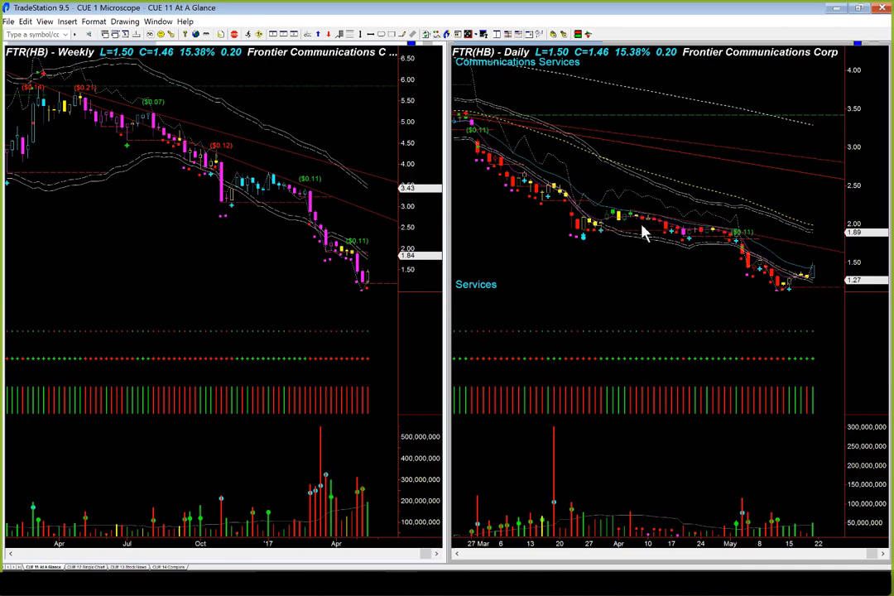
pyautogui.moveTo(708, 253)
pyautogui.mouseDown()
pyautogui.moveTo(792, 298)
pyautogui.moveTo(822, 263)
pyautogui.mouseUp()
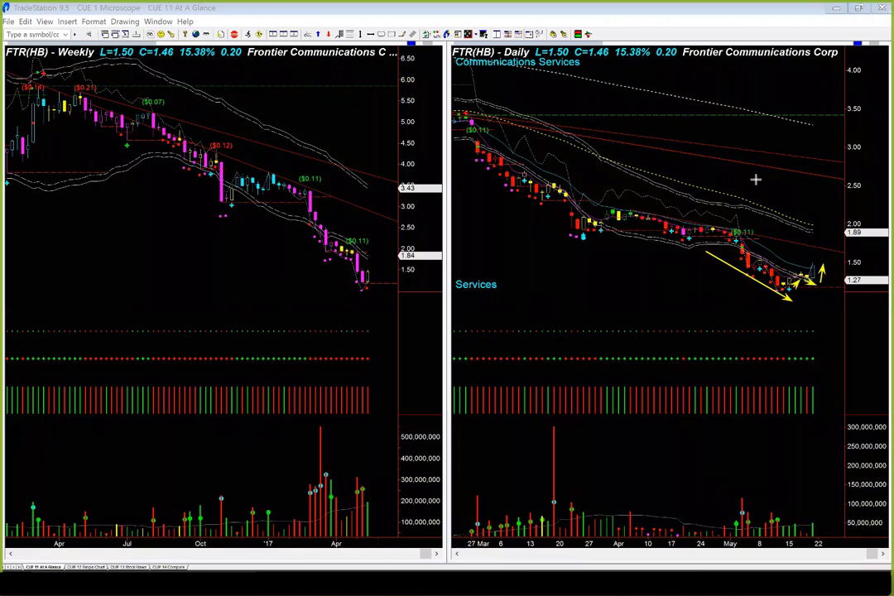
pyautogui.moveTo(654, 70); pyautogui.dragTo(640, 59)
pyautogui.press('e')
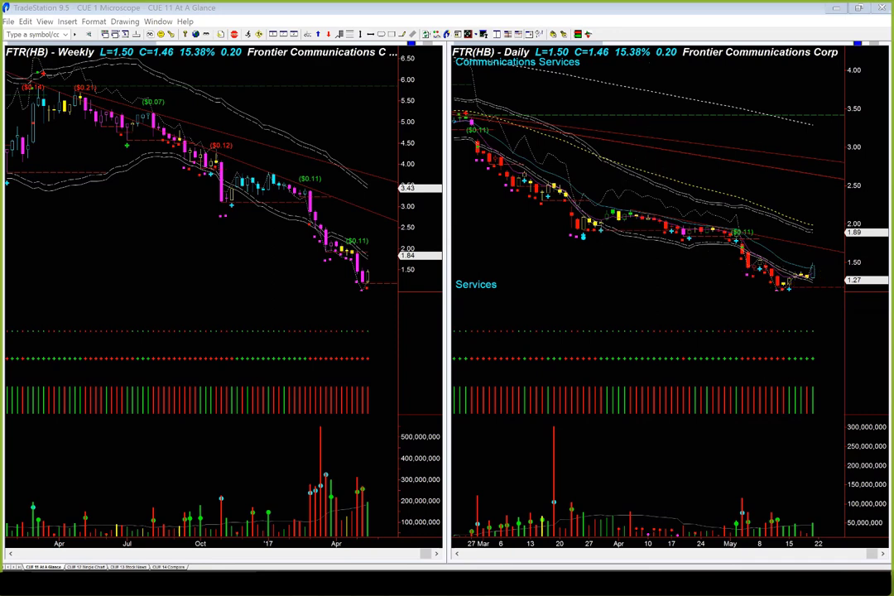